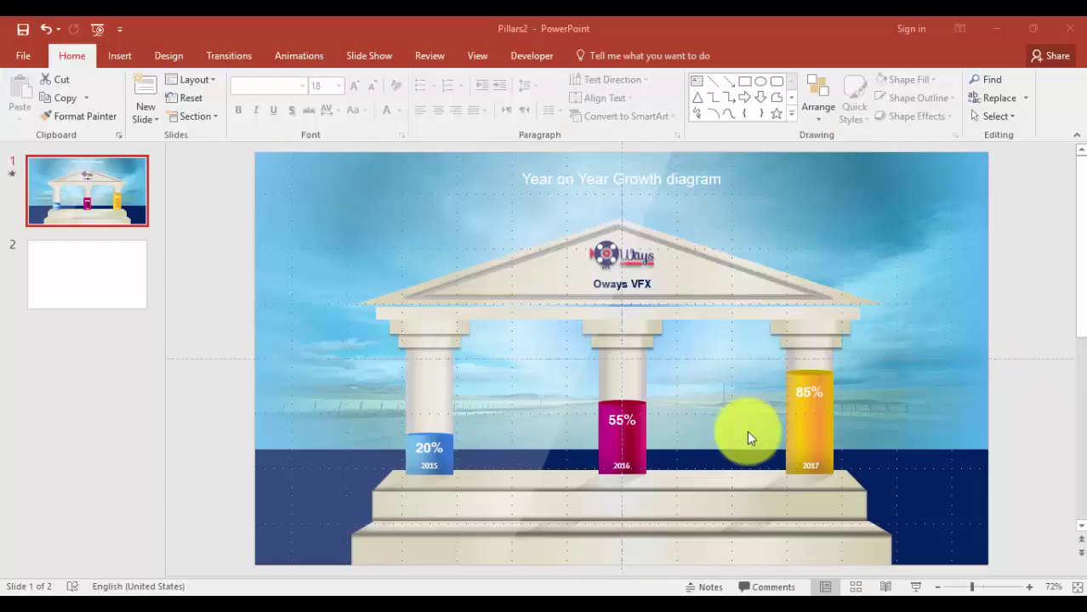
- Draw a vertical rectangle about 2.8" high and 0.94" wide on the left side of blank slide 2
click(115, 281)
click(119, 57)
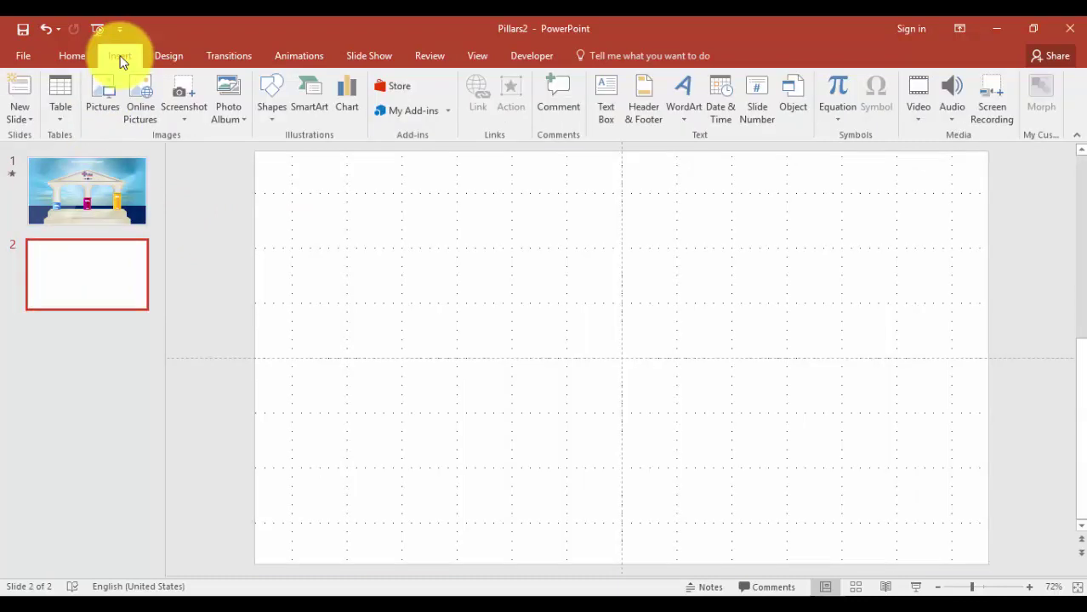
click(274, 118)
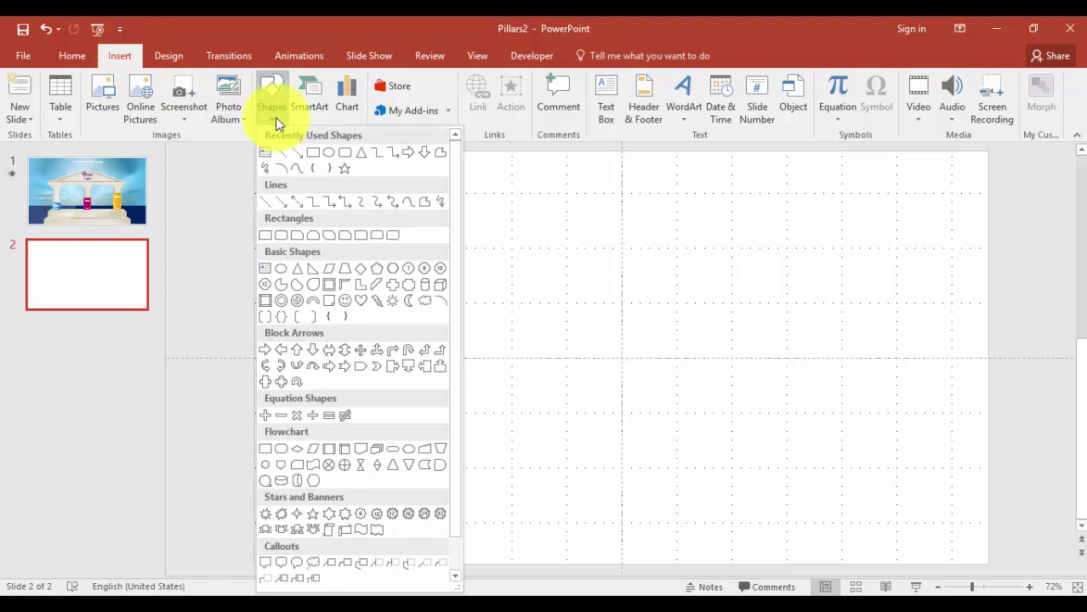
click(313, 159)
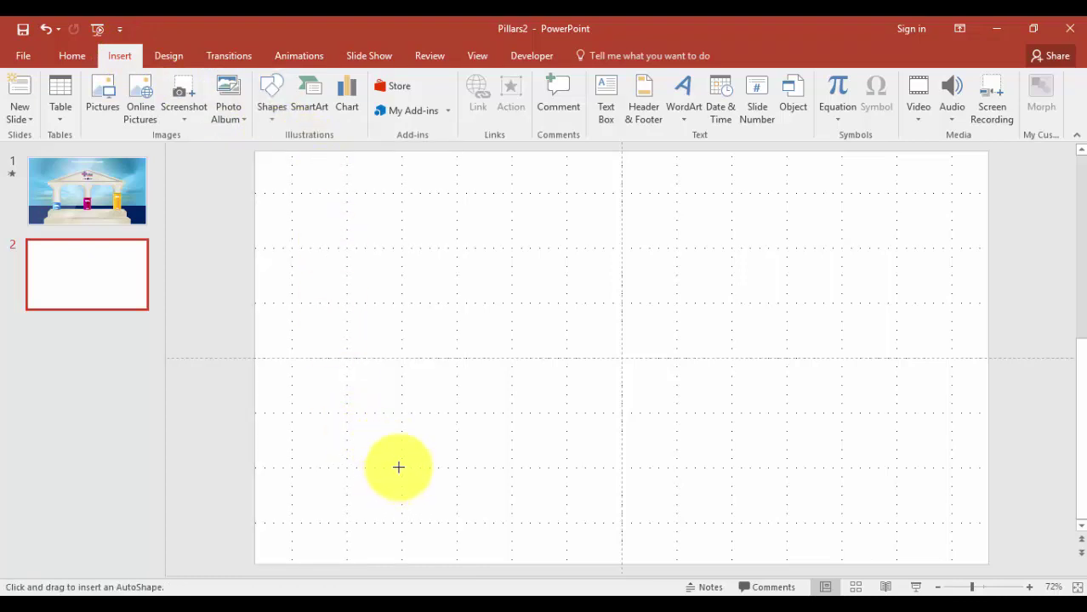
drag(399, 467, 347, 313)
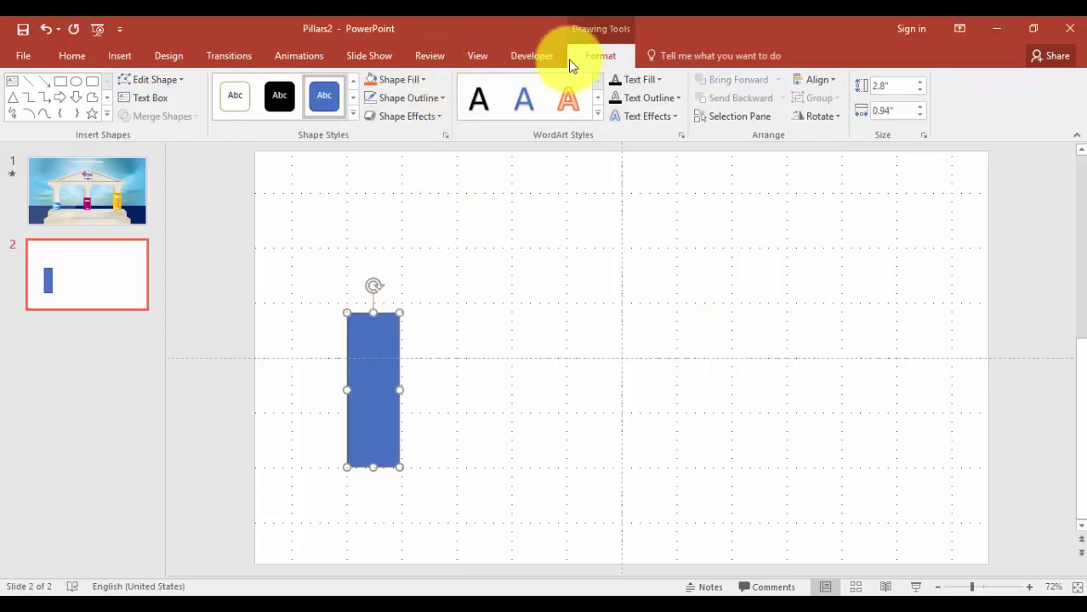
- Remove the rectangle's outline and switch its fill to a gradient fill
click(421, 97)
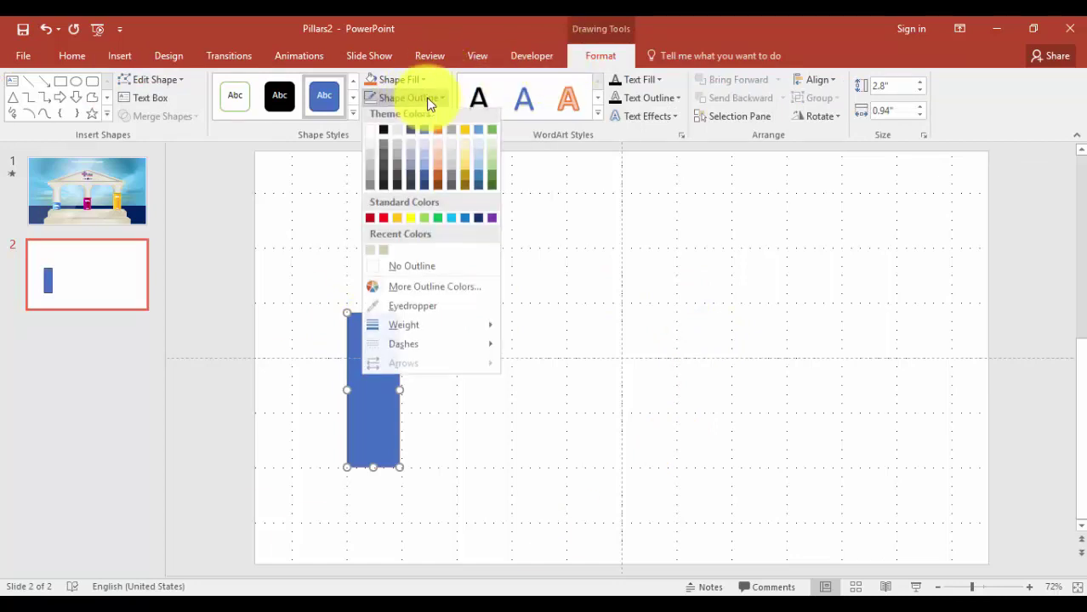
click(413, 271)
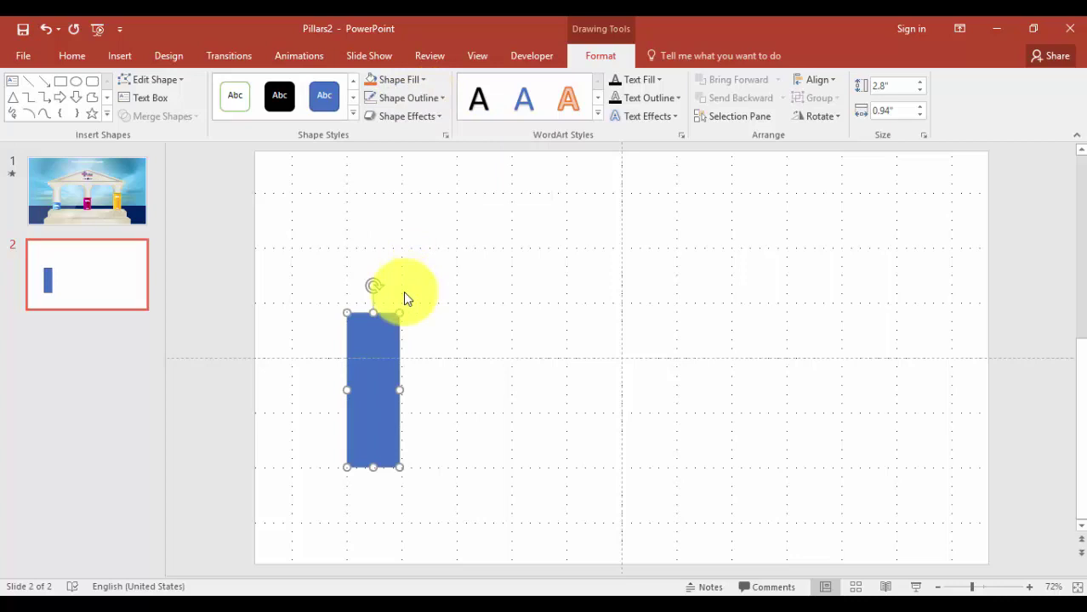
right_click(390, 332)
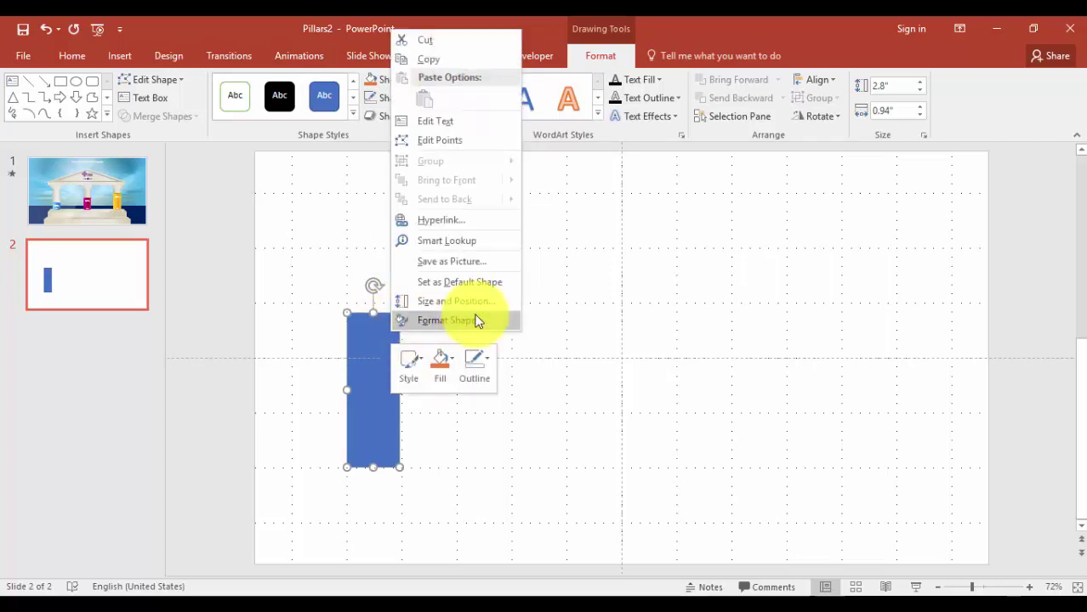
click(329, 34)
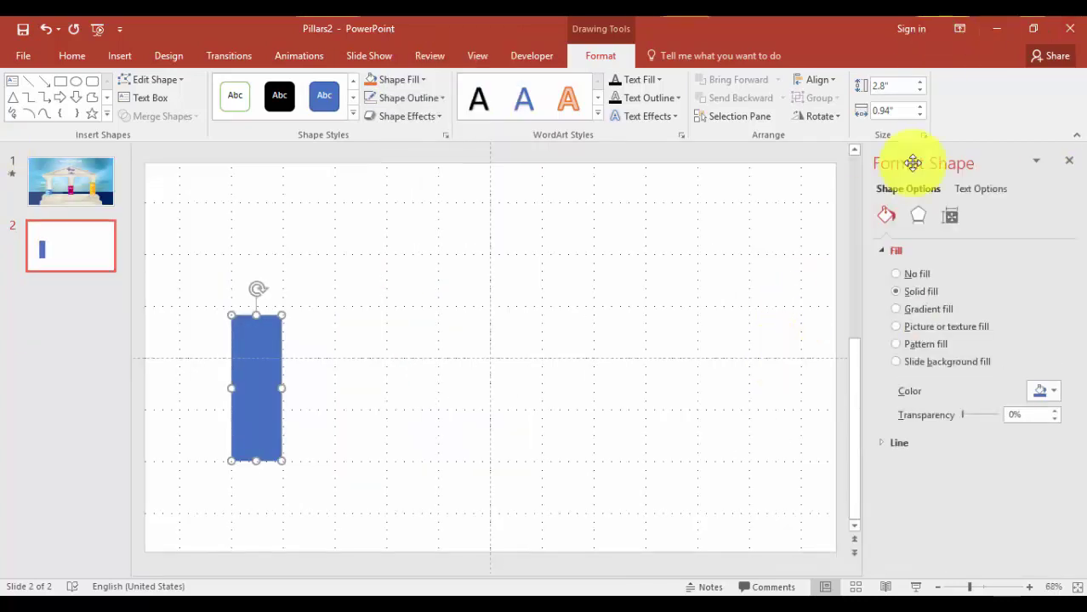
click(897, 310)
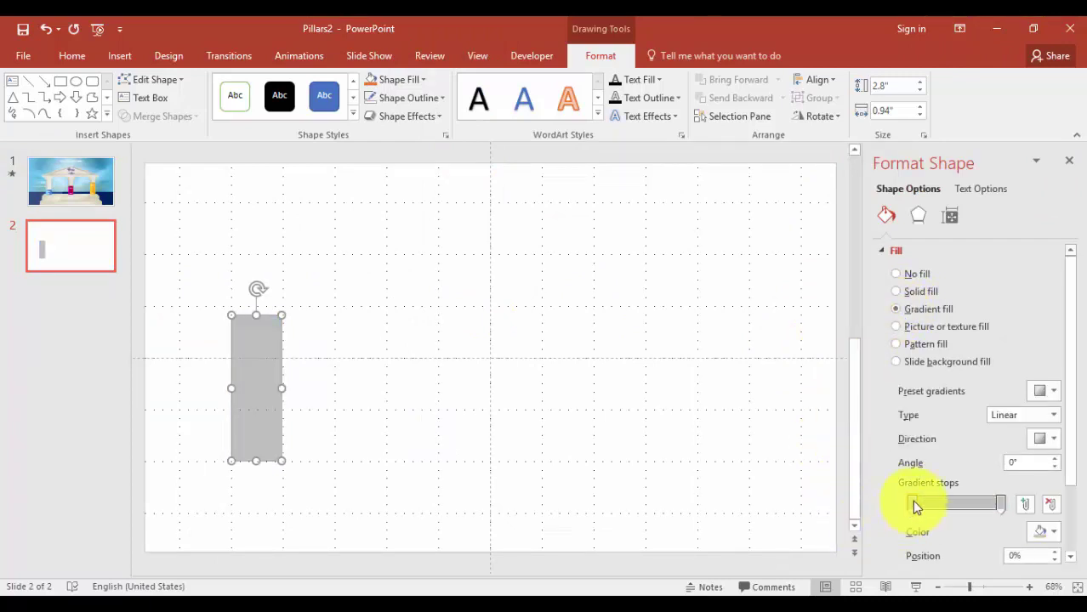
- Check the colours of the first and last gradient stops in the rectangle's fill
drag(928, 507, 1050, 529)
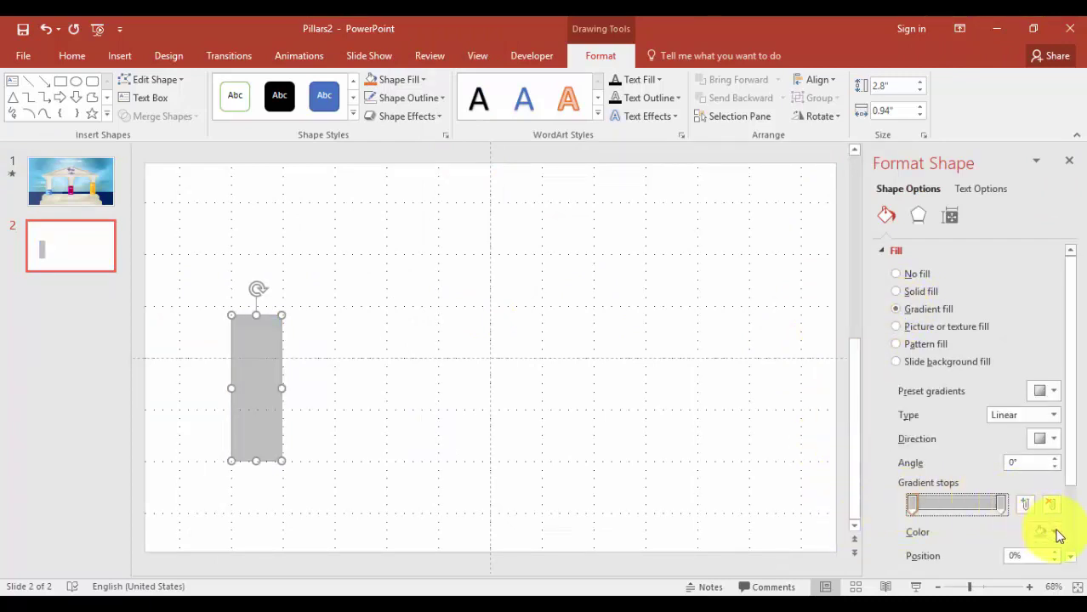
click(1053, 532)
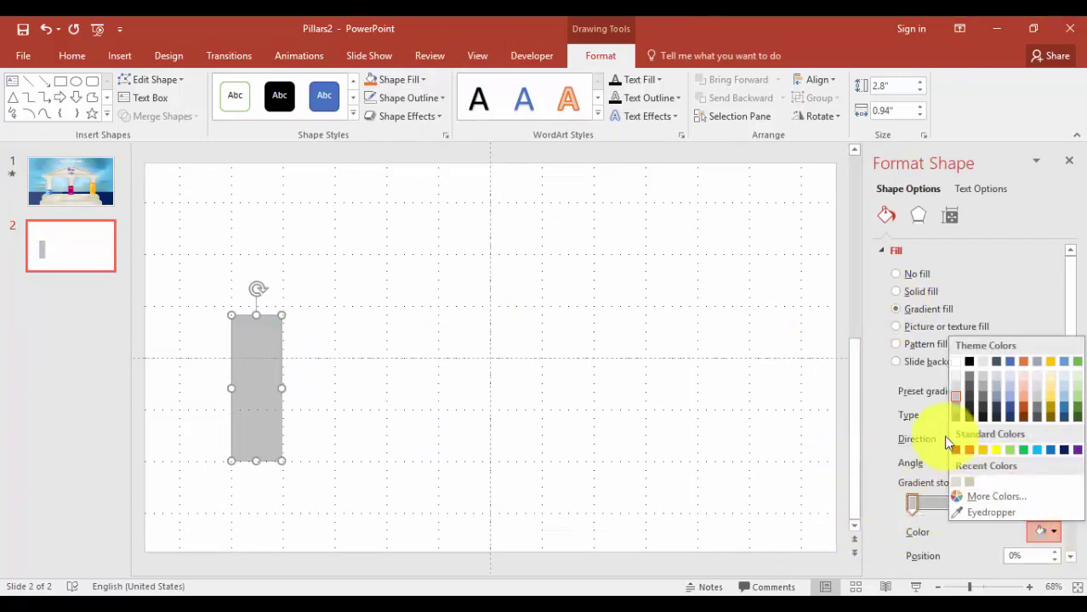
click(938, 529)
click(1001, 505)
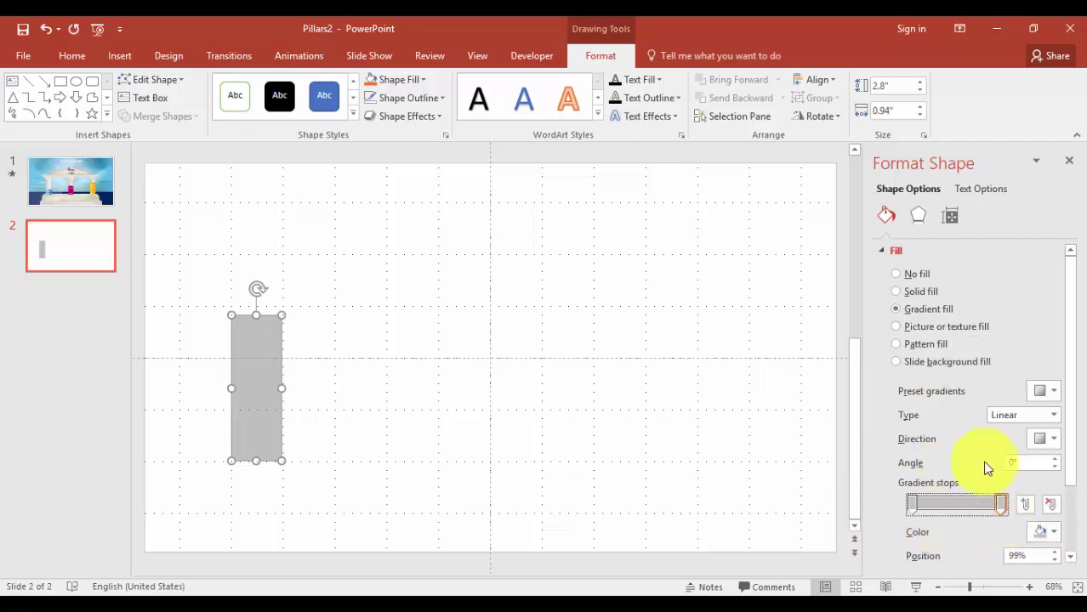
click(1054, 534)
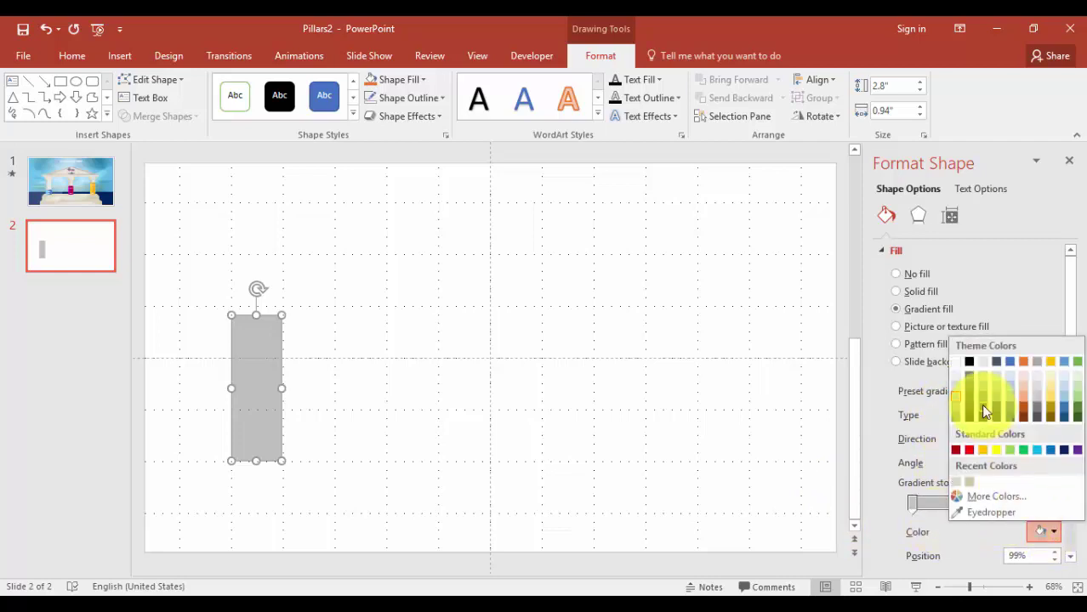
click(970, 535)
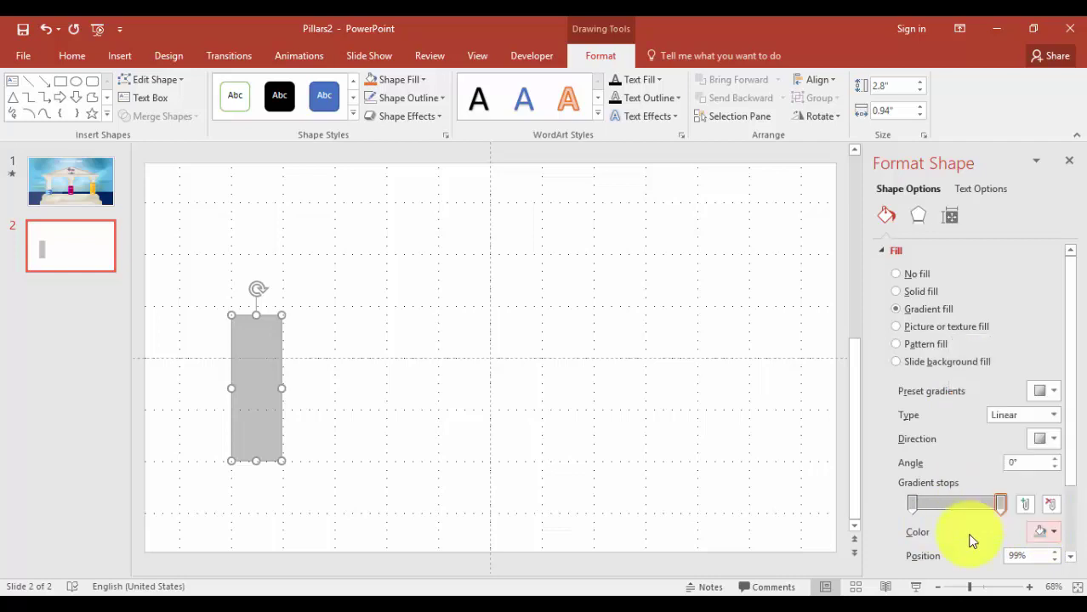
- Add gradient stops at 18% and 78% to the rectangle's fill, both in the recently used light beige
click(927, 503)
click(1055, 534)
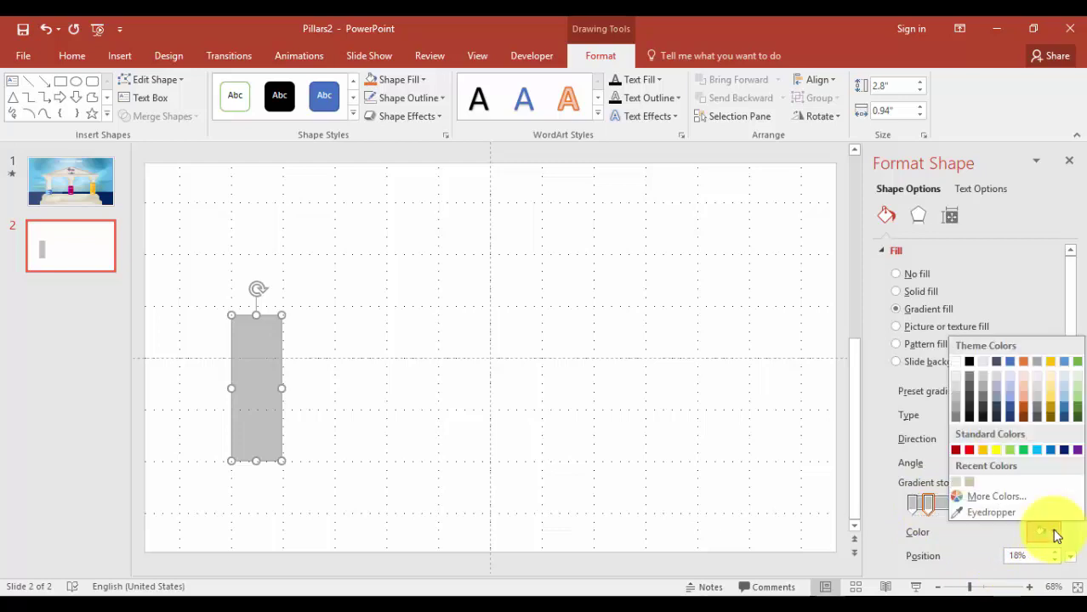
click(959, 485)
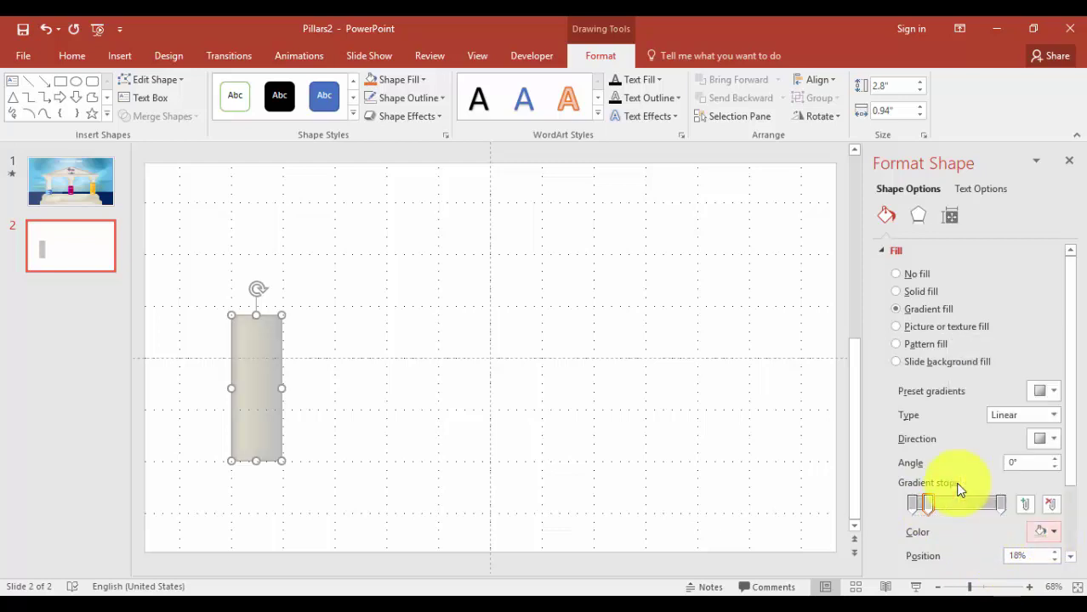
click(983, 504)
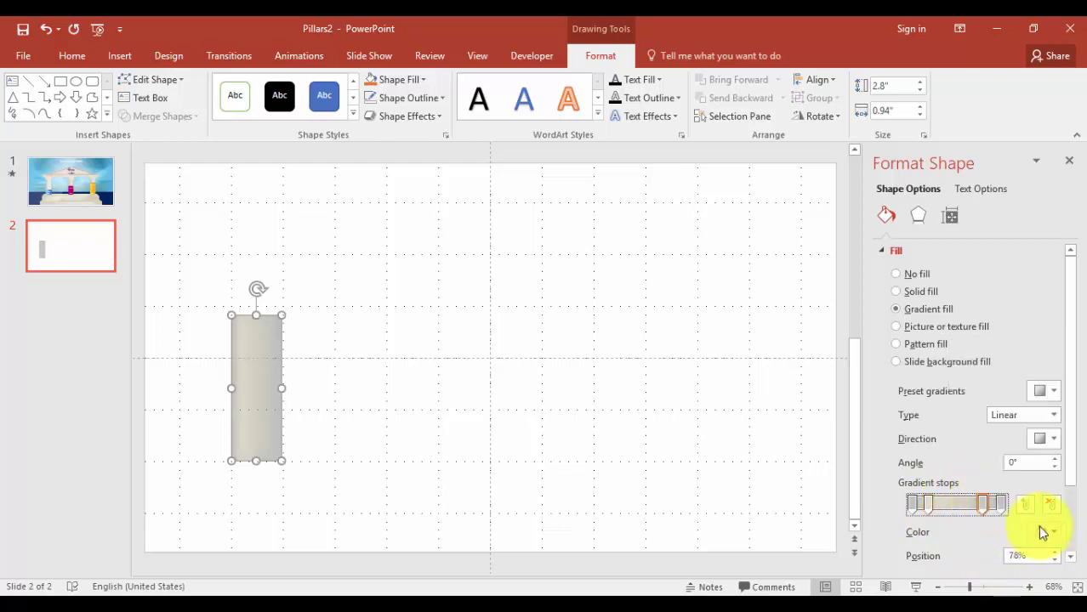
click(1052, 531)
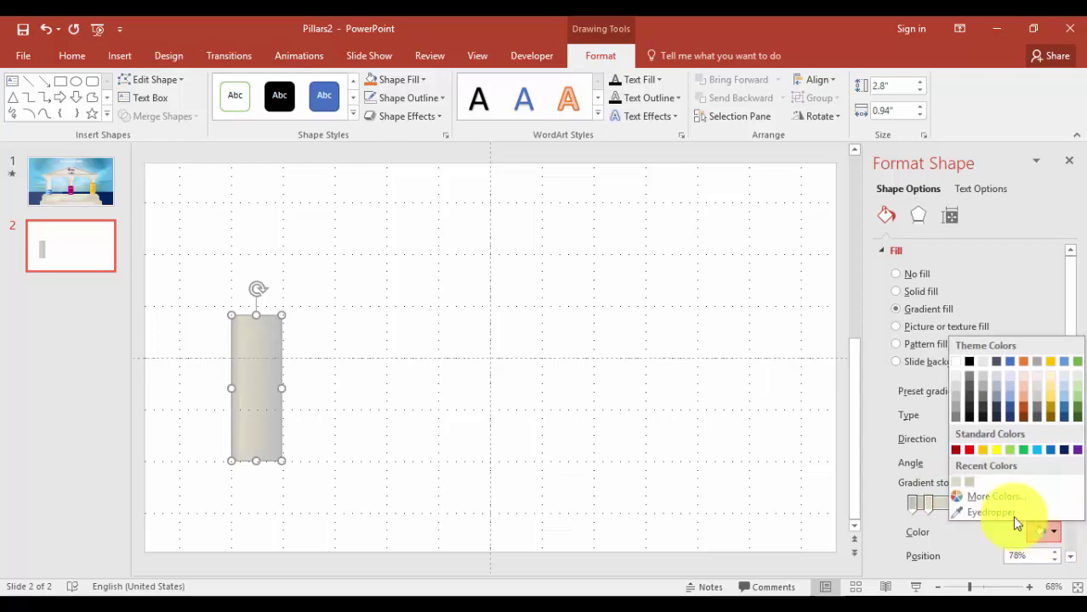
click(958, 485)
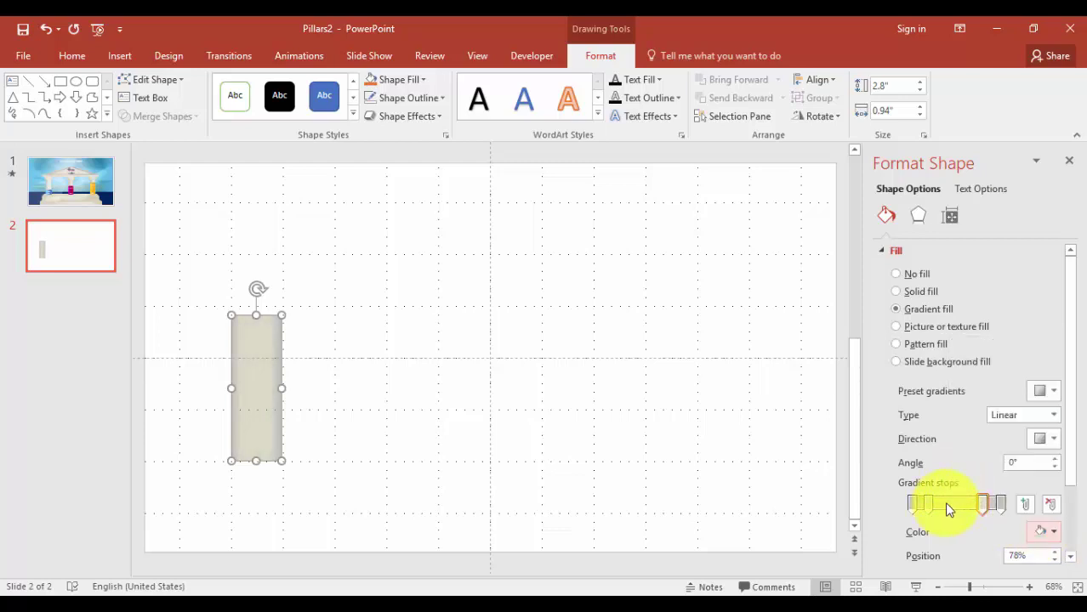
- Add a gradient stop at 37% with the custom colour RGB 231, 228, 213 and another at 59% in the same colour
click(946, 504)
click(1051, 532)
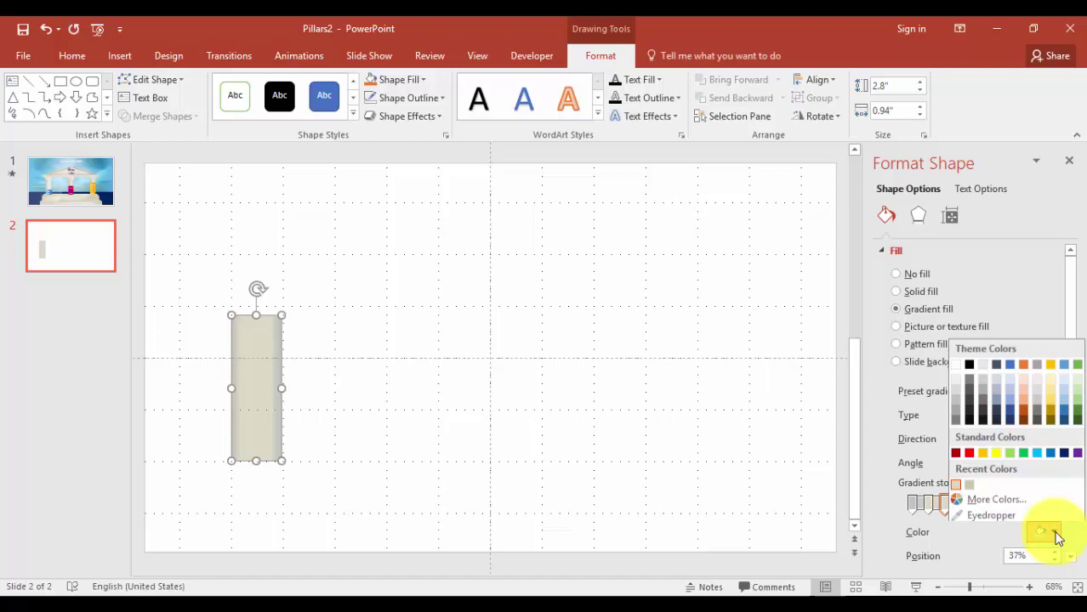
click(995, 497)
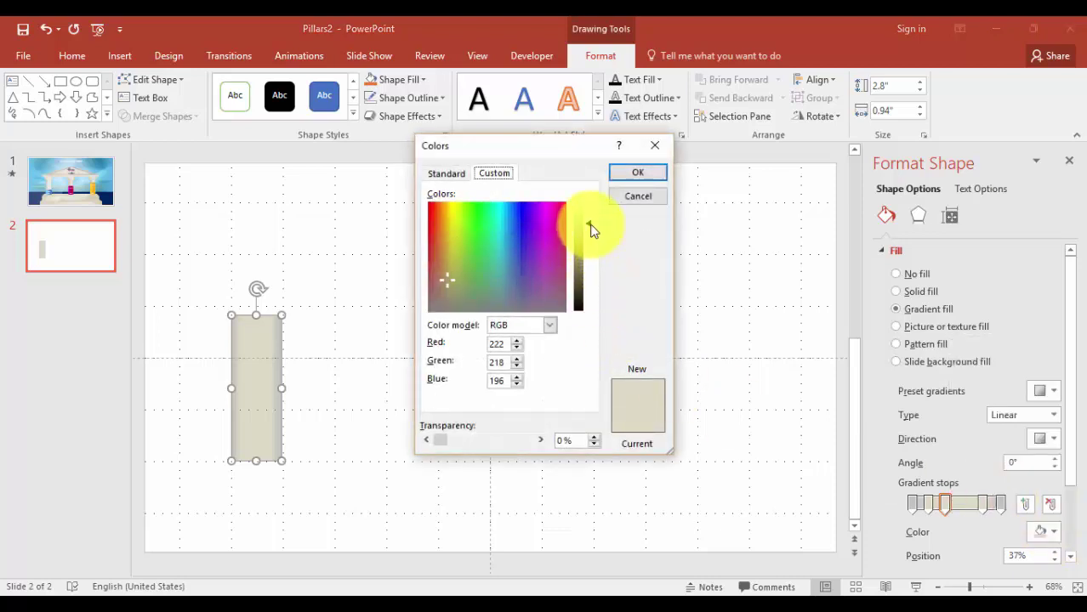
drag(590, 223, 590, 219)
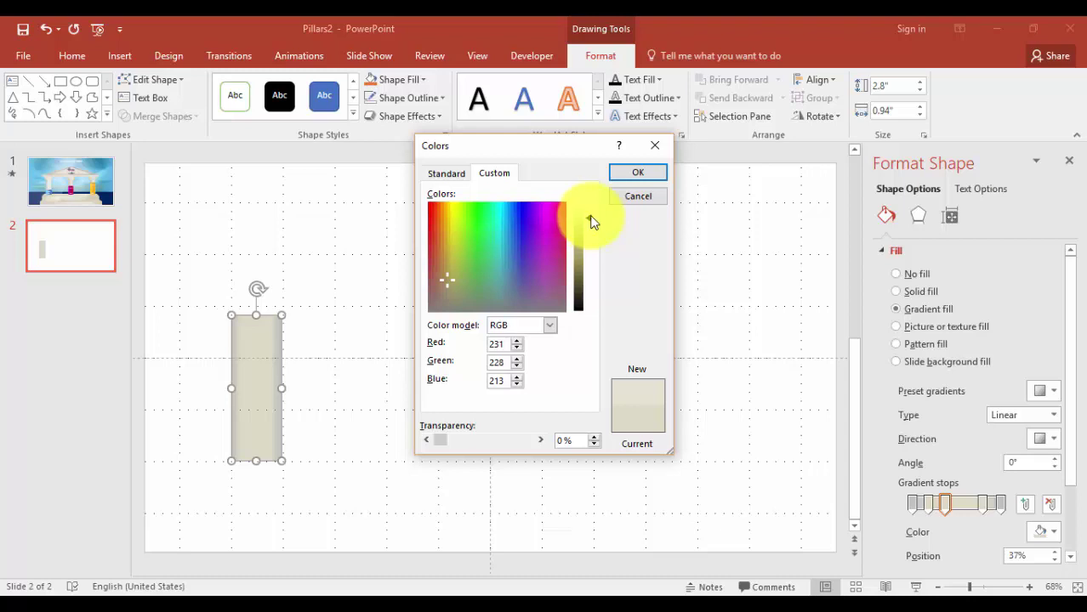
click(638, 173)
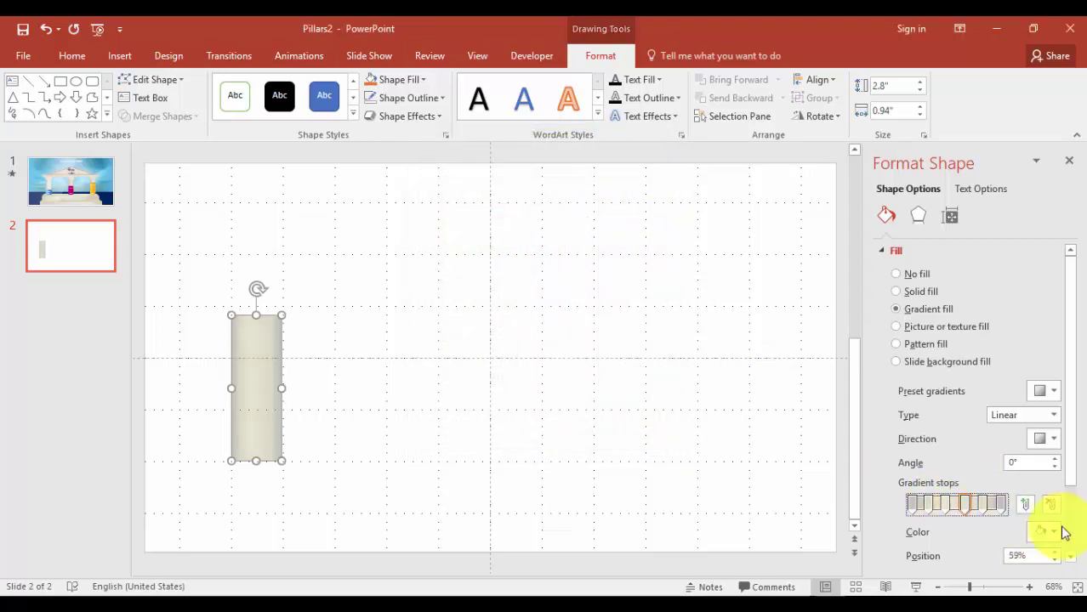
click(1052, 532)
click(957, 483)
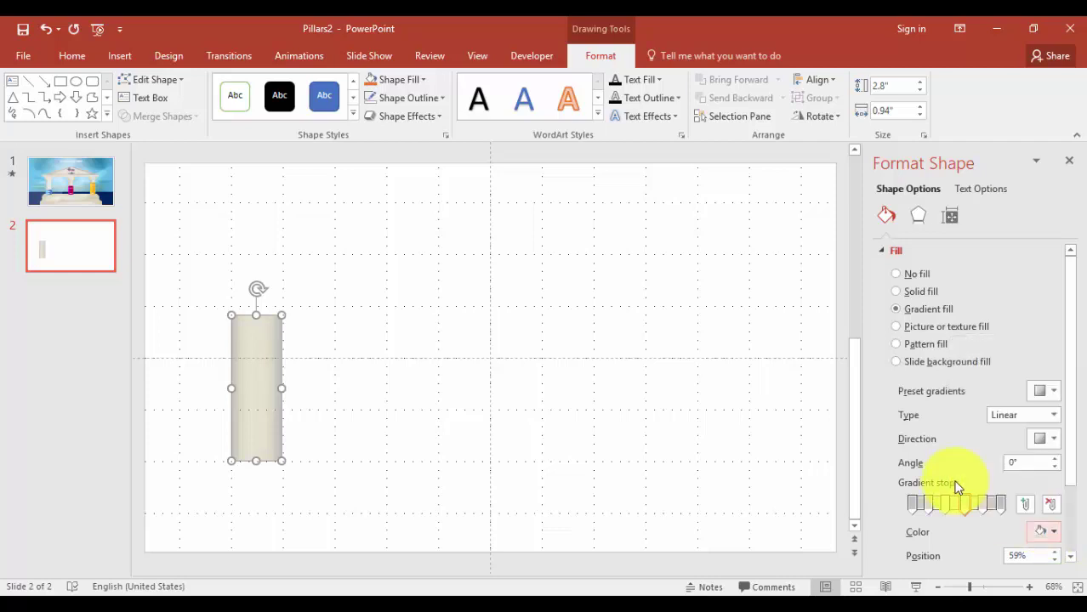
- Shift the two outer gradient stops inward, the last one to 94%, and compare the pillar with the finished diagram on slide 1
click(914, 505)
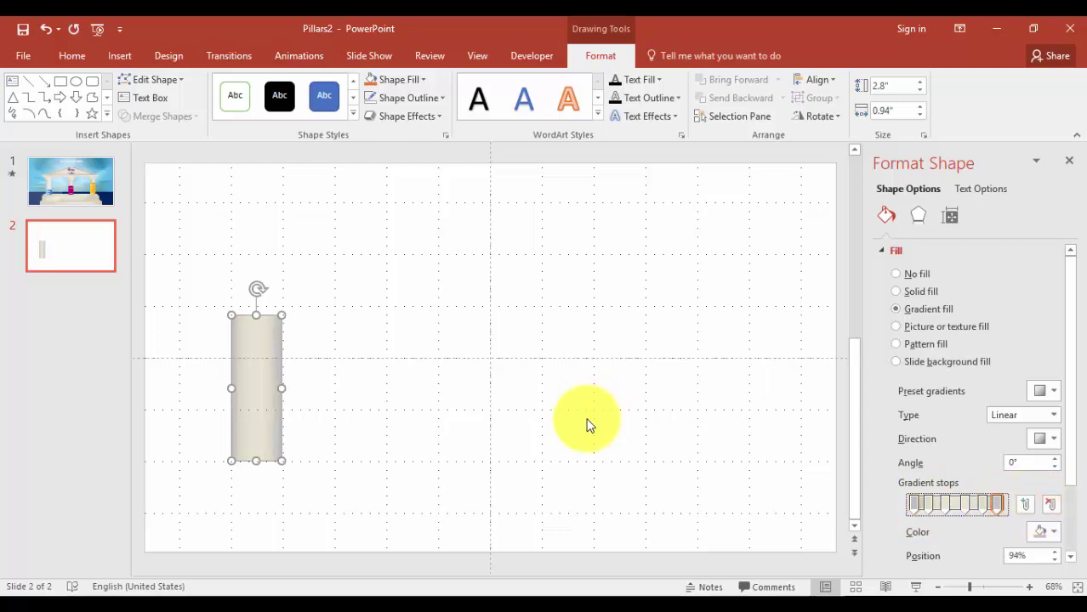
click(586, 425)
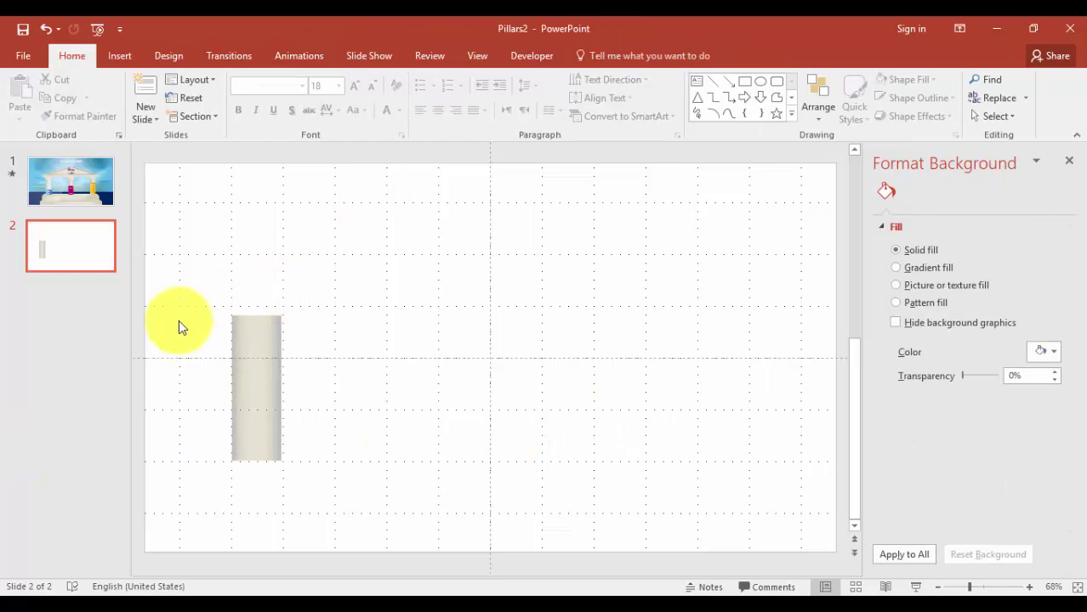
click(62, 185)
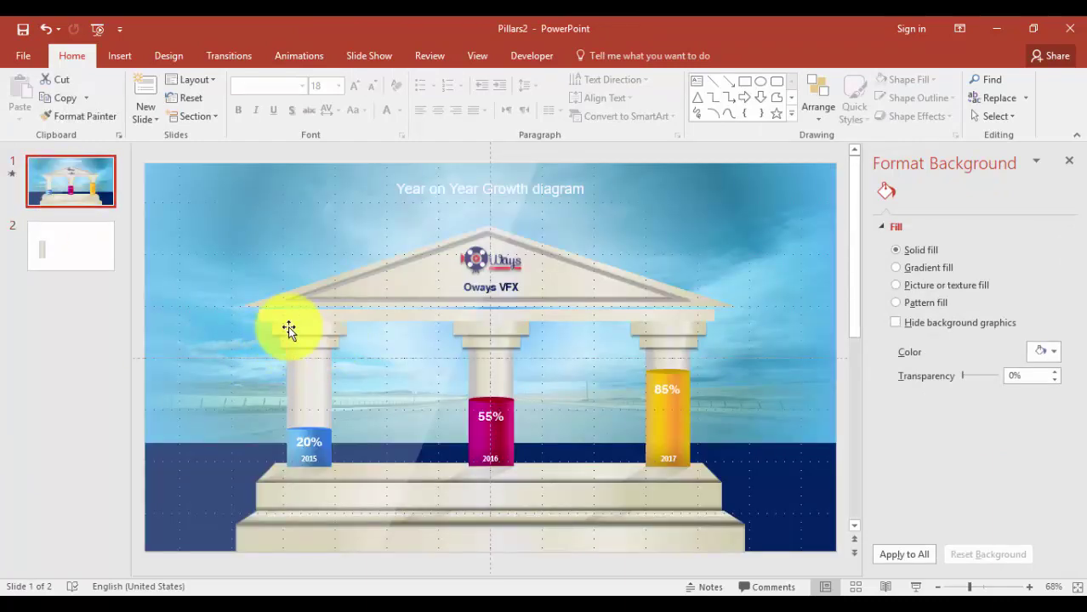
click(89, 241)
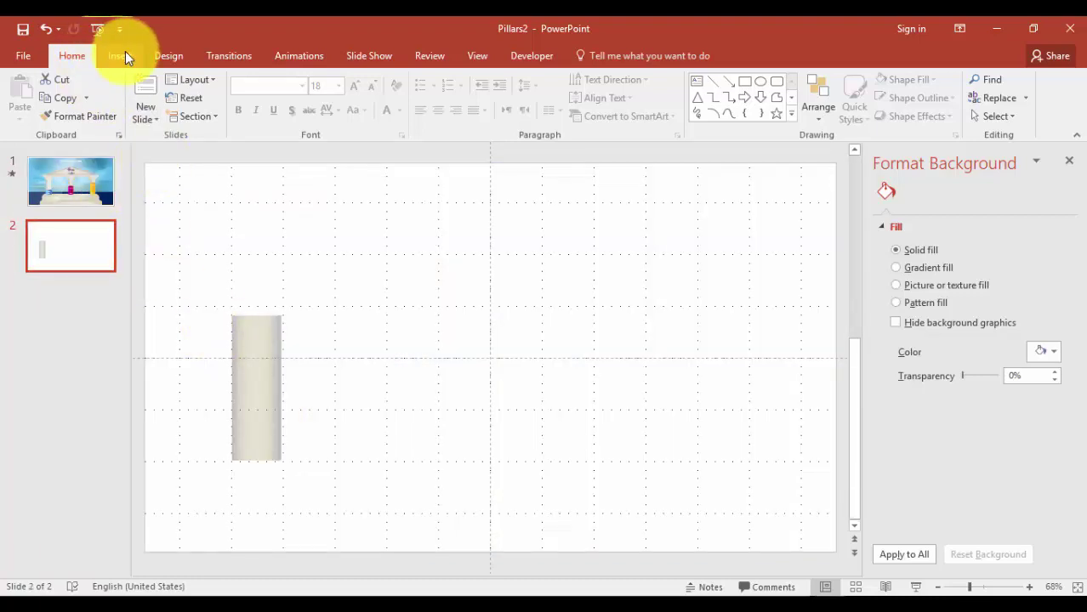
- Duplicate the pillar rectangle and reshape the copy into a thin, slightly wider cap resting on top of the pillar
click(259, 336)
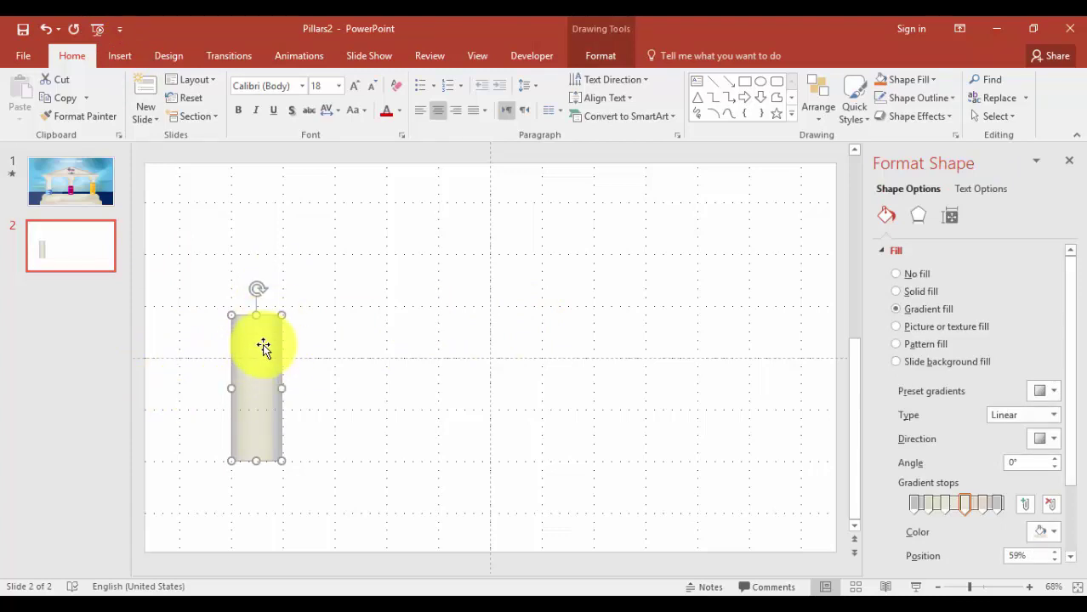
key(ctrl+d)
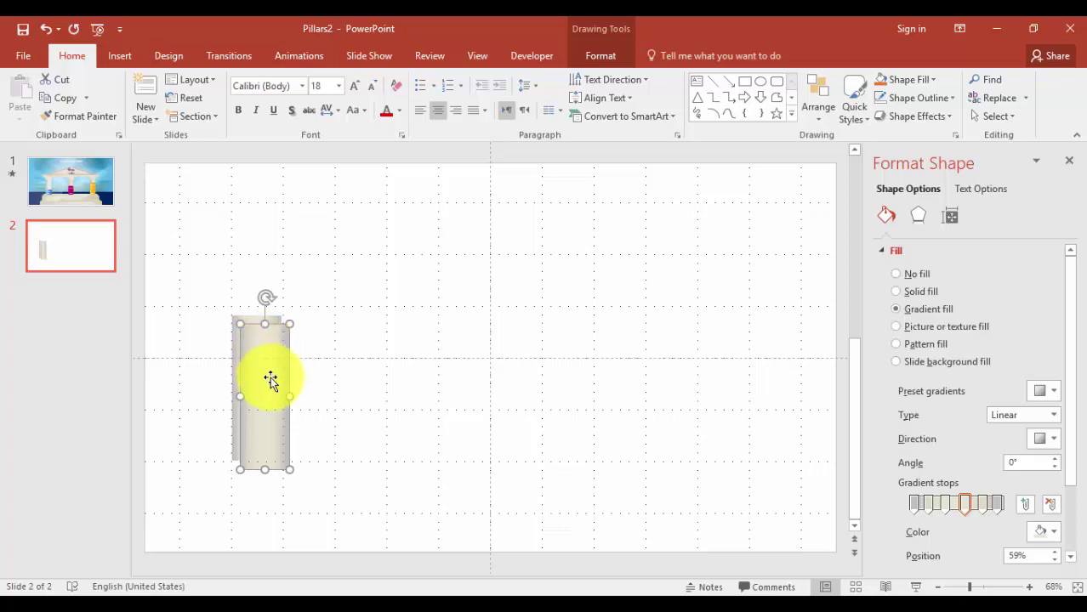
drag(272, 379, 352, 332)
key(Delete)
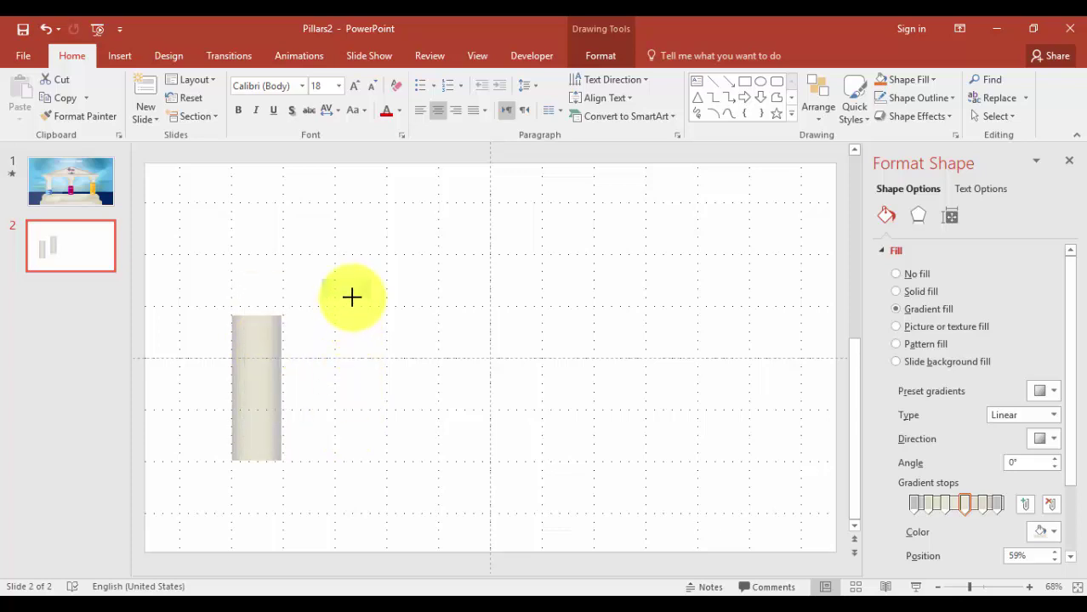
mouse_move(351, 296)
mouse_down()
mouse_move(395, 279)
mouse_move(272, 309)
mouse_up()
click(374, 352)
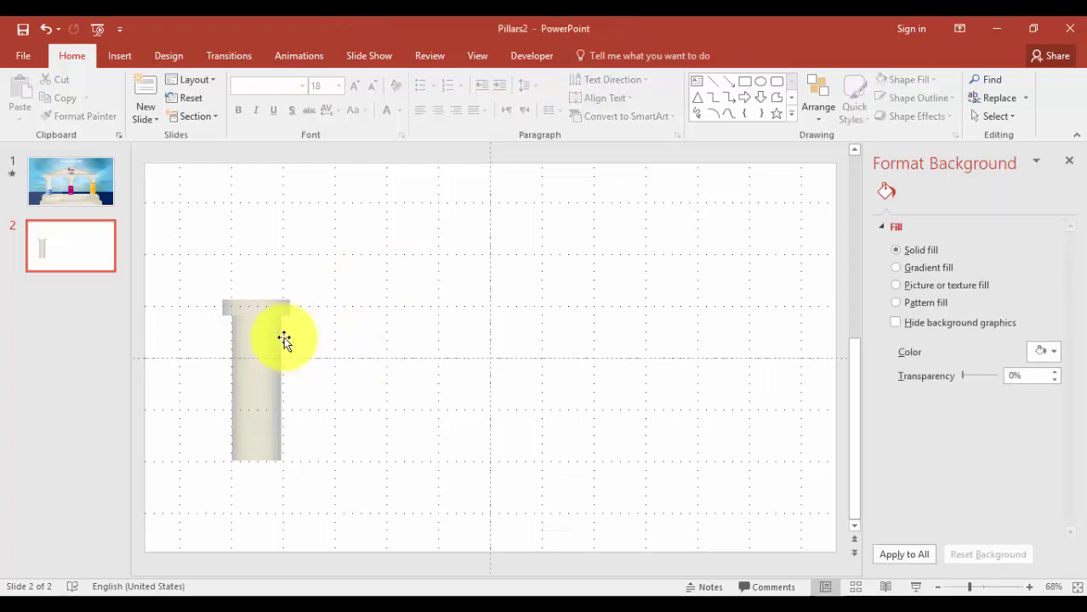
- Apply an outer shadow preset to the pillar's cap with a 45° angle, 4 pt blur and 3 pt distance
click(282, 310)
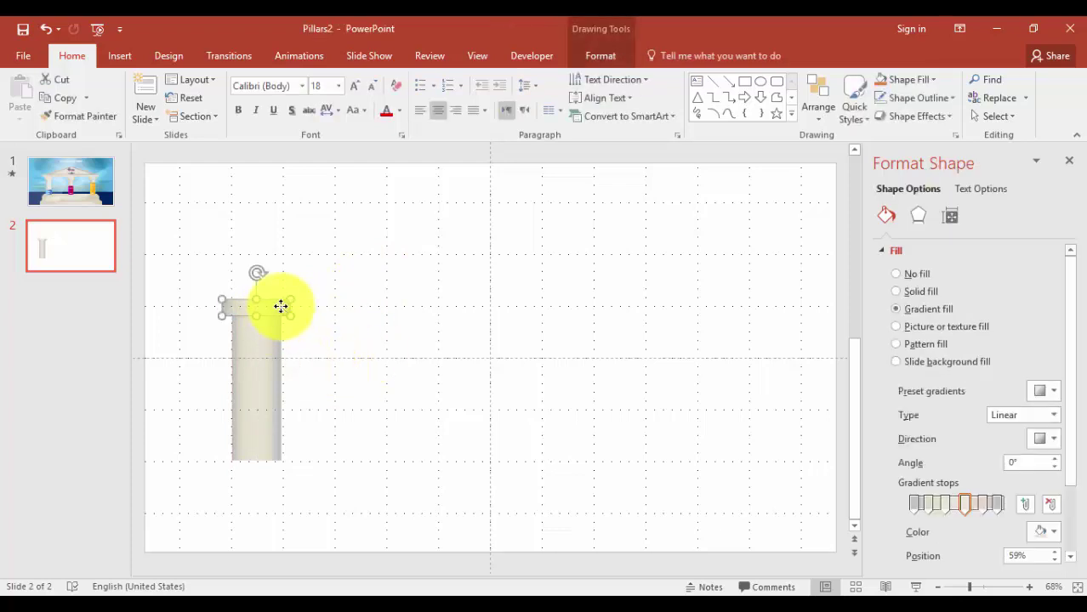
click(919, 219)
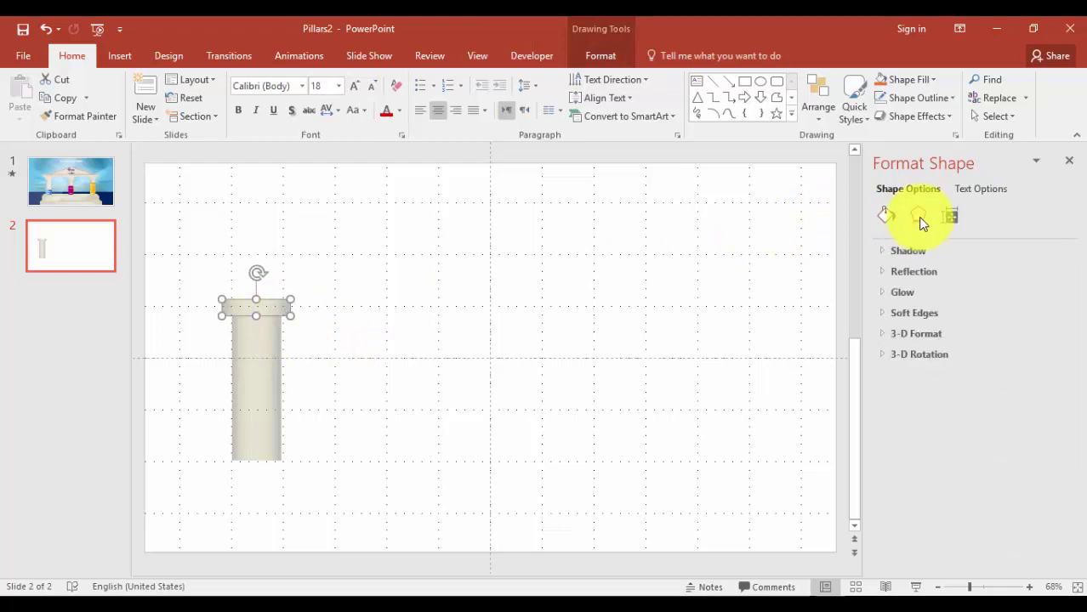
click(883, 252)
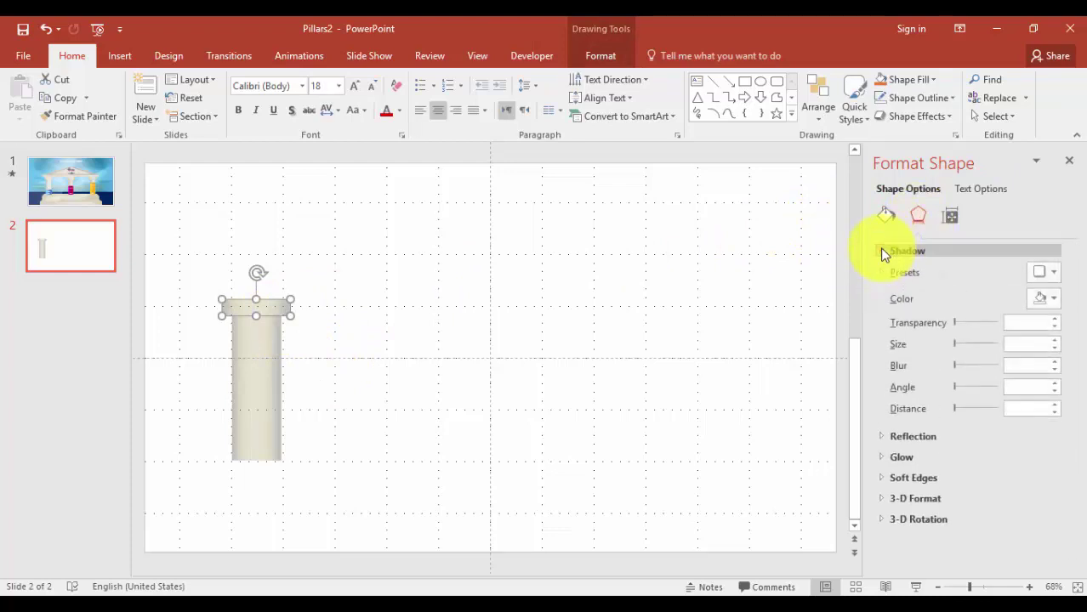
click(1049, 274)
click(959, 388)
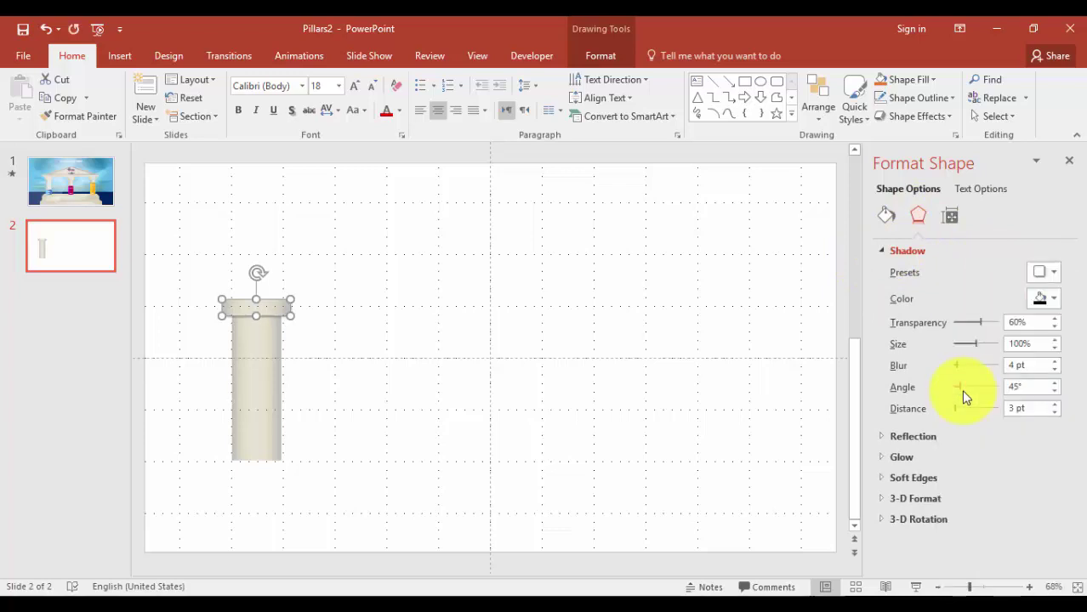
click(687, 278)
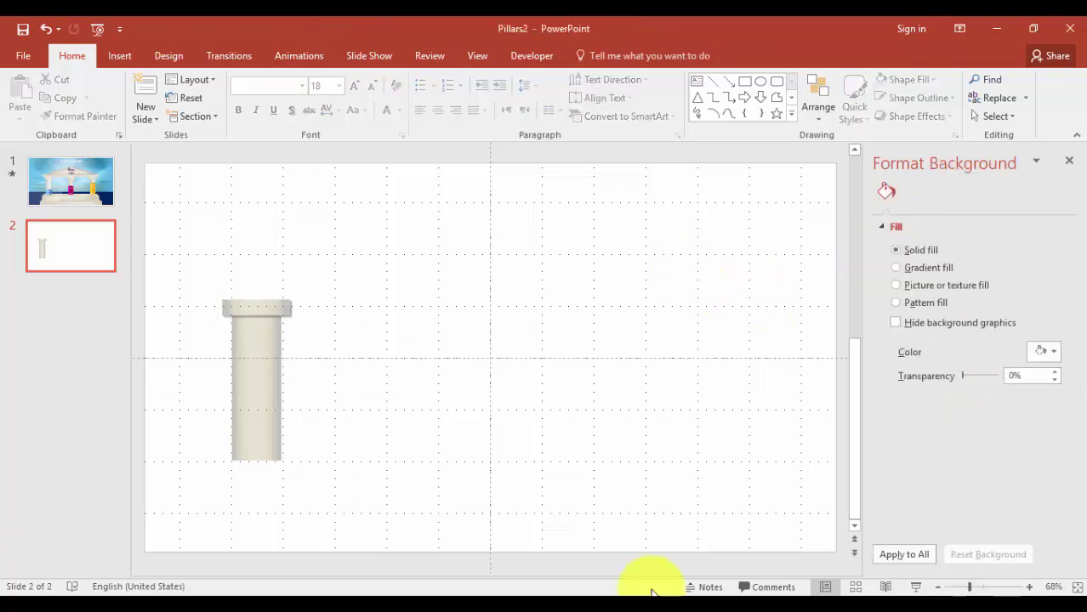
- Duplicate the shadowed cap, stack the copy directly on top of it and widen it evenly on both sides
click(277, 312)
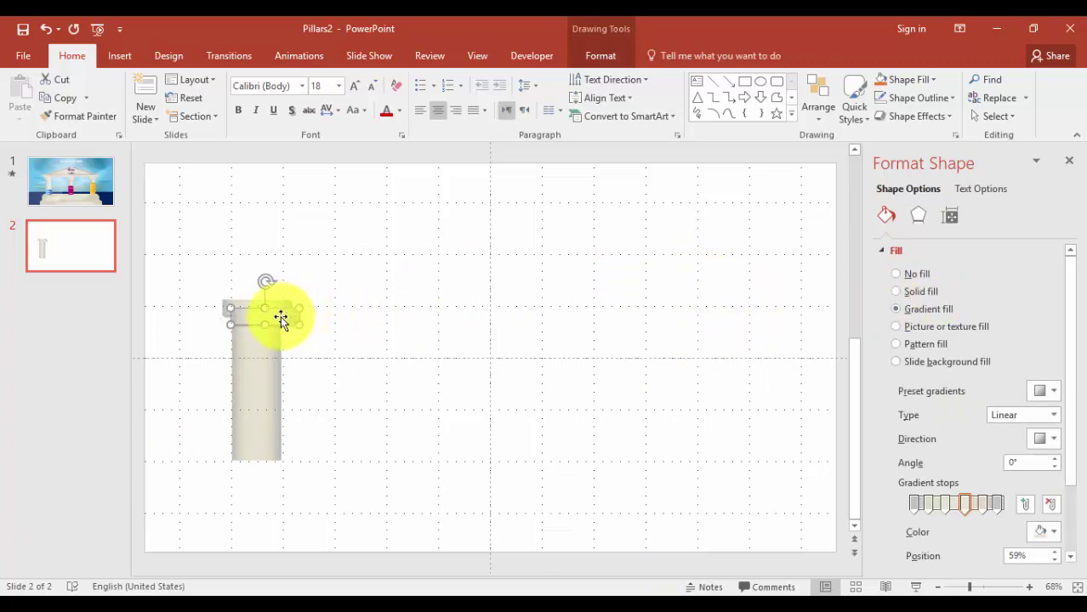
drag(281, 318, 300, 300)
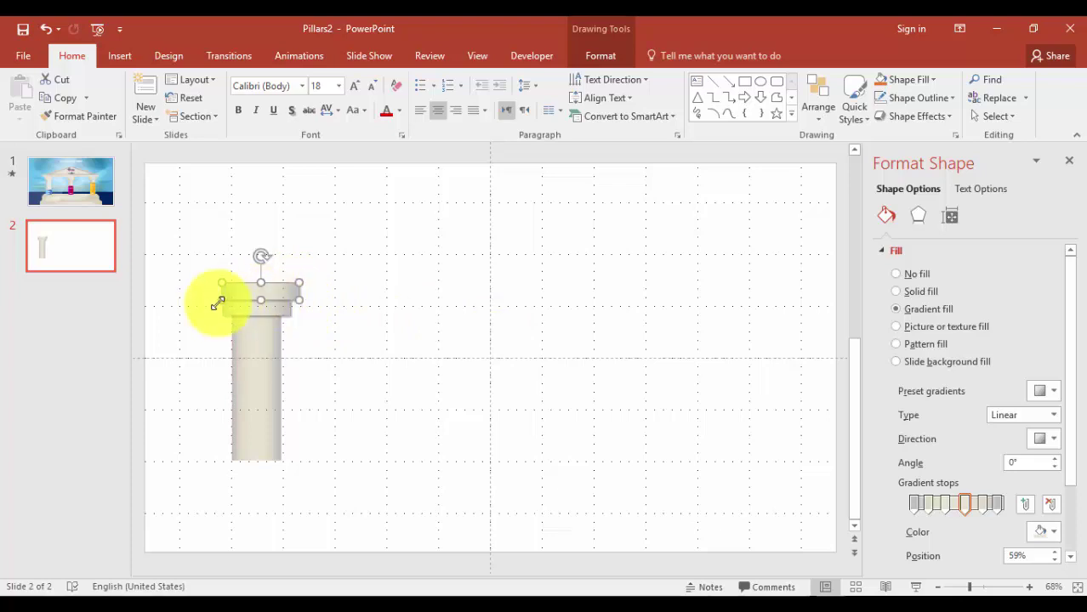
drag(218, 303, 211, 303)
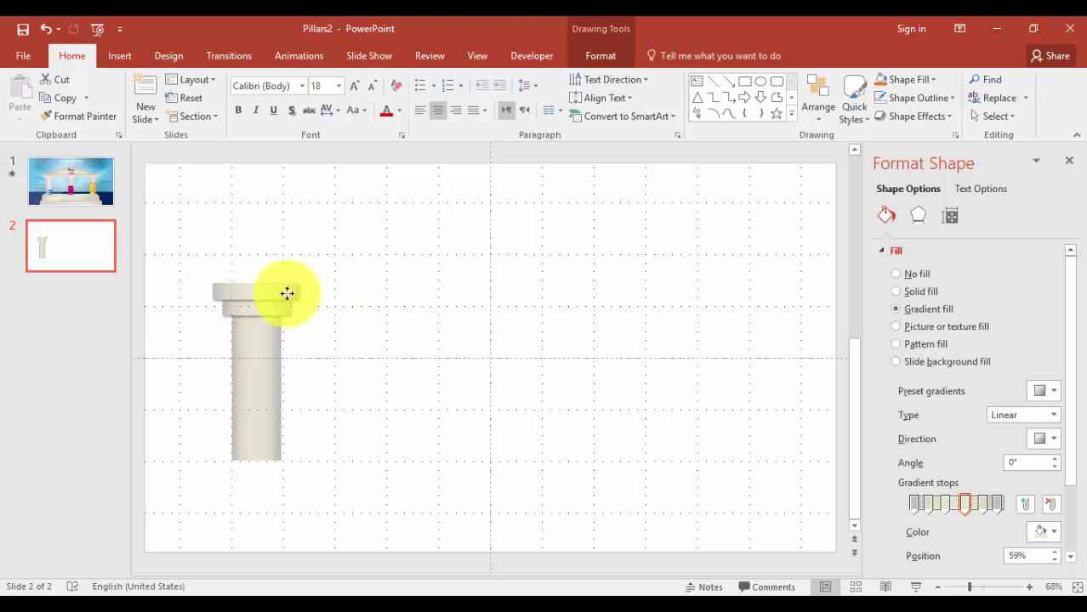
click(362, 341)
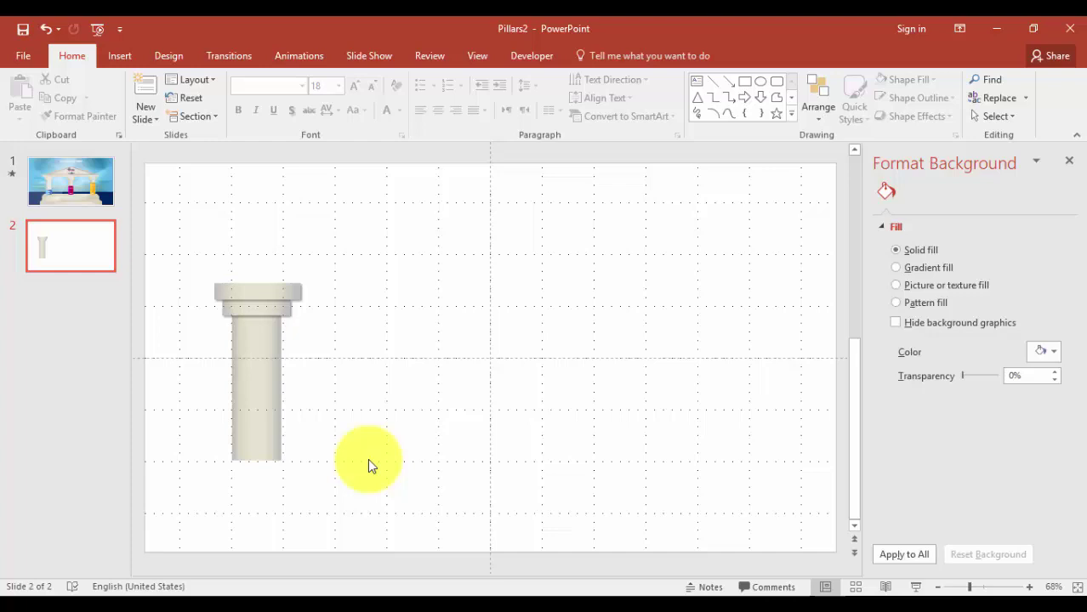
- Duplicate the complete pillar with both caps twice, placing one copy at the slide's centre and another to its right
drag(348, 474, 180, 193)
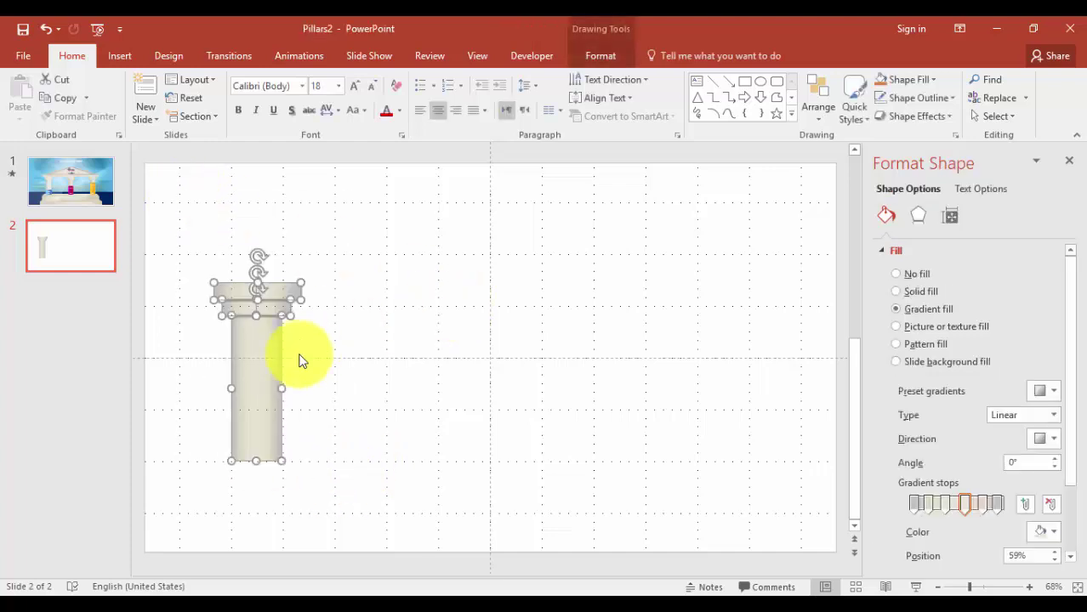
drag(272, 376, 493, 368)
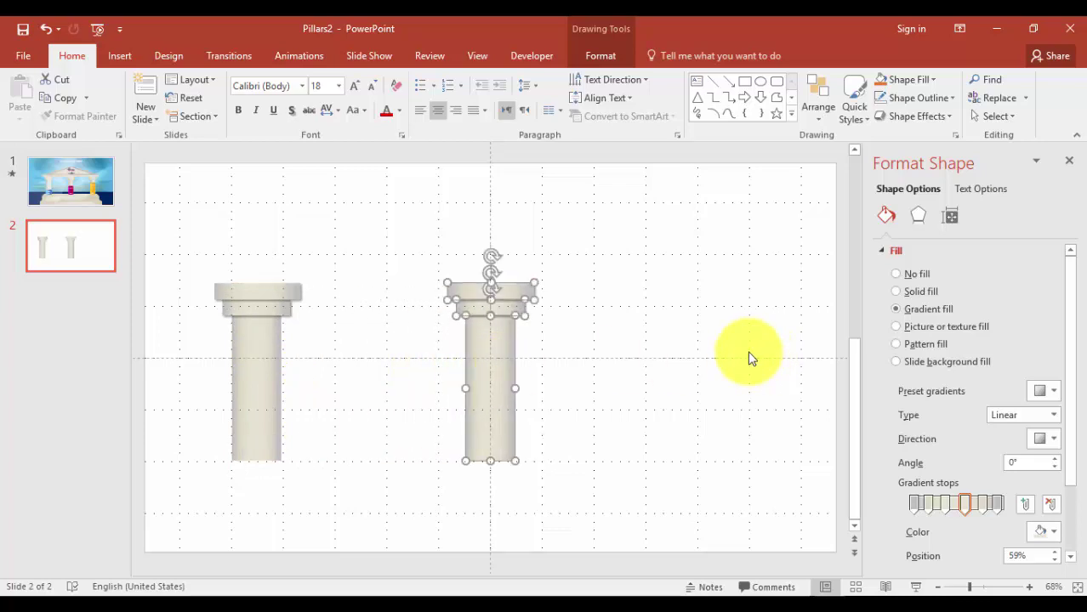
key(ctrl+d)
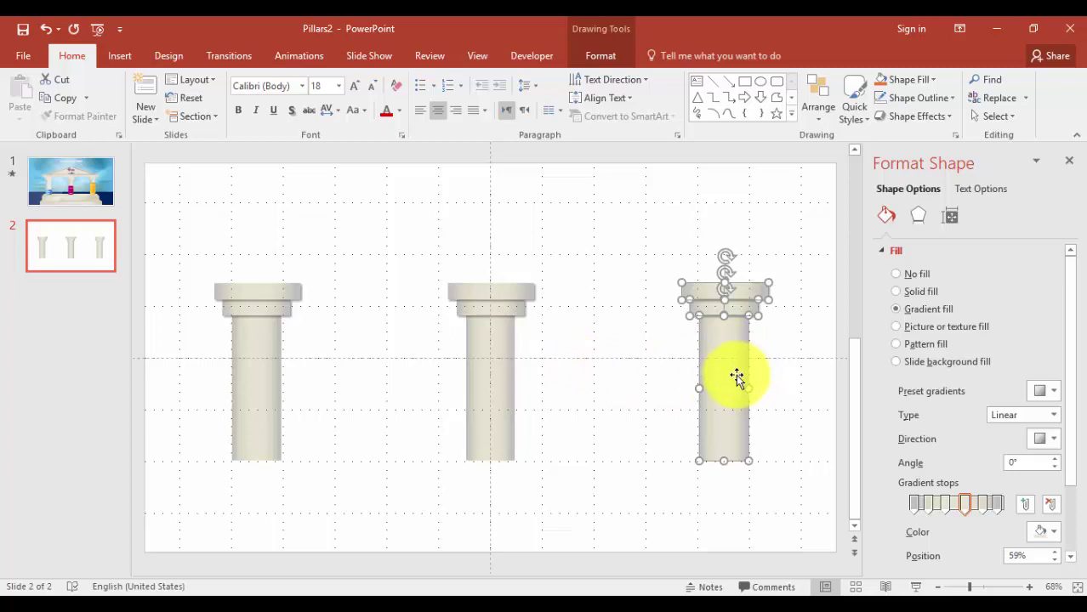
drag(736, 376, 686, 376)
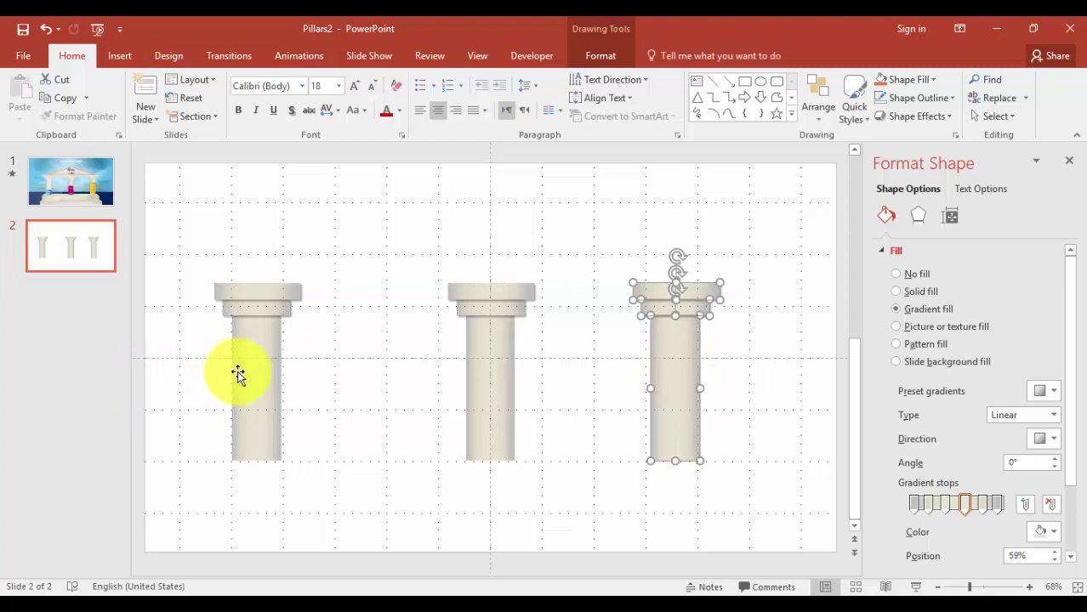
- Move the leftmost pillar together with its two caps closer to the centre pillar to even out the spacing
drag(238, 374, 301, 376)
key(ctrl+z)
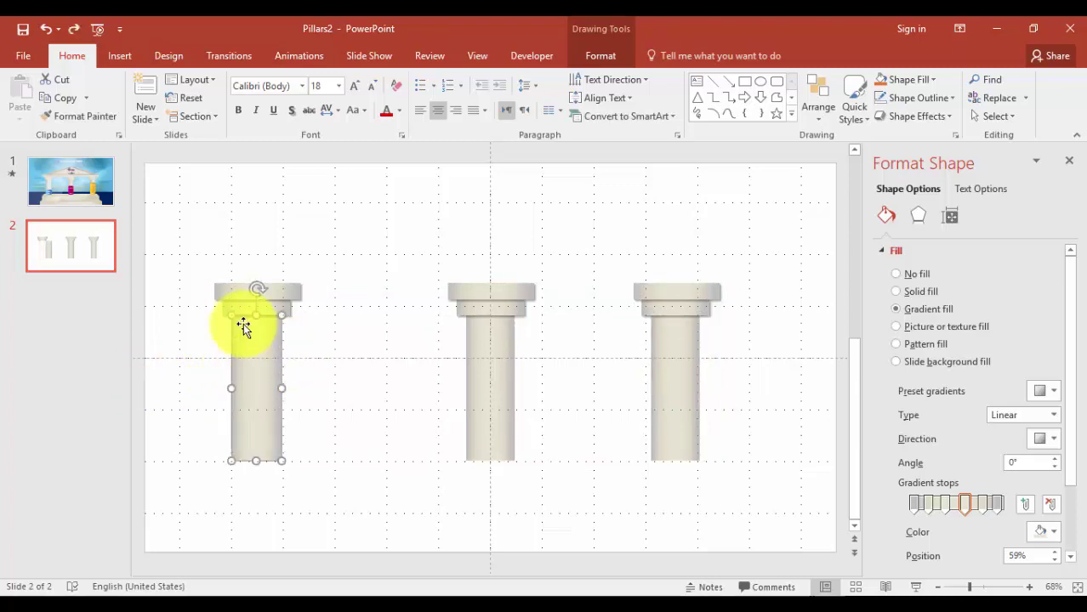
click(188, 262)
drag(260, 417, 313, 518)
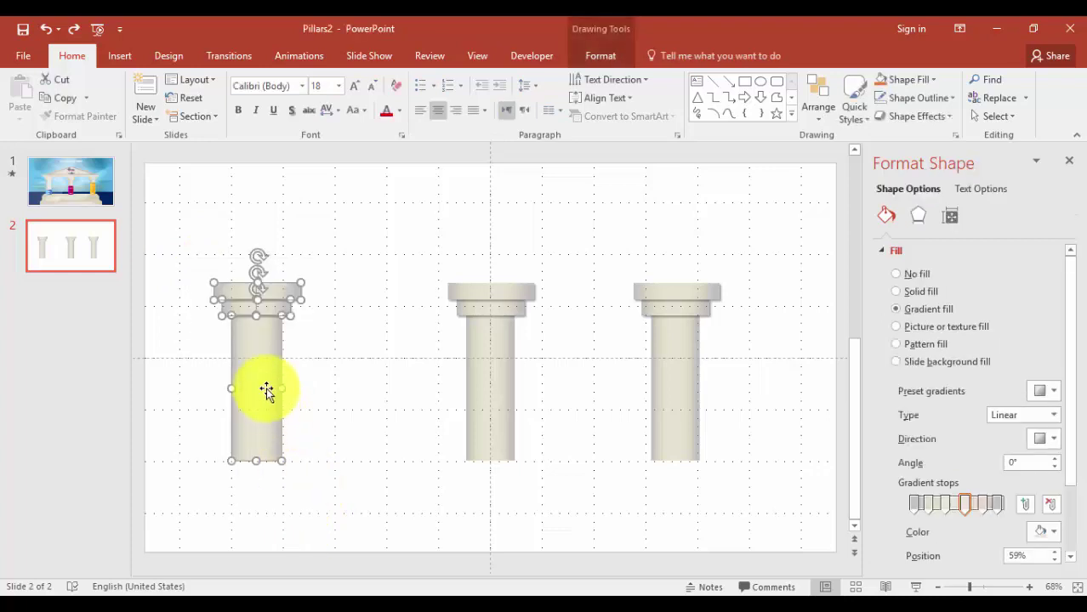
drag(267, 387, 317, 386)
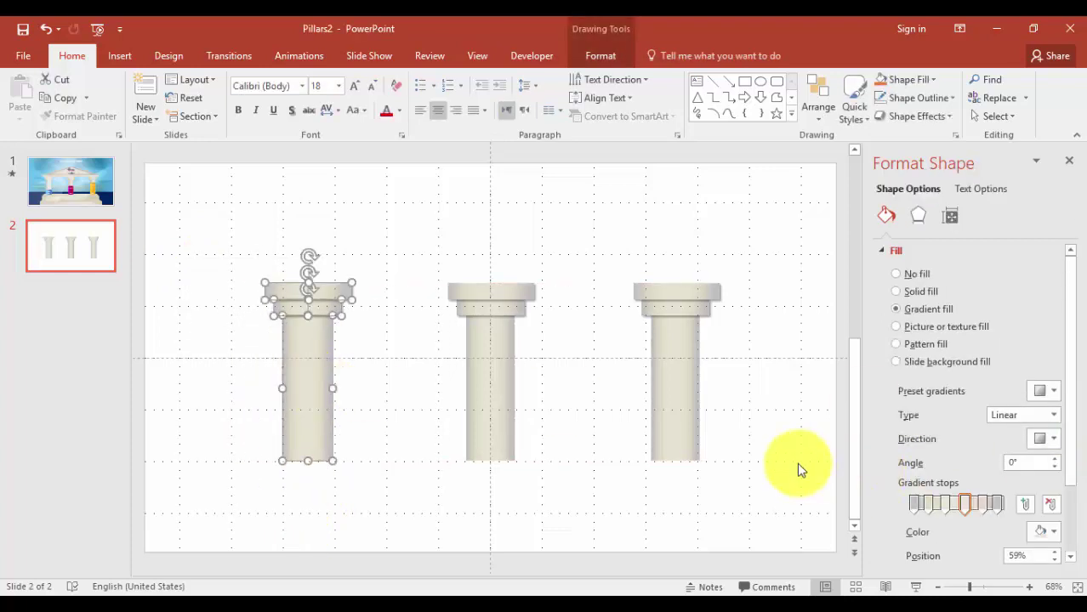
click(750, 477)
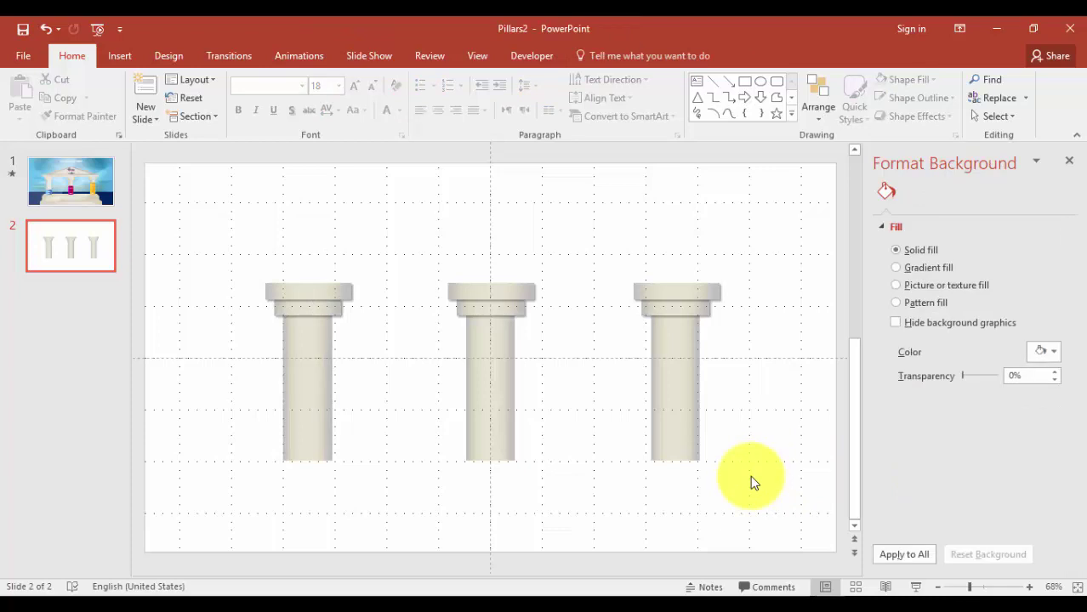
- Check the finished diagram on slide 1, then duplicate the left pillar's top cap and stretch the copy into a beam spanning all three pillars
scroll(750, 482, down, 1)
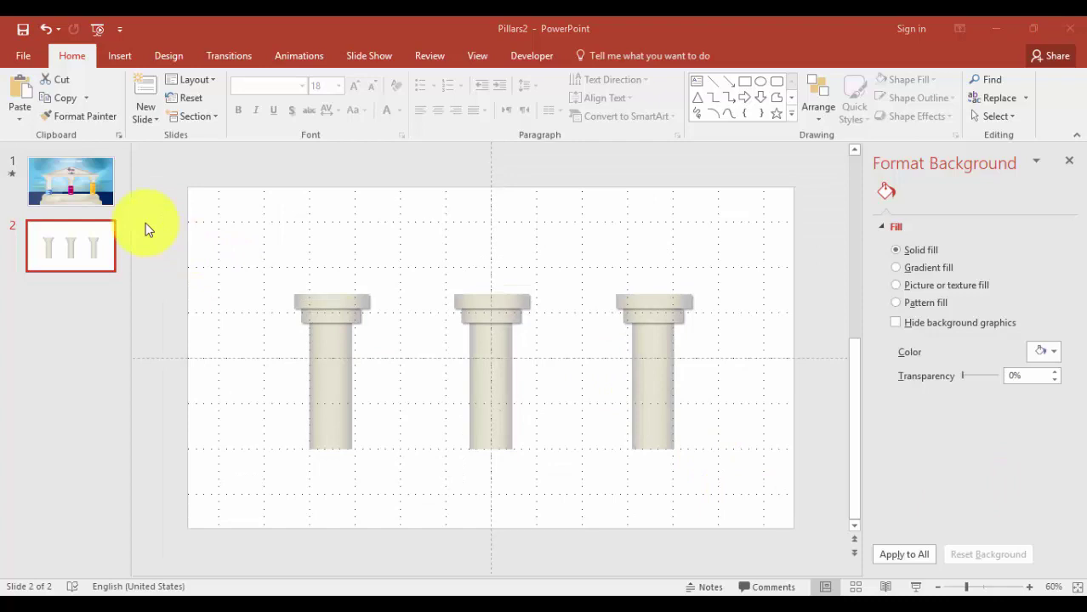
click(60, 175)
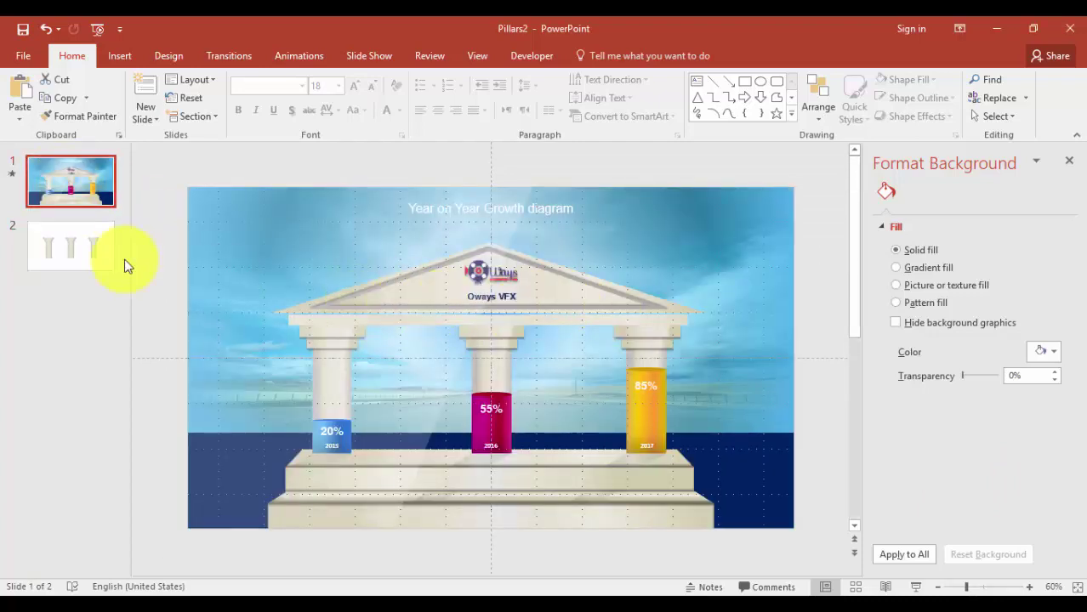
click(93, 245)
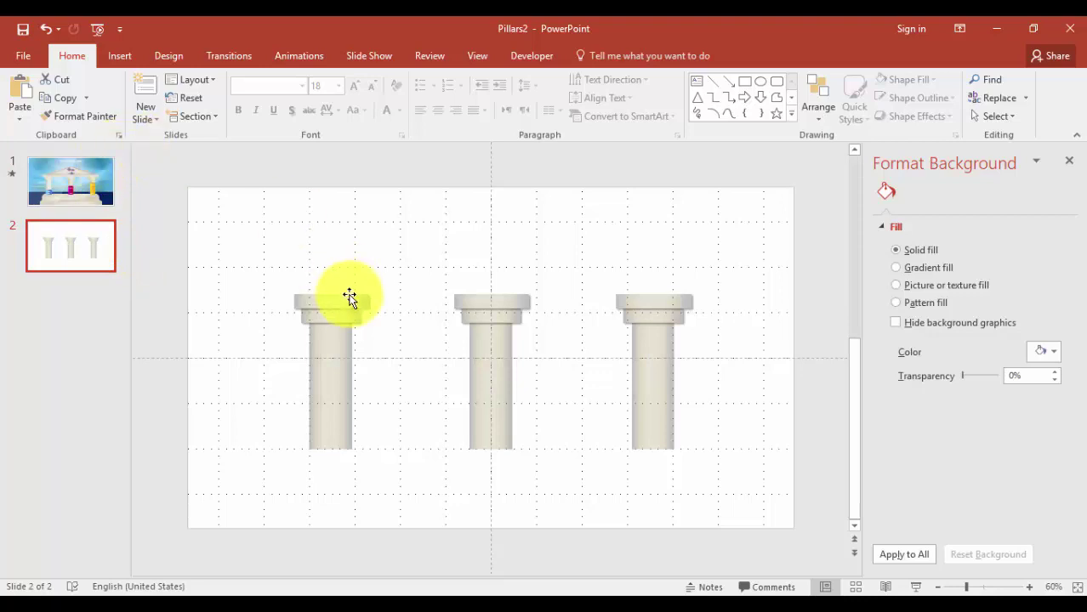
click(349, 298)
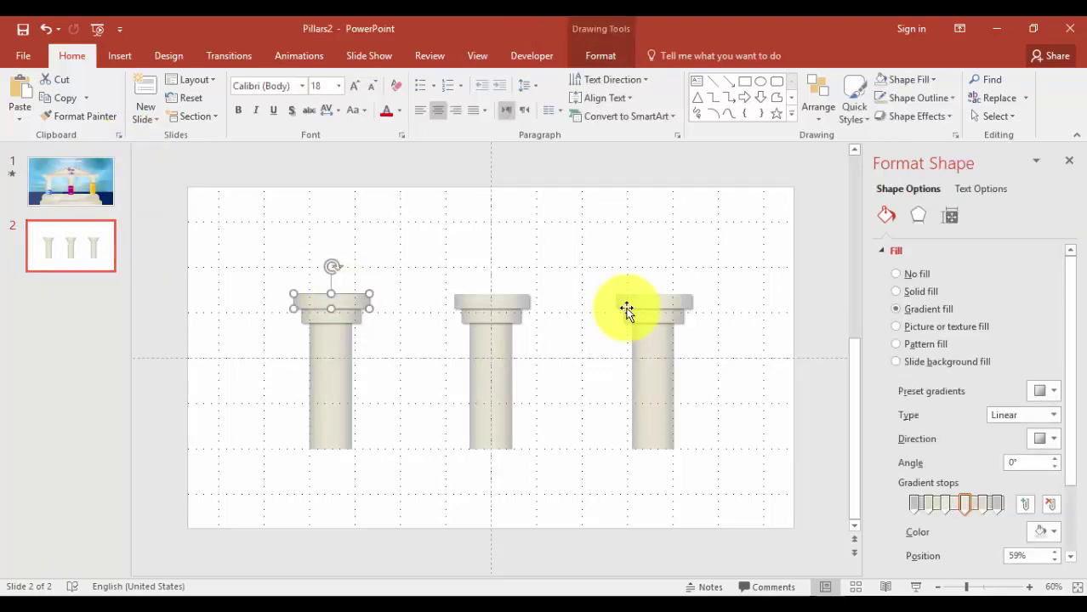
drag(345, 313, 341, 288)
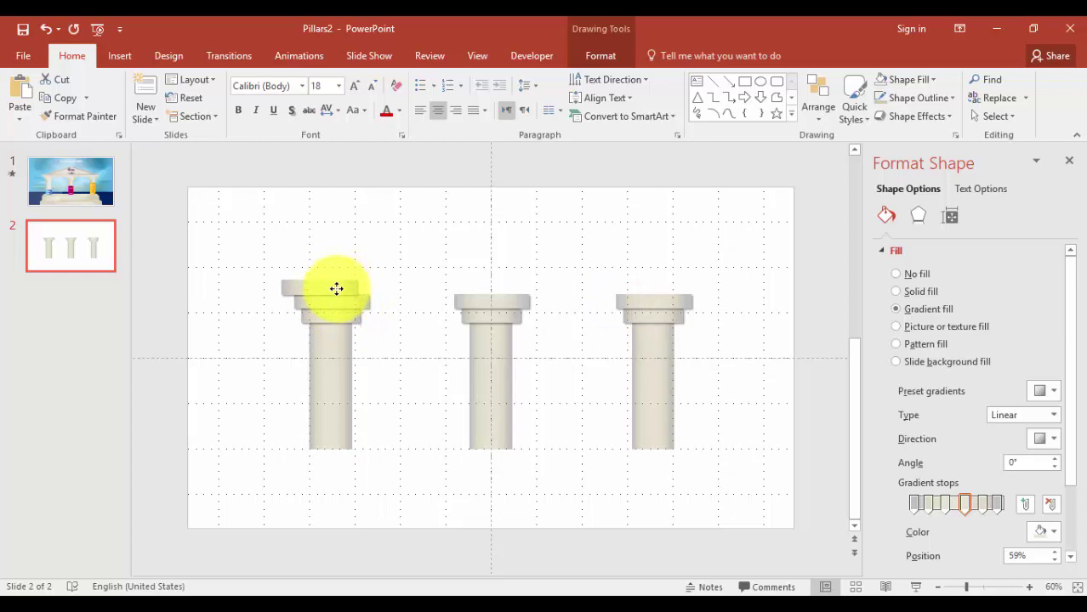
drag(356, 281, 705, 273)
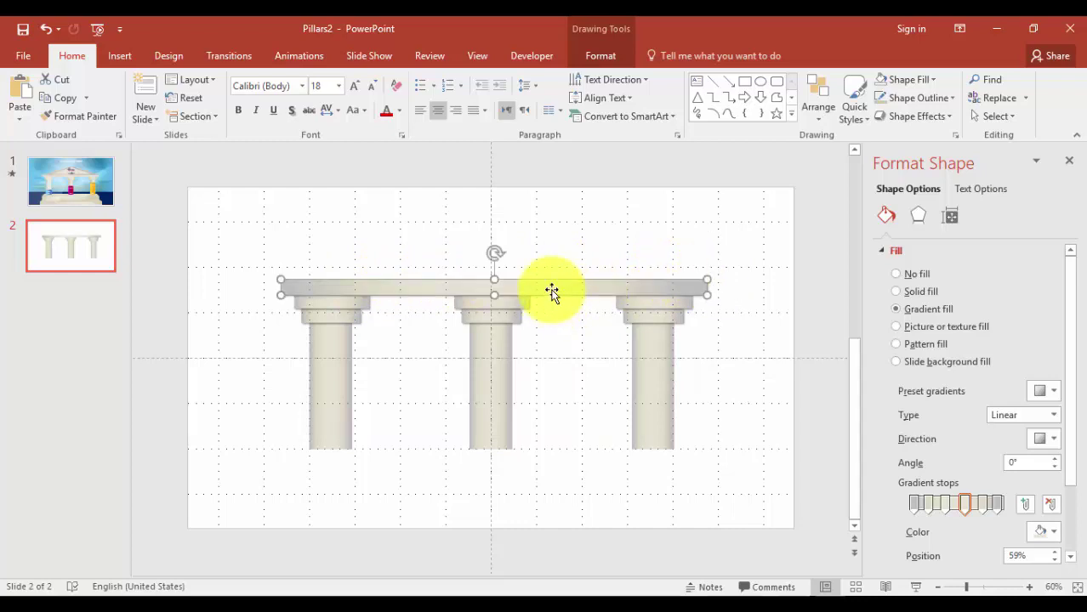
drag(552, 293, 552, 284)
key(ctrl+z)
key(ctrl+z)
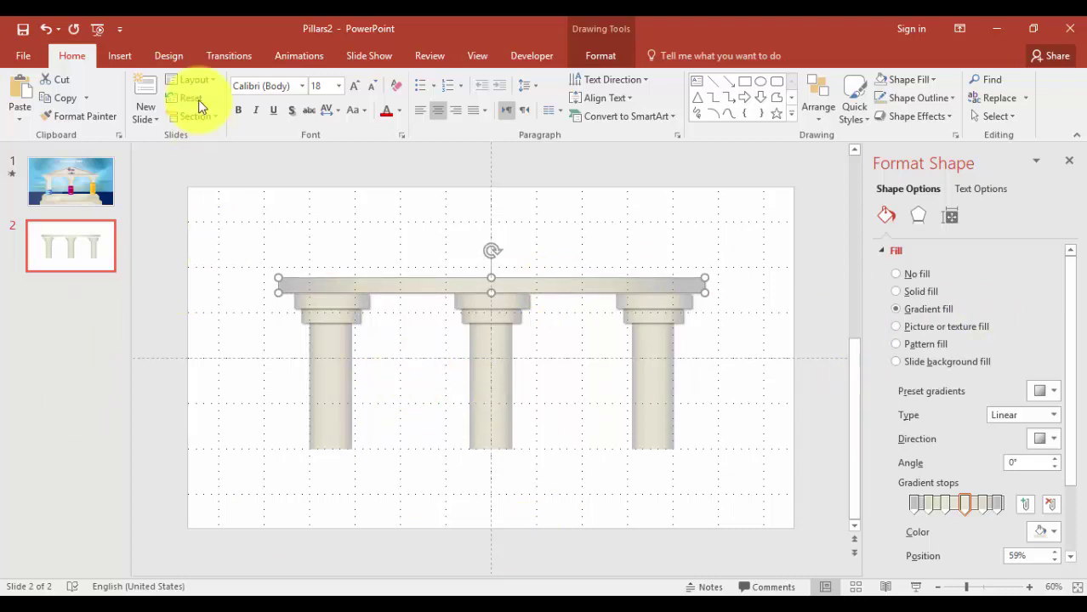
- Draw an isosceles triangle about 9.85" wide and 1.52" high as a roof just above the beam
click(117, 53)
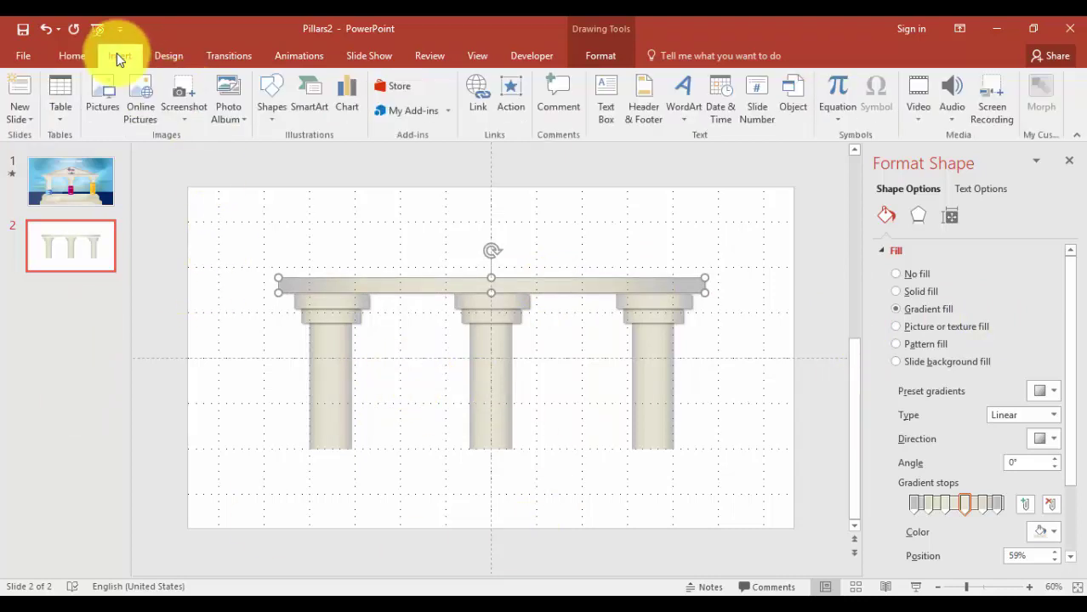
click(270, 120)
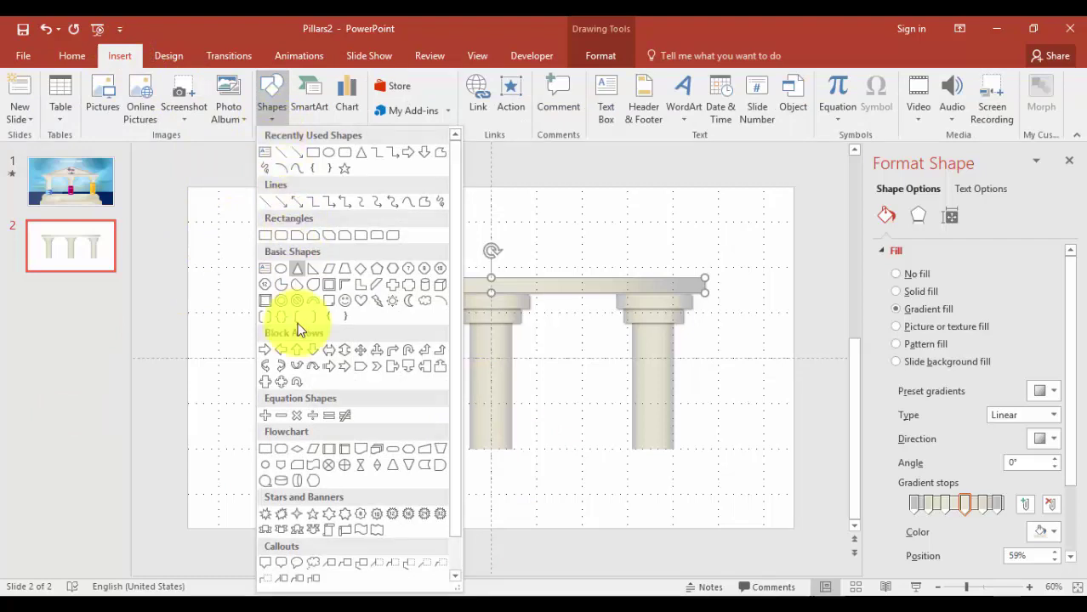
click(301, 272)
drag(344, 239, 763, 307)
drag(534, 287, 461, 248)
drag(682, 240, 712, 237)
click(743, 341)
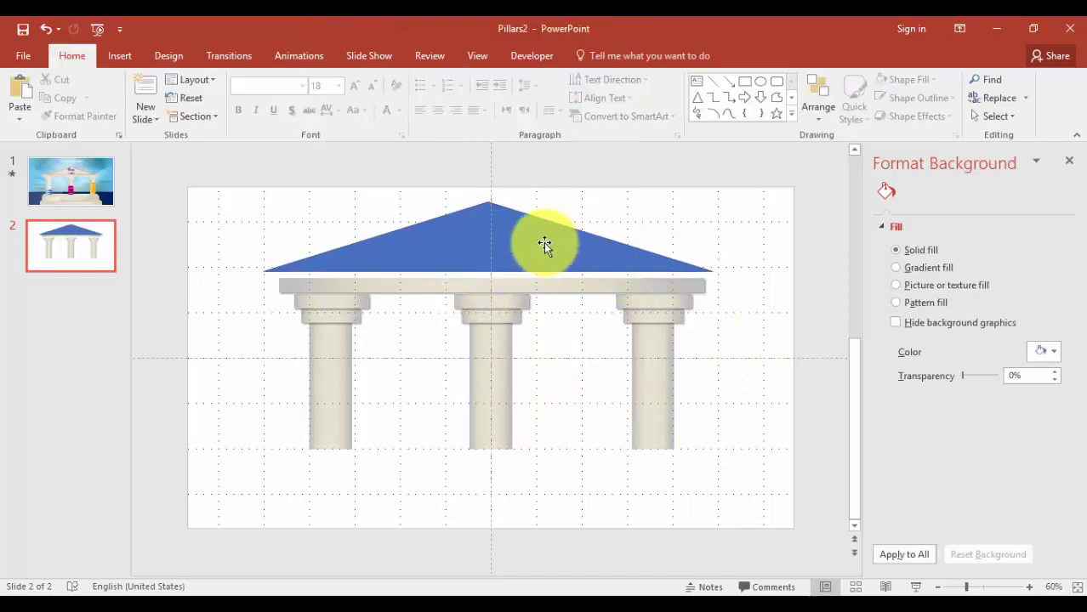
- Copy the left pillar shaft's gradient formatting onto the roof triangle with Format Painter
click(543, 244)
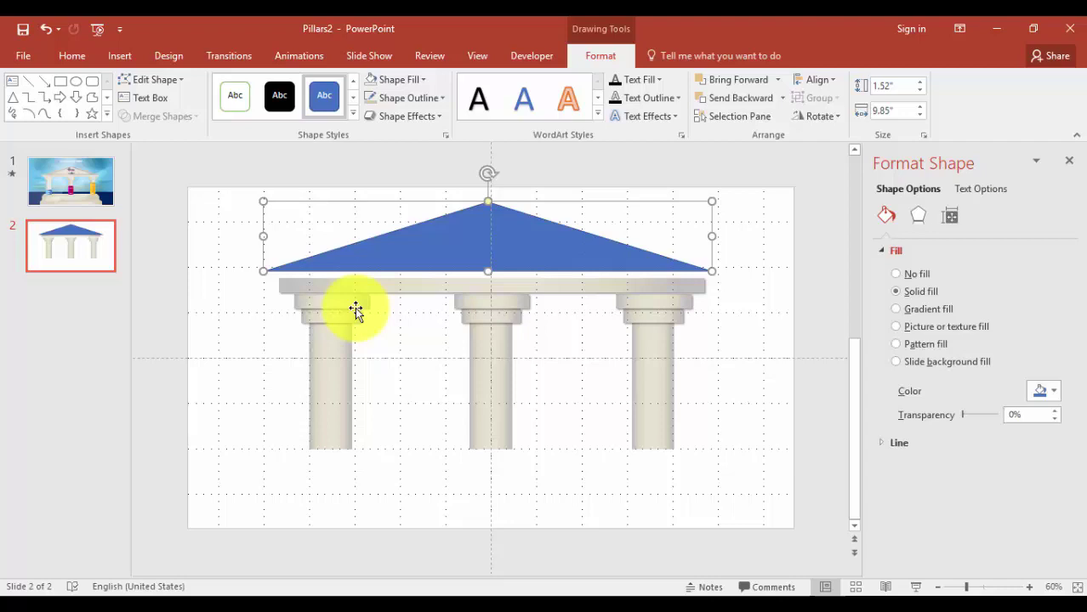
click(334, 344)
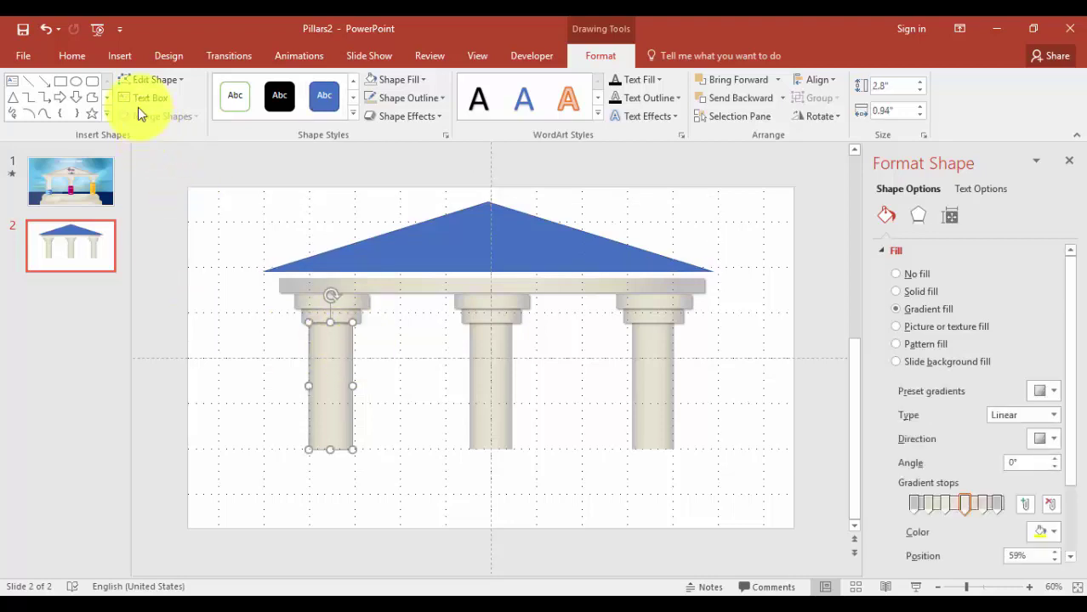
click(73, 52)
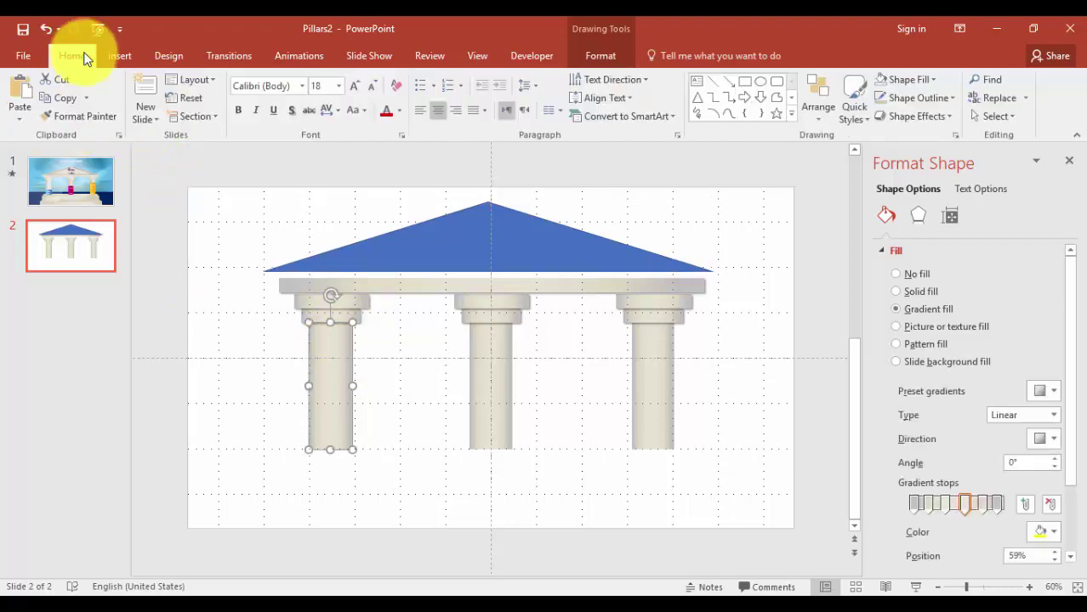
click(85, 116)
click(470, 245)
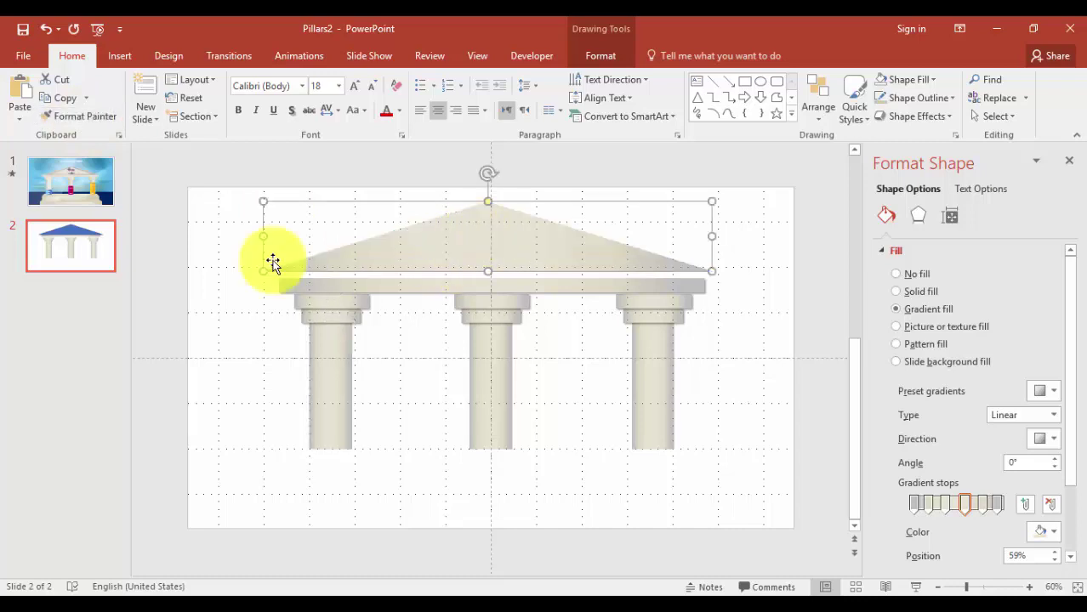
click(555, 486)
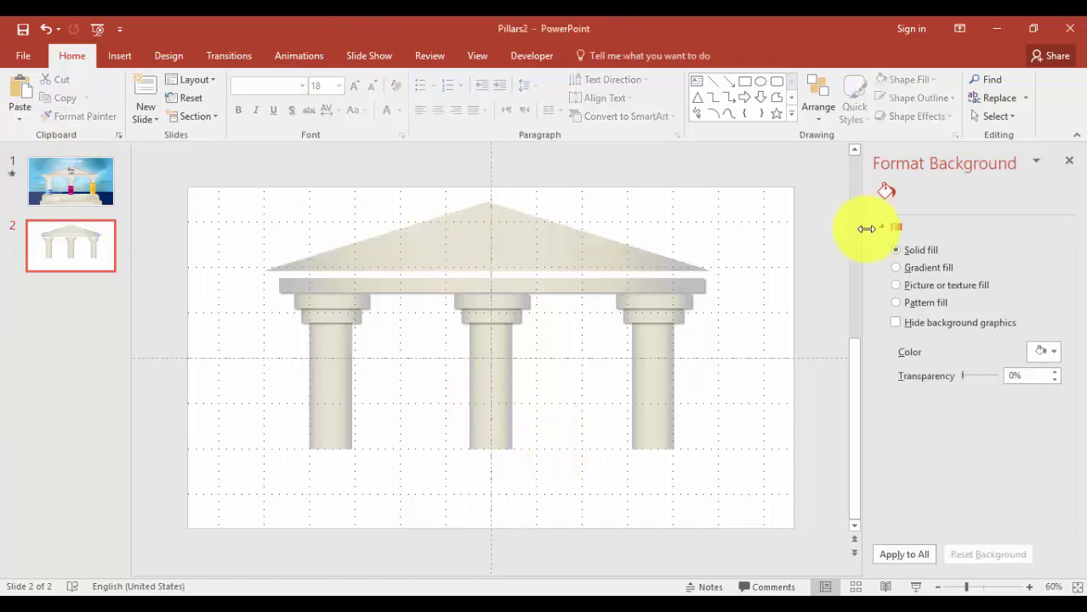
- Duplicate the roof triangle just below the pillars and give the copy a 6 pt outline in the first recent tan colour
click(597, 245)
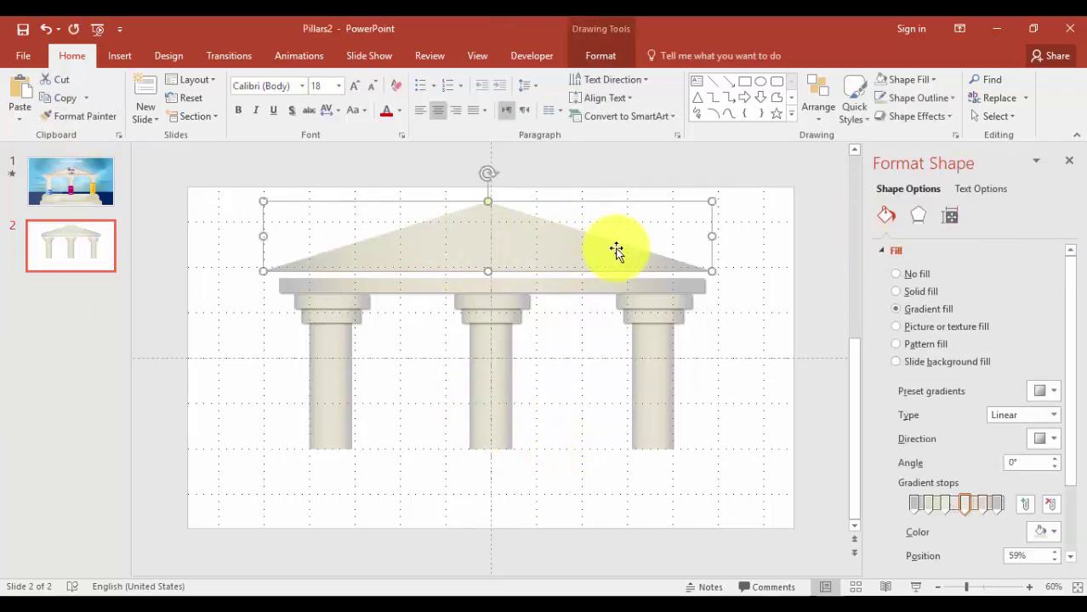
mouse_move(618, 250)
mouse_down()
mouse_move(558, 250)
mouse_move(565, 364)
mouse_move(552, 498)
mouse_up()
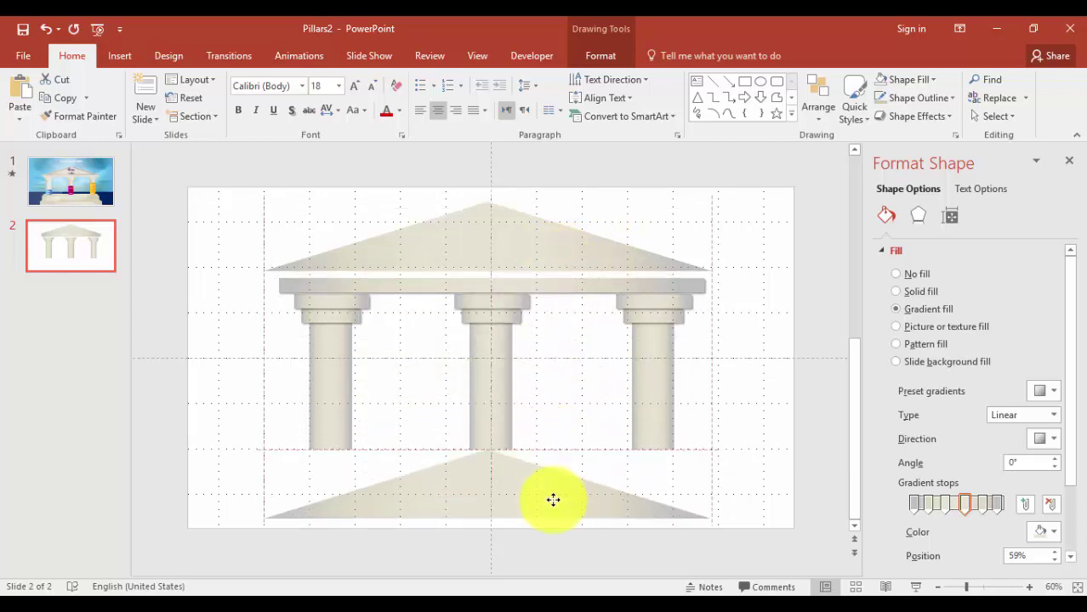
click(601, 56)
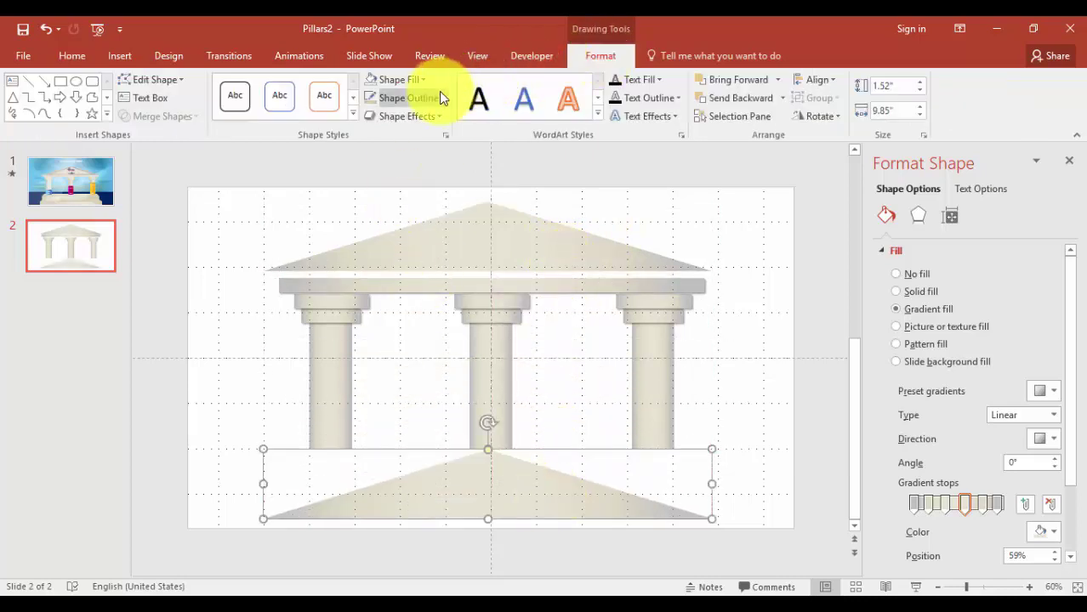
click(404, 97)
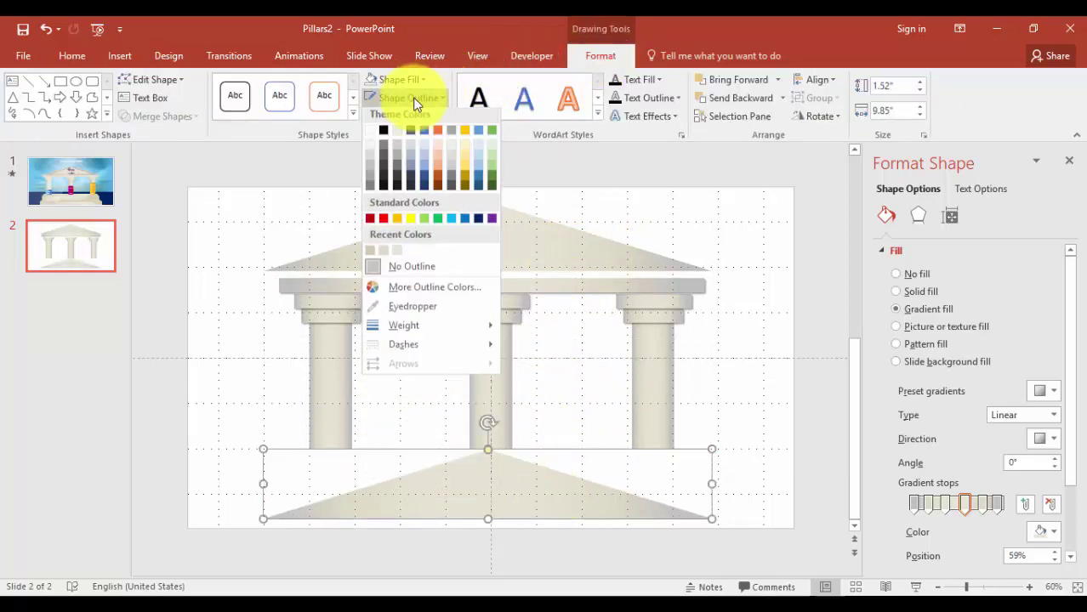
click(366, 253)
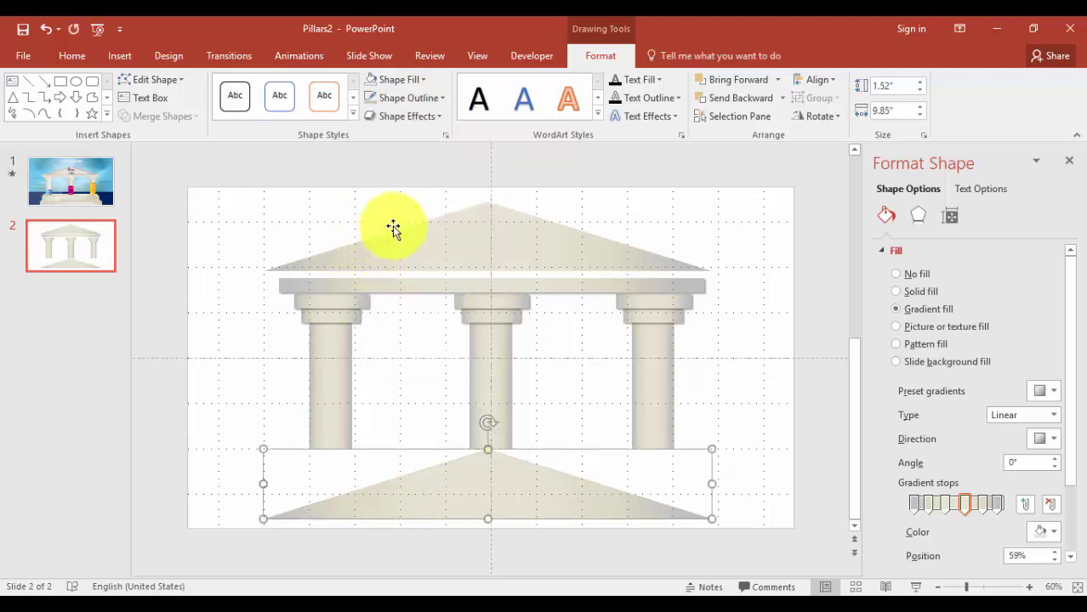
click(439, 100)
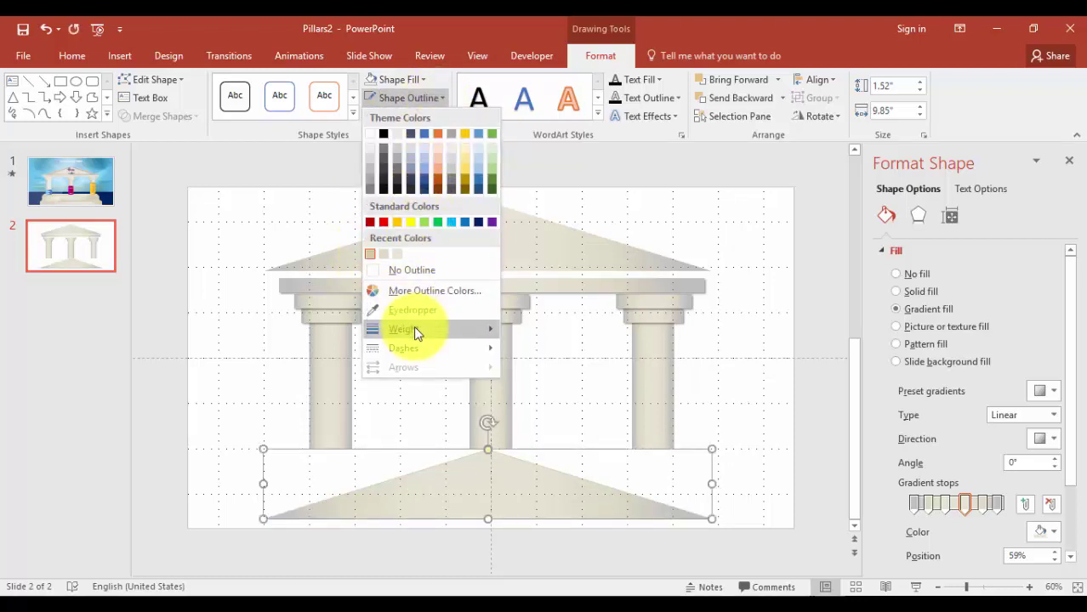
mouse_move(415, 326)
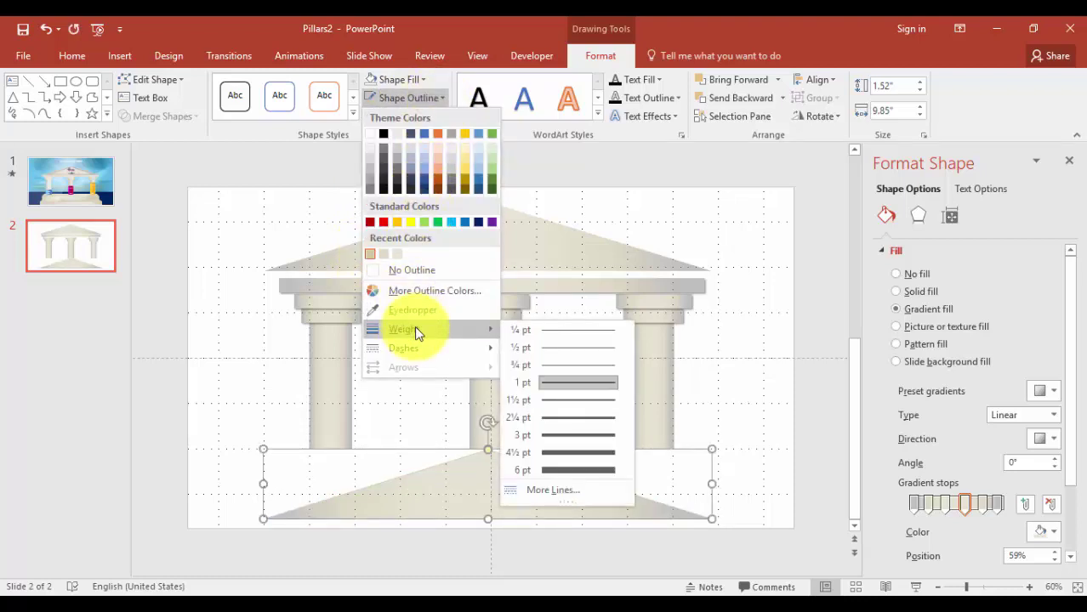
click(578, 470)
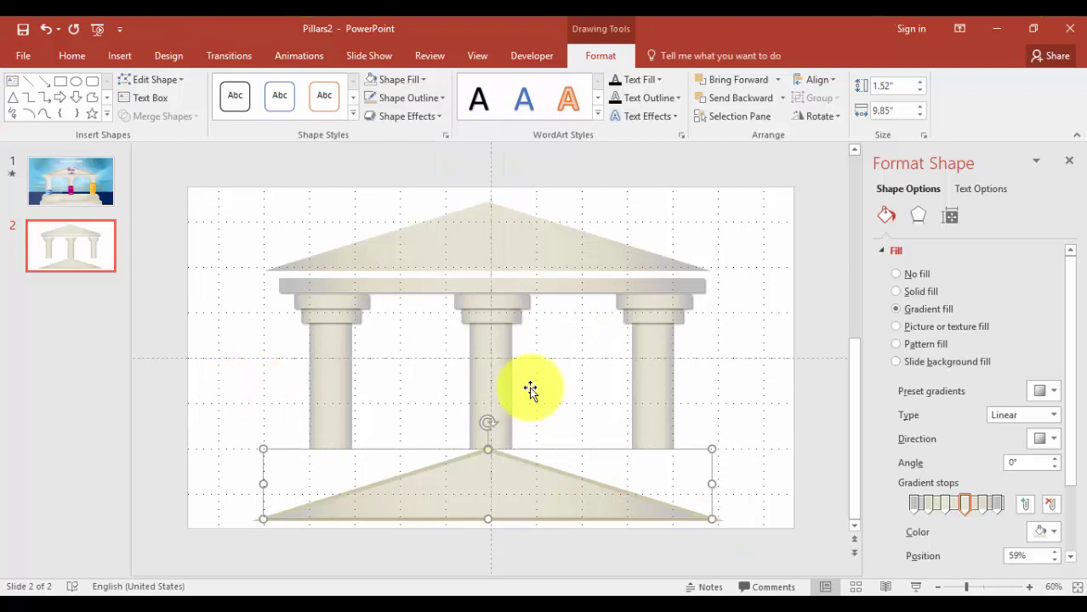
- Remove the copied triangle's fill, then shrink it to about 7.17" wide and 1.11" high and centre it inside the roof
click(417, 80)
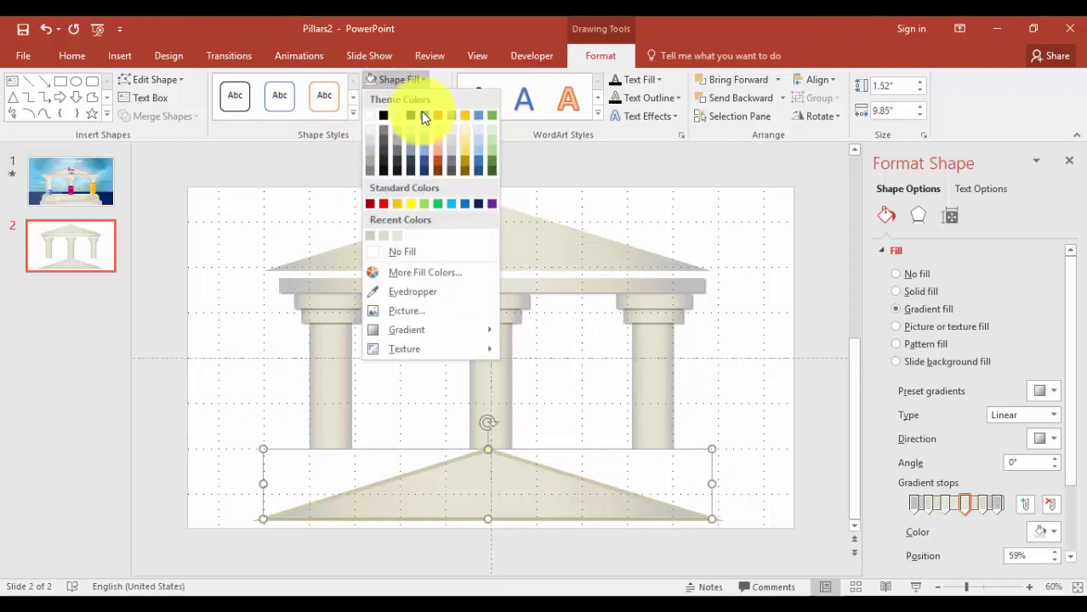
click(408, 251)
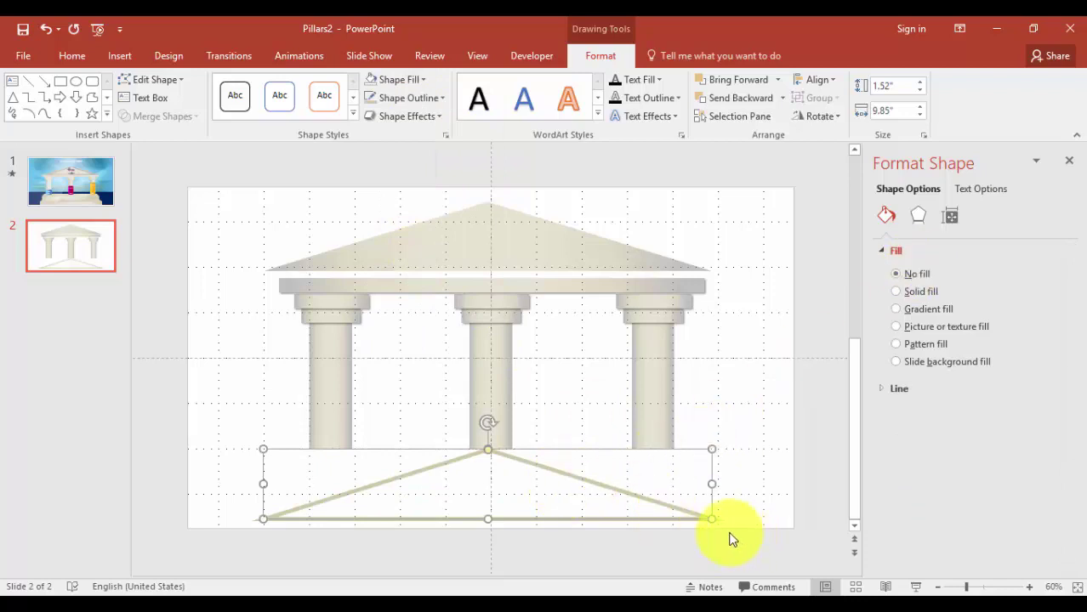
drag(711, 518, 618, 213)
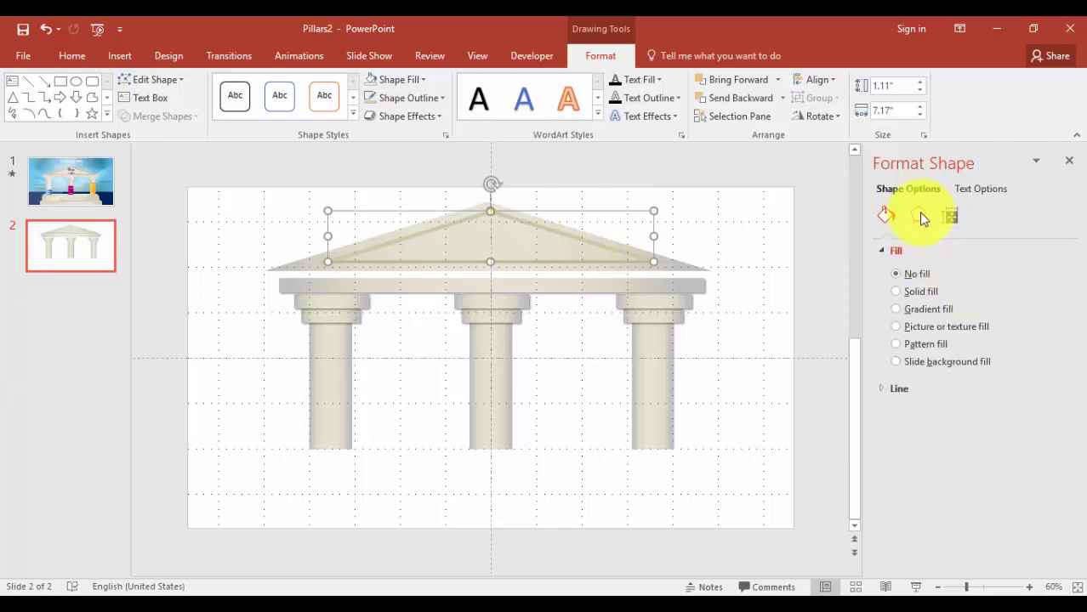
- Apply the outer shadow preset with a 225° angle, 4 pt blur and 3 pt distance to the inner roof triangle
click(919, 213)
click(1053, 274)
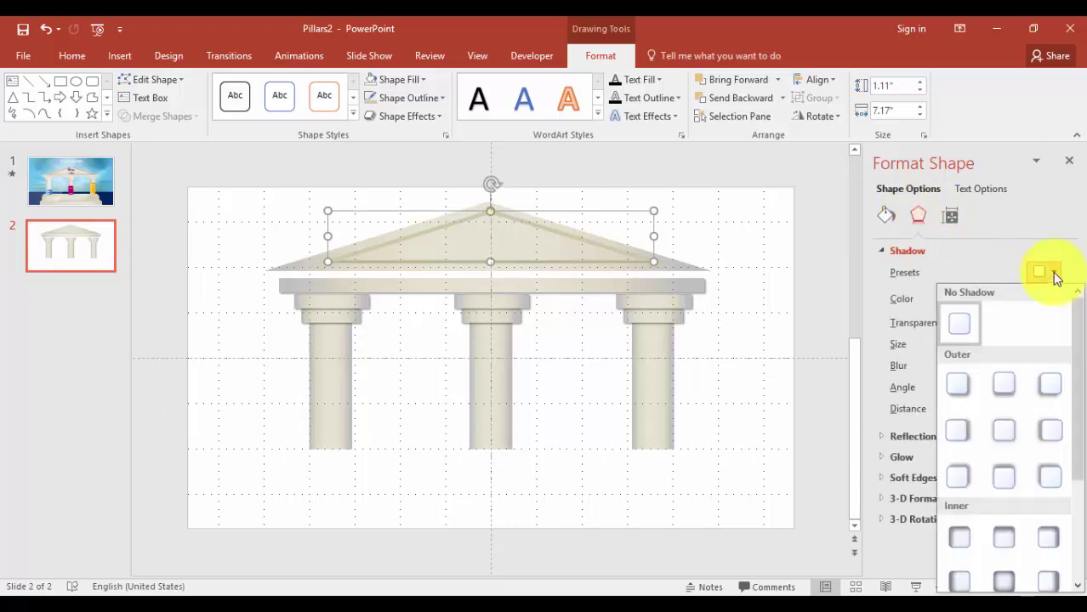
click(1059, 483)
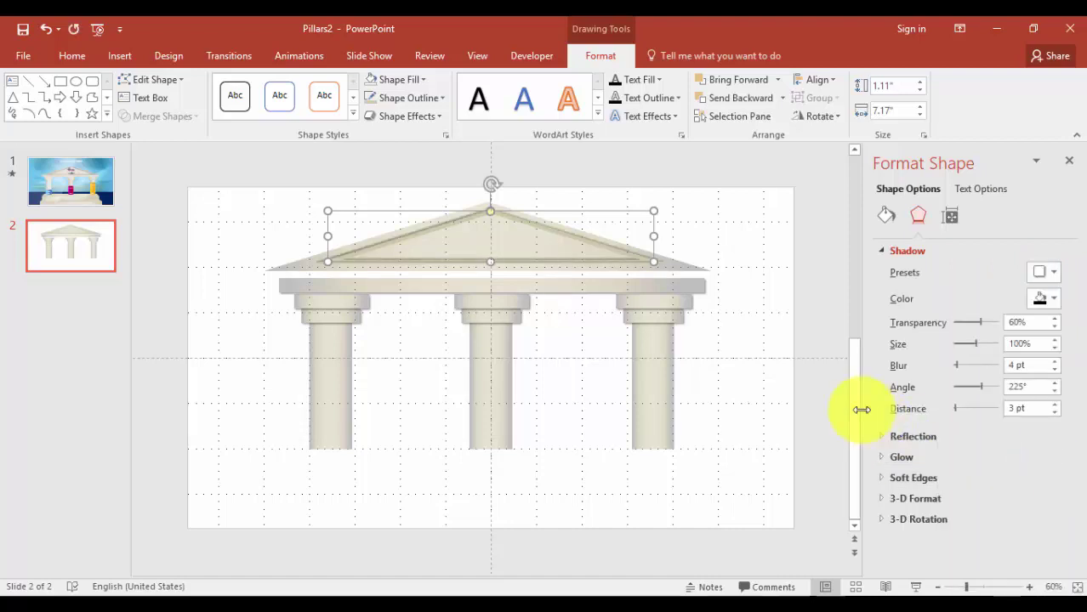
click(808, 403)
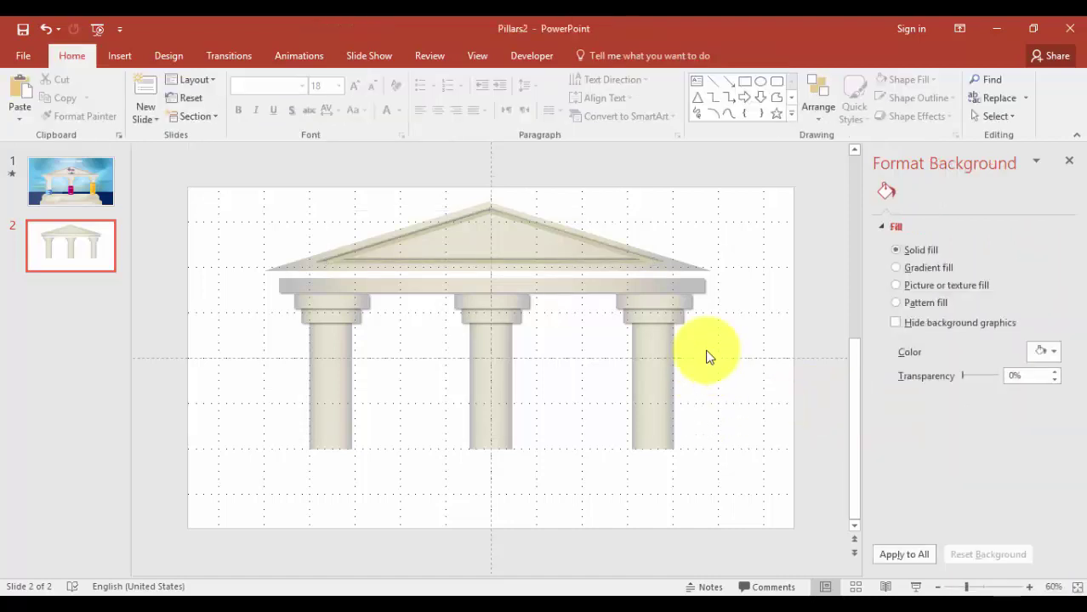
- Hide the gridlines and guides, then nudge the inner triangle slightly down within the roof
click(484, 51)
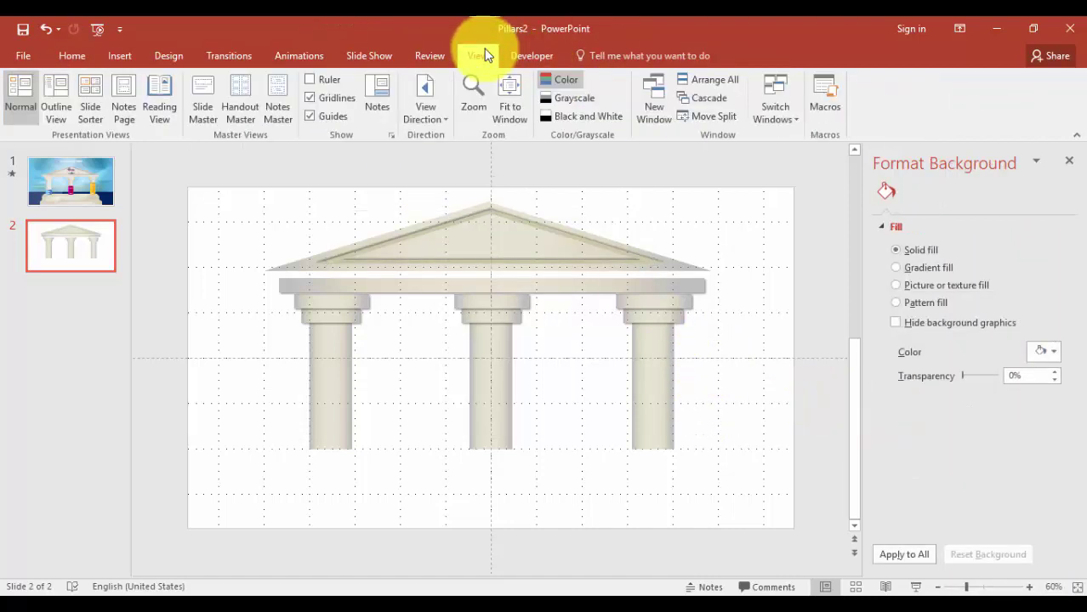
click(323, 116)
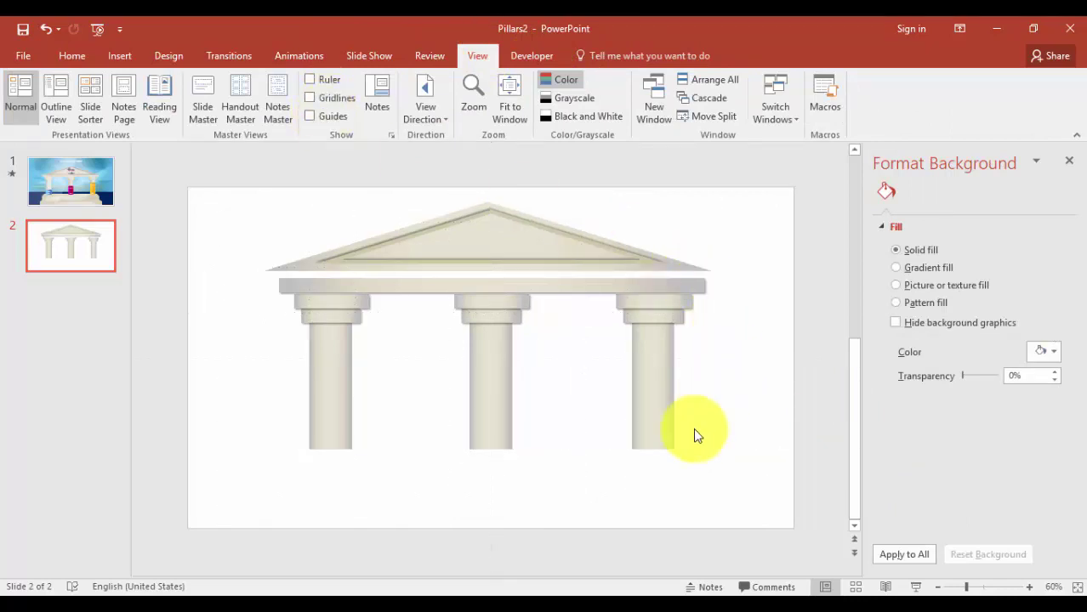
click(514, 260)
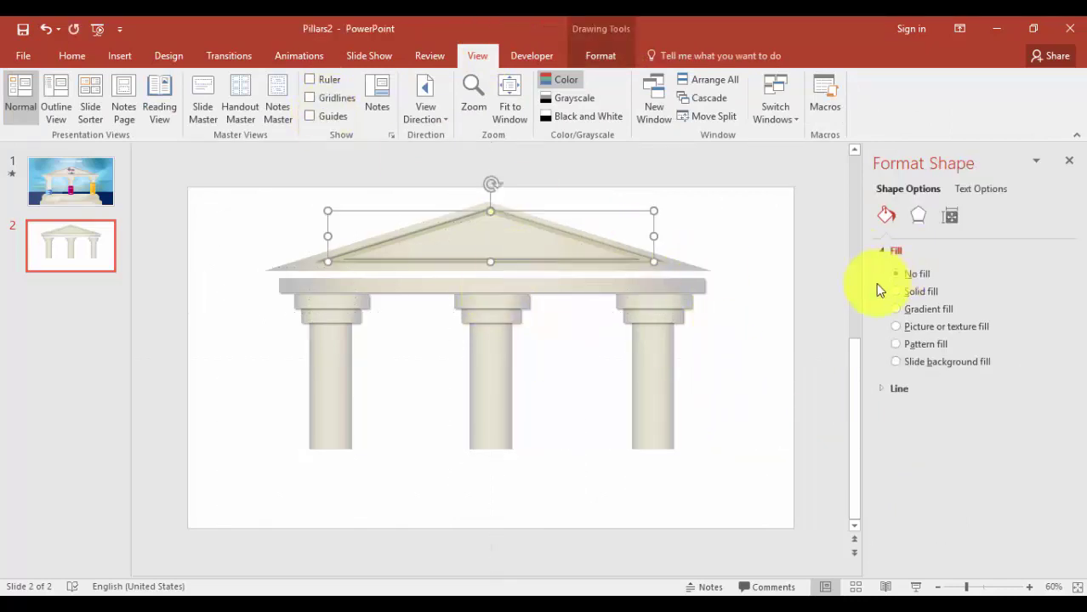
key(Down)
key(Down)
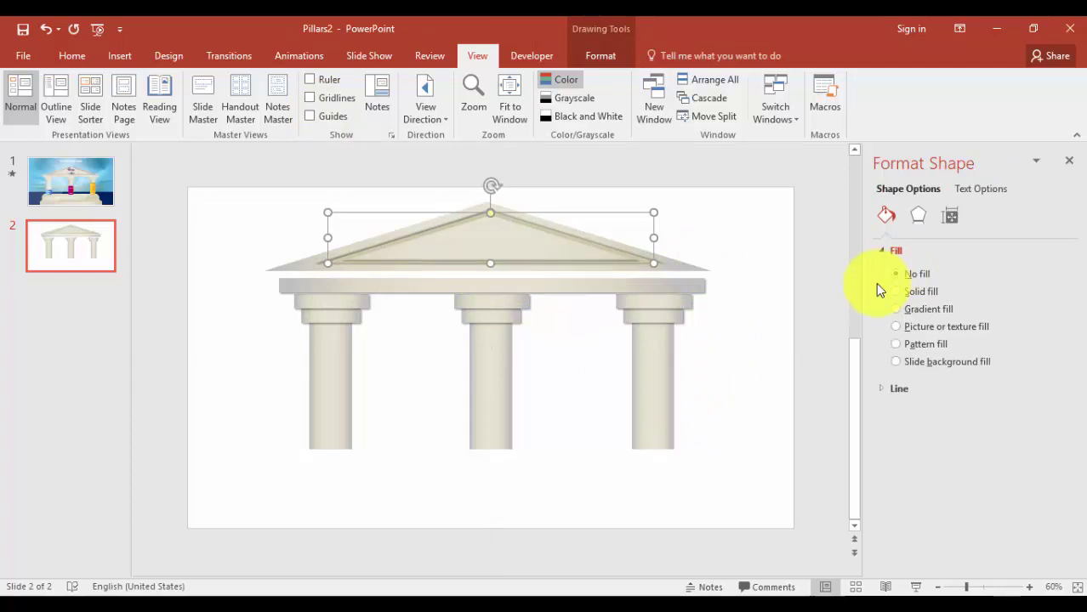
click(784, 419)
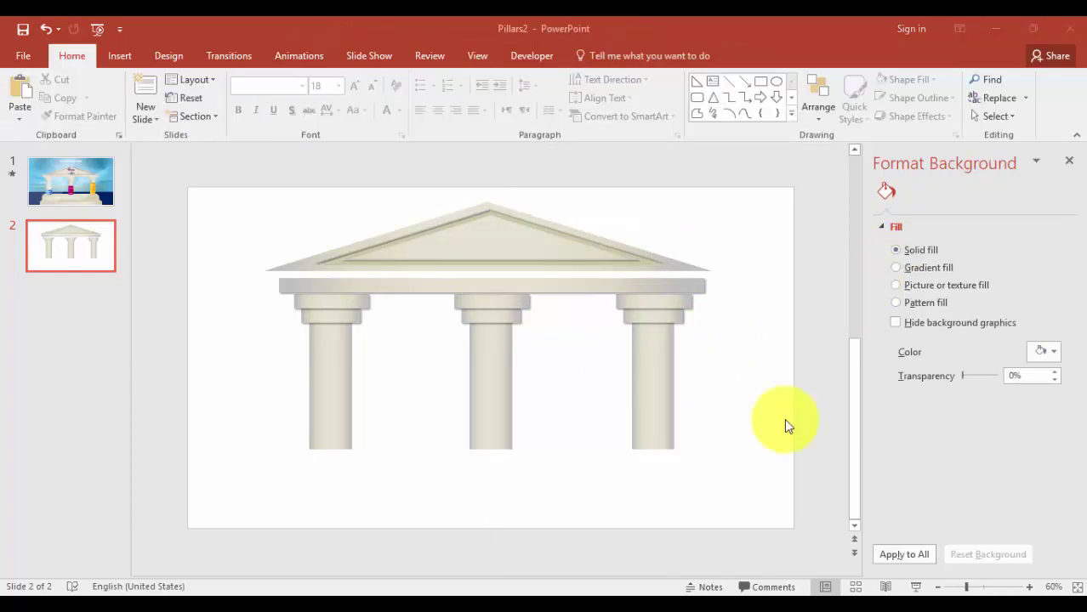
- Draw a rectangle about 10.7" wide and 0.69" high along the slide's bottom edge as the temple's base
click(119, 56)
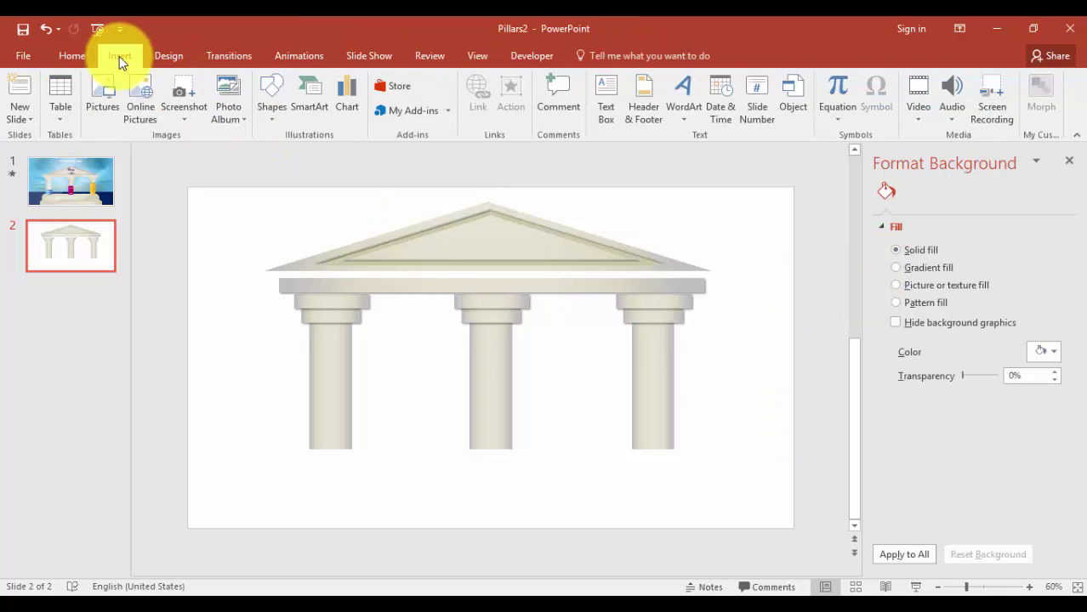
click(272, 122)
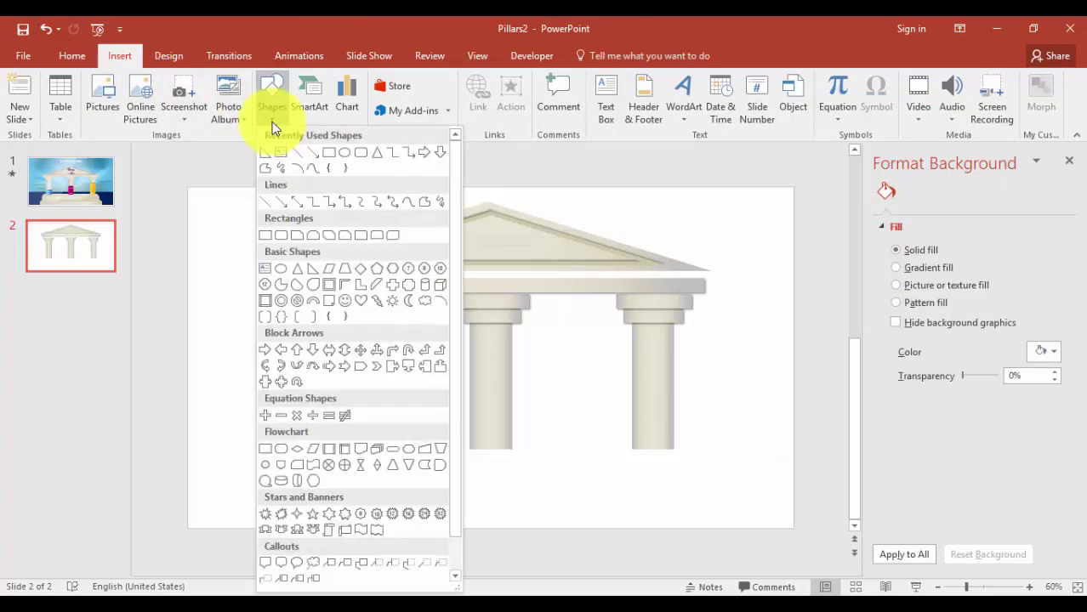
click(266, 241)
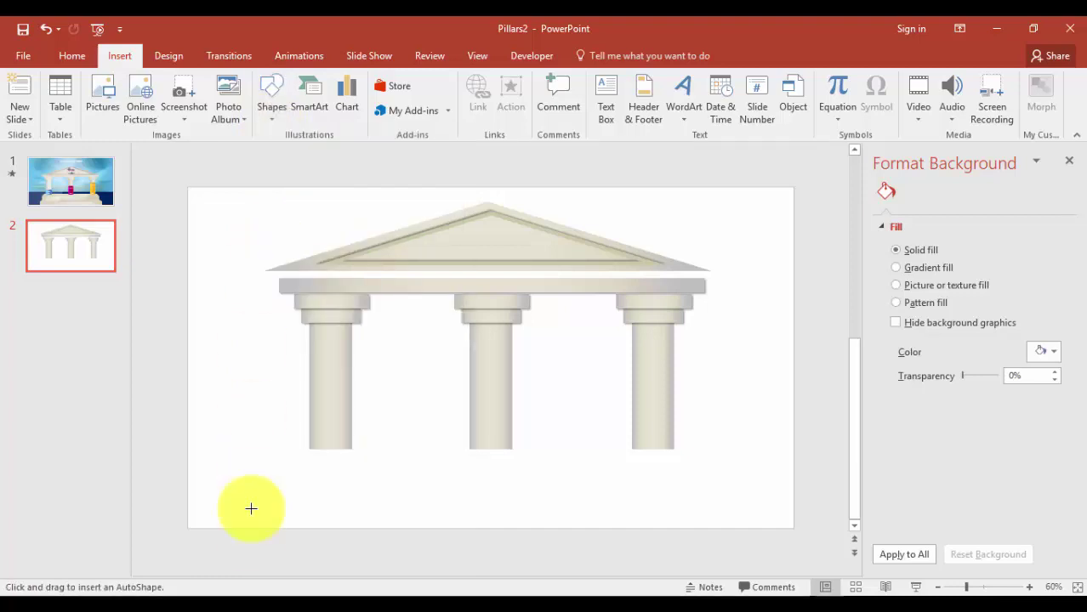
drag(255, 497, 740, 535)
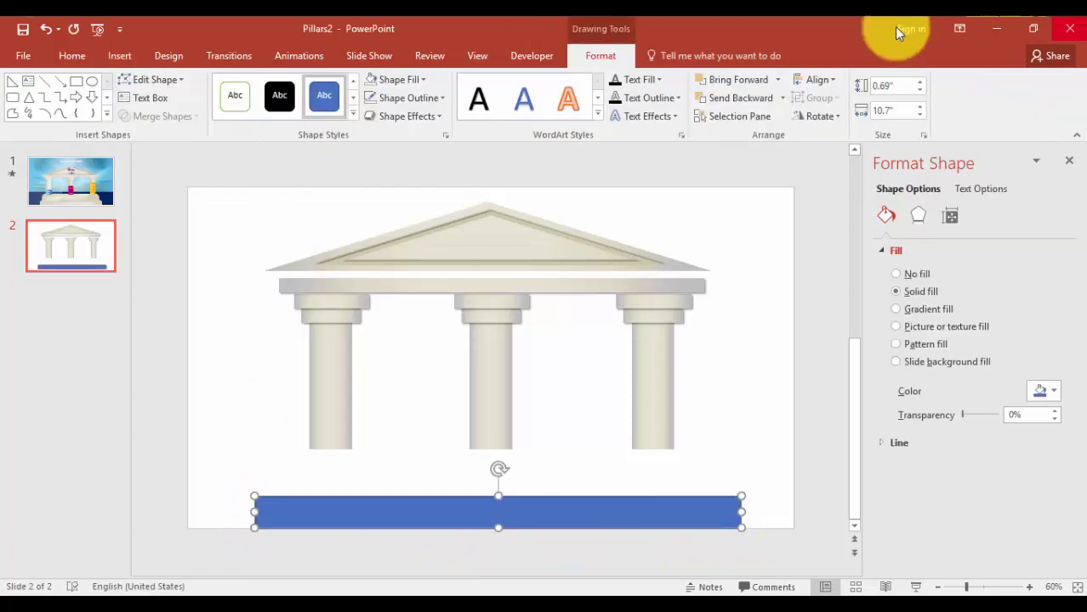
- Remove the base rectangle's outline and give it the beige linear gradient fill at 90°
click(413, 98)
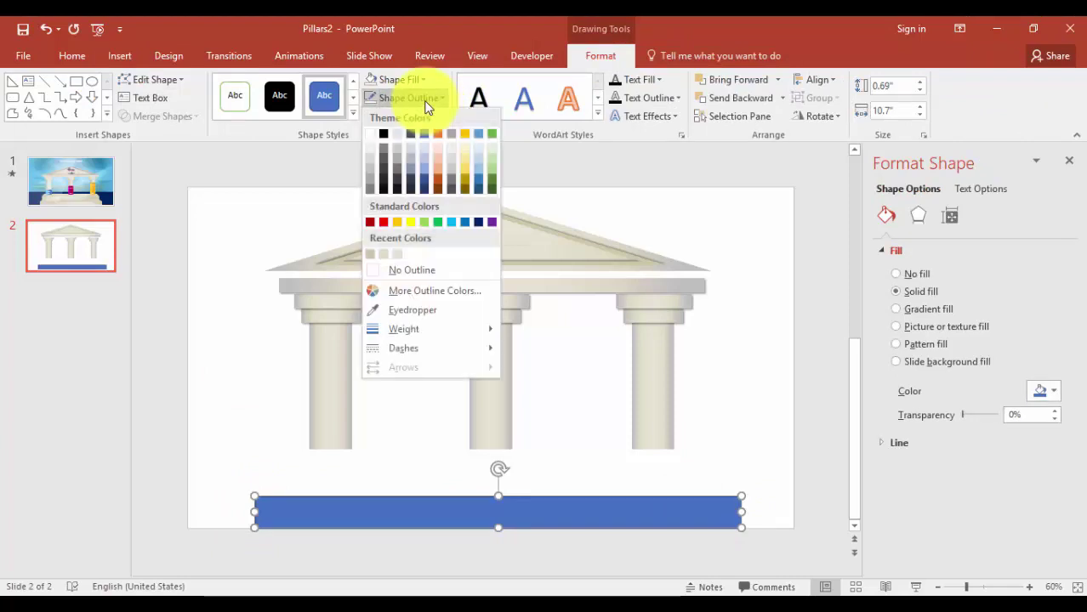
click(431, 268)
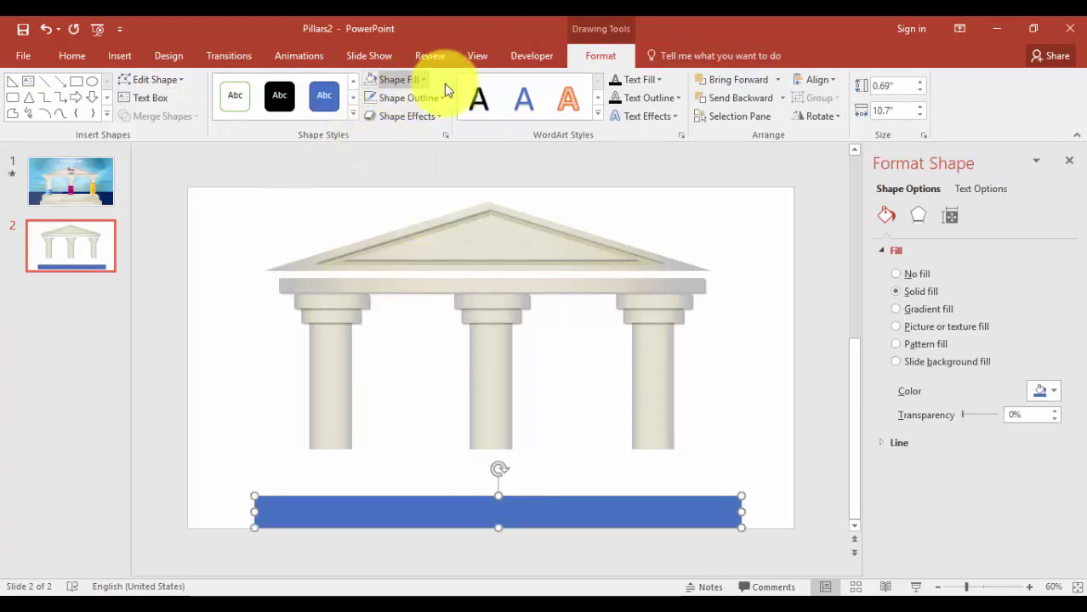
click(931, 310)
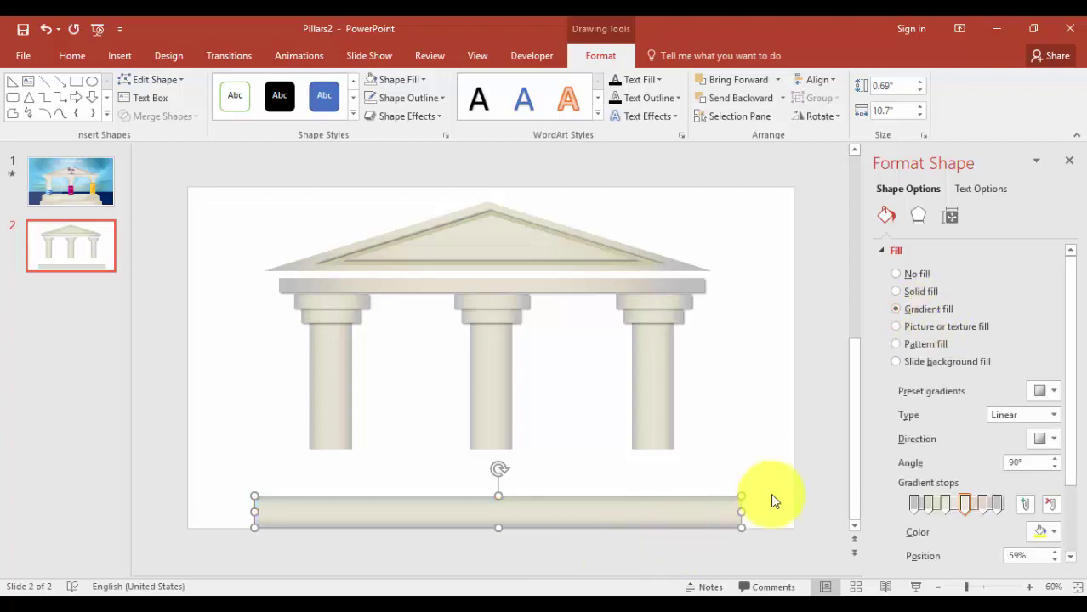
click(693, 474)
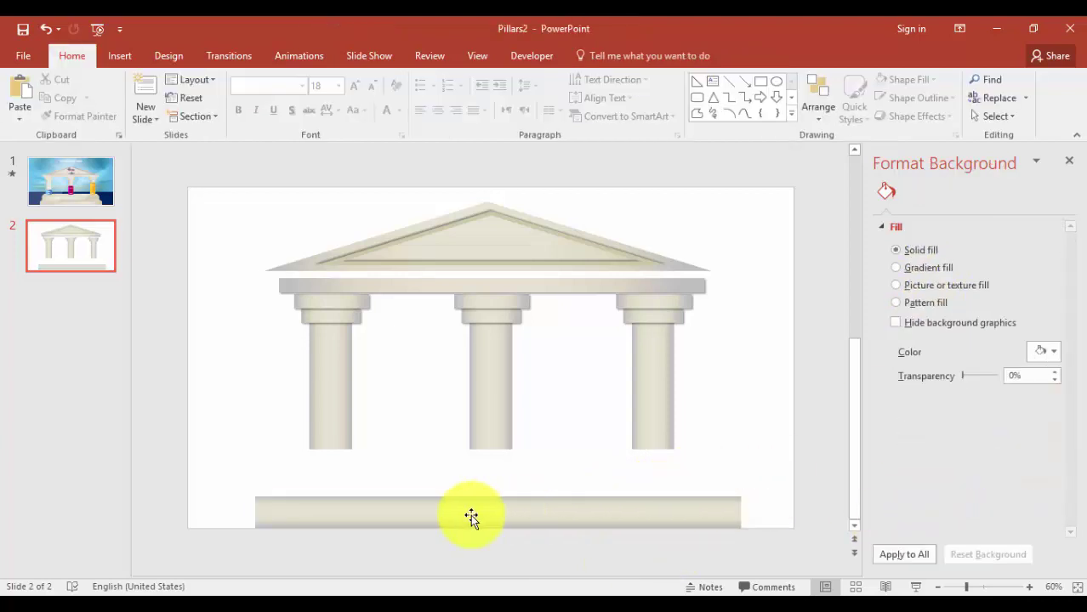
- Duplicate the base rectangle directly above the original, just below the pillars, as a second step
click(473, 515)
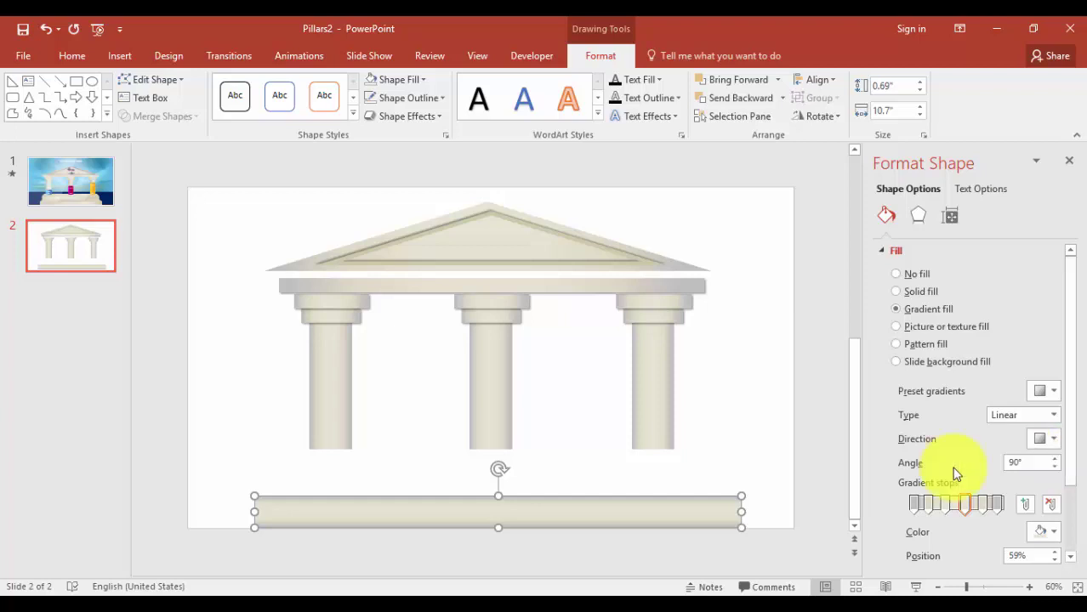
drag(451, 500, 469, 470)
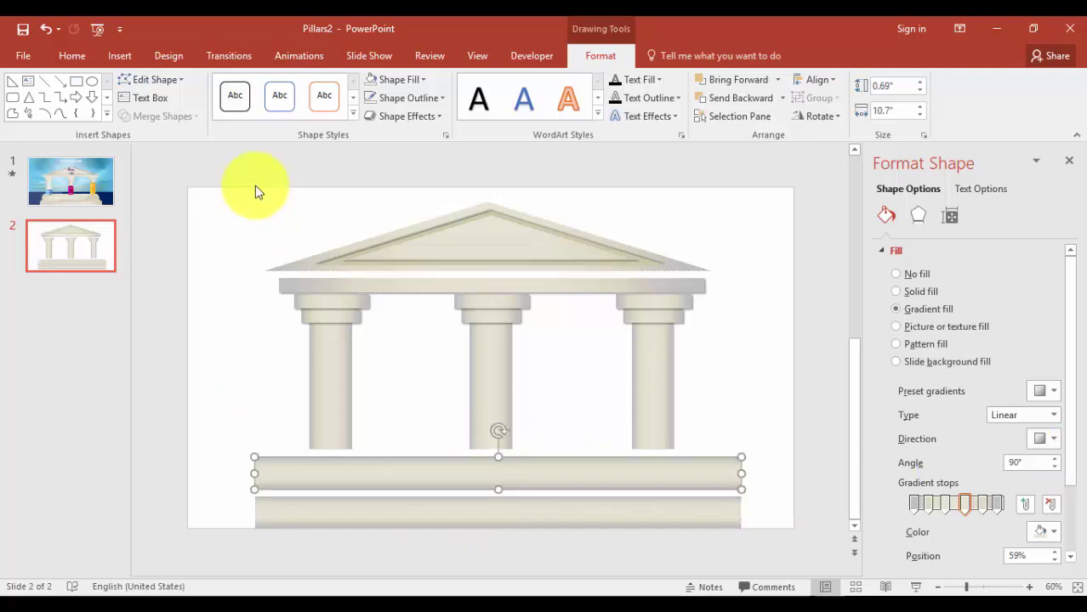
- Draw a right triangle about 0.95" wide and 1.43" high beside the leftmost pillar and rotate it until its longest side is nearly vertical
click(120, 55)
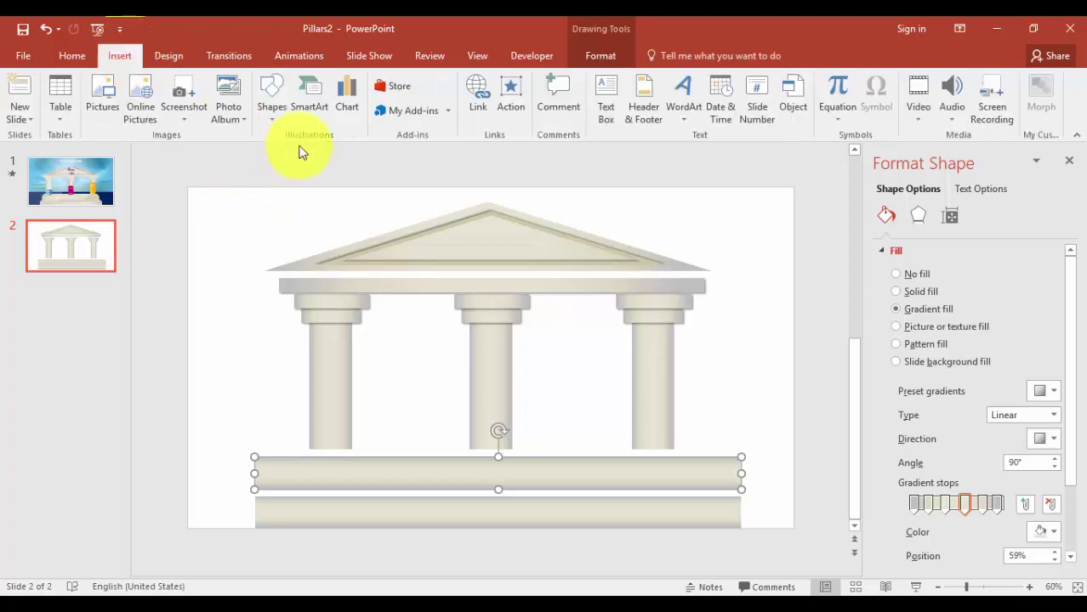
click(277, 117)
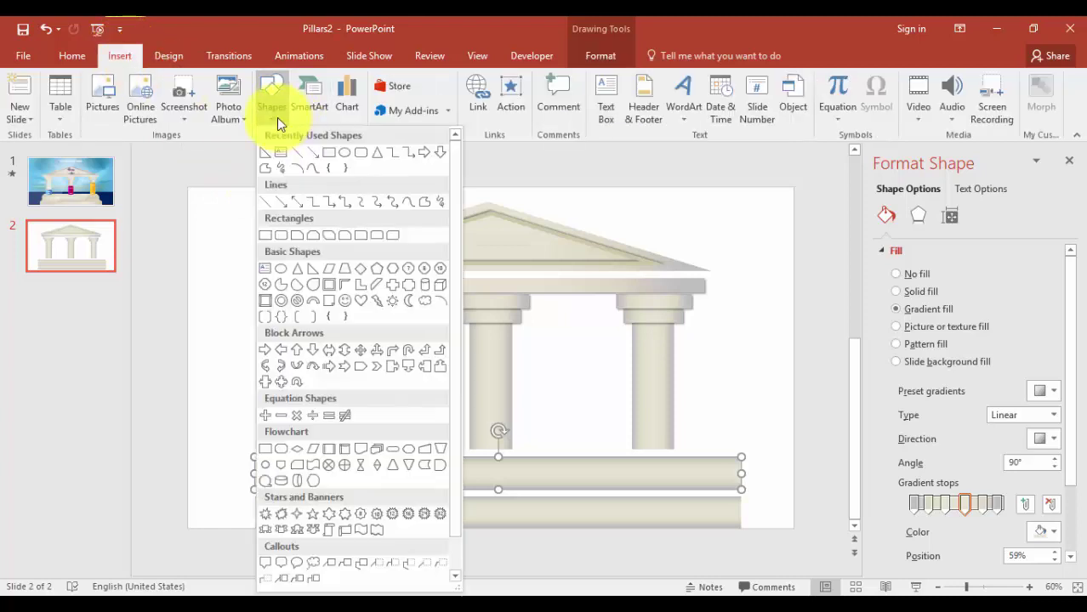
click(314, 278)
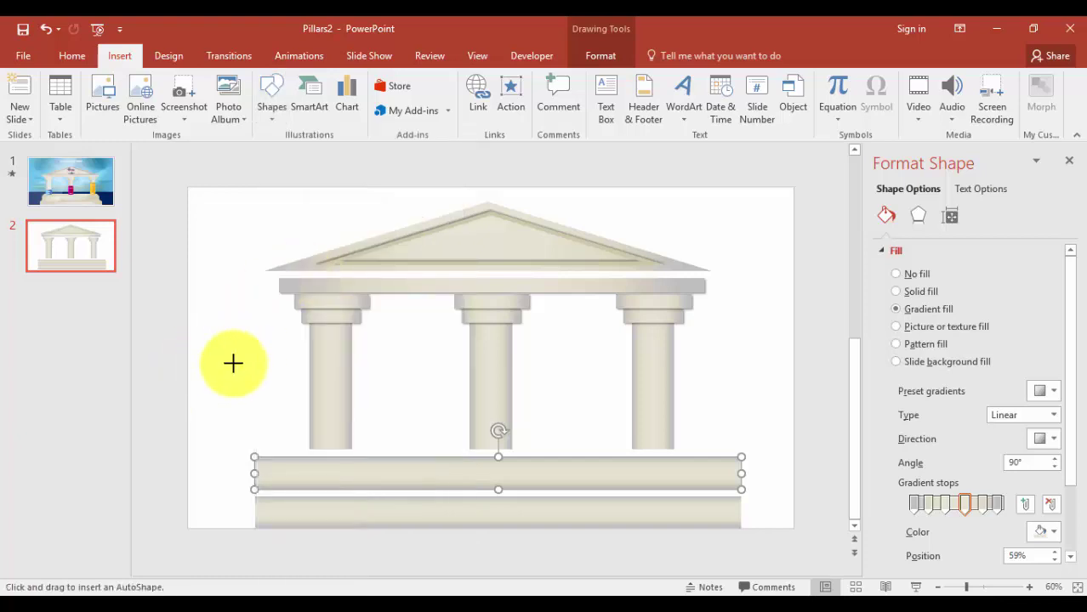
drag(235, 349, 279, 414)
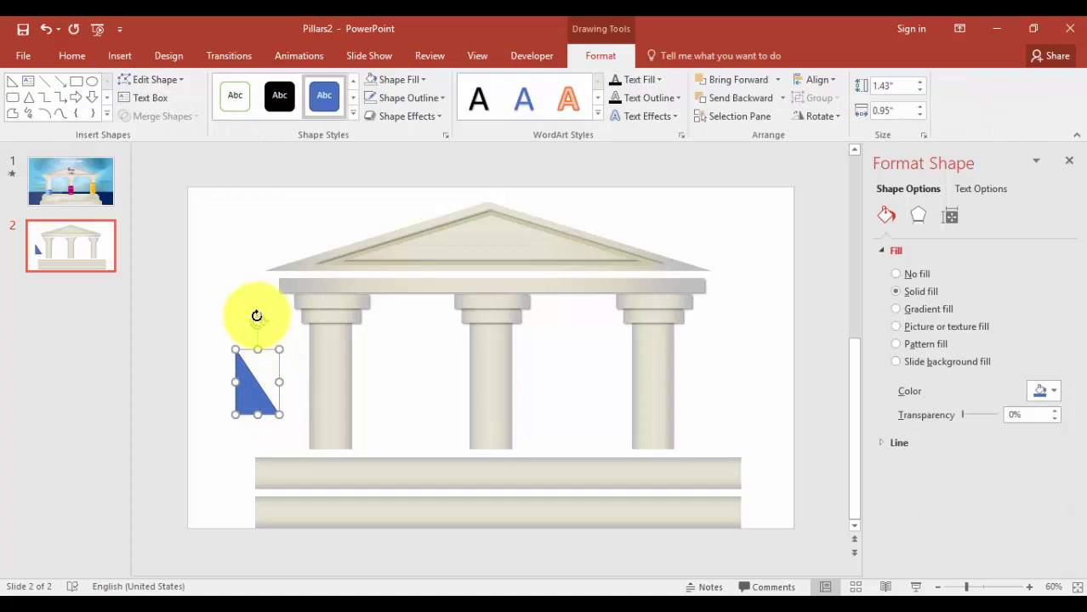
drag(258, 318, 156, 383)
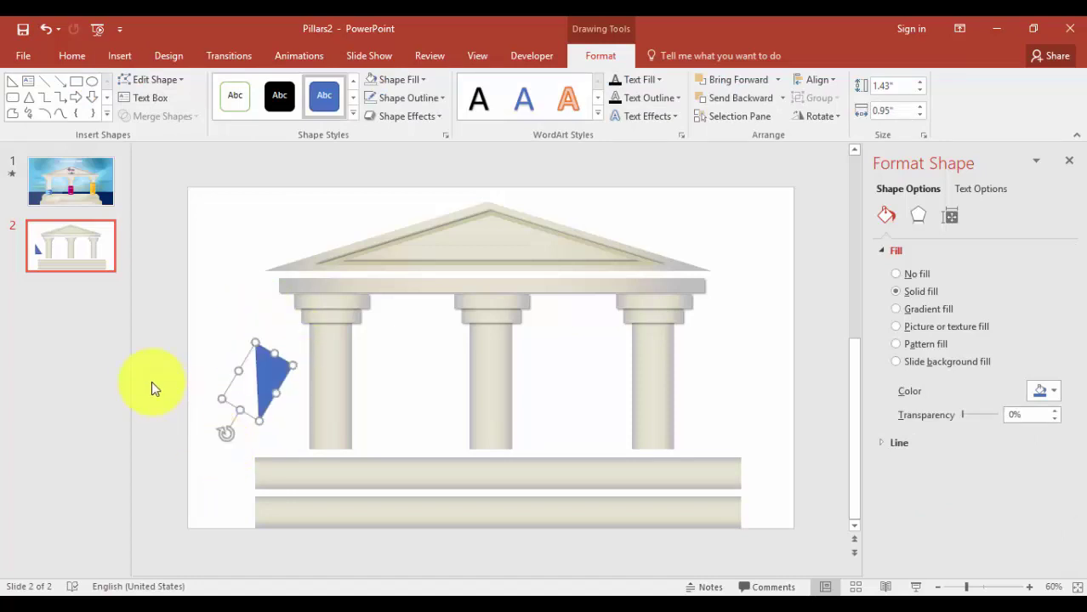
click(151, 381)
click(272, 378)
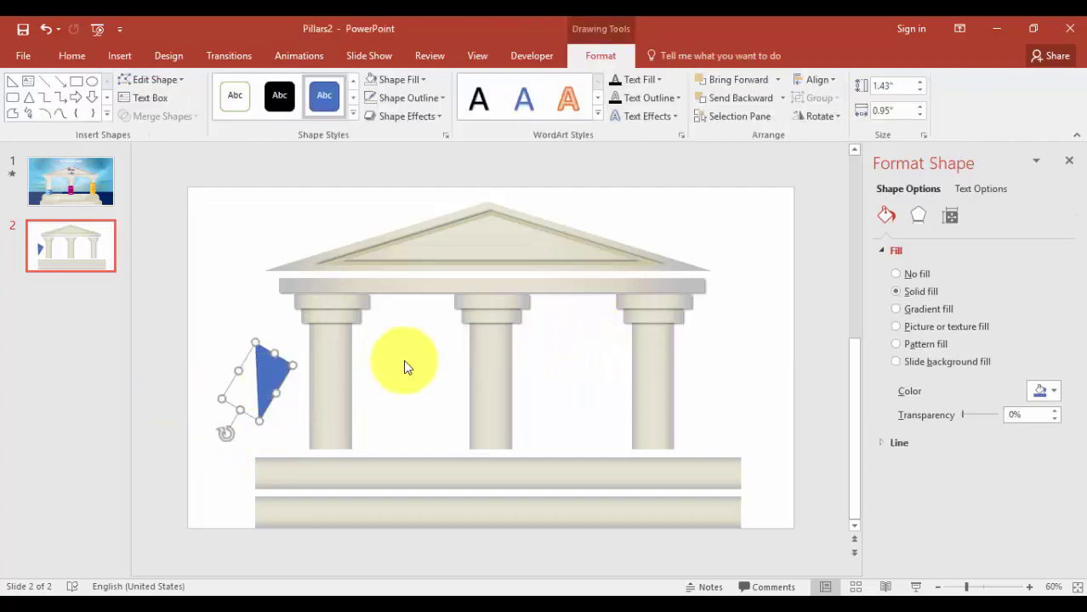
- Duplicate the blue right triangle beyond the slide's left edge and position the original over the upper base step's left end
drag(287, 384, 188, 340)
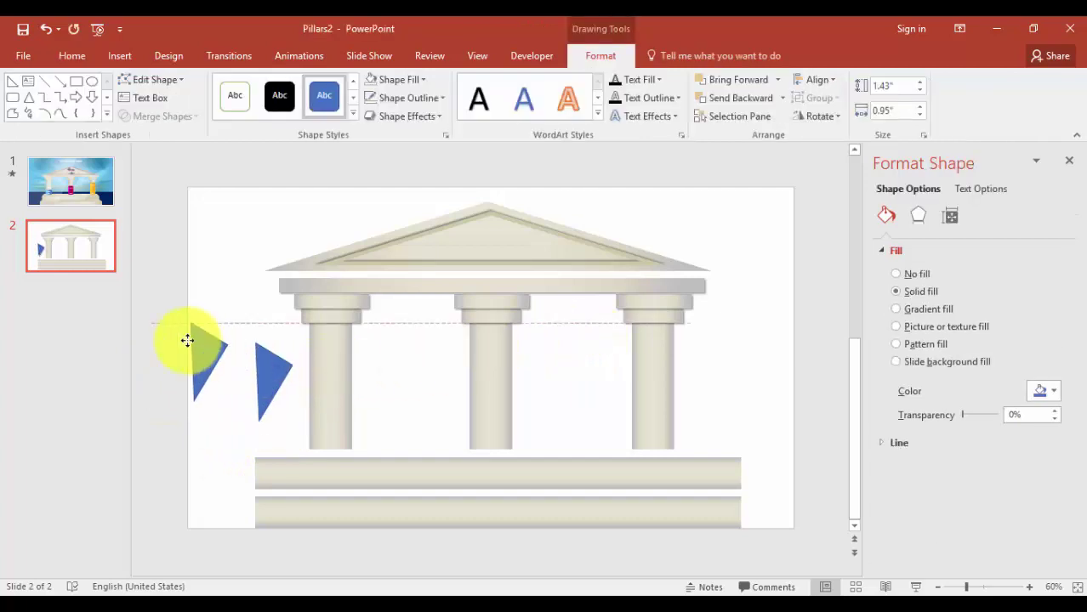
click(279, 378)
drag(273, 371, 263, 445)
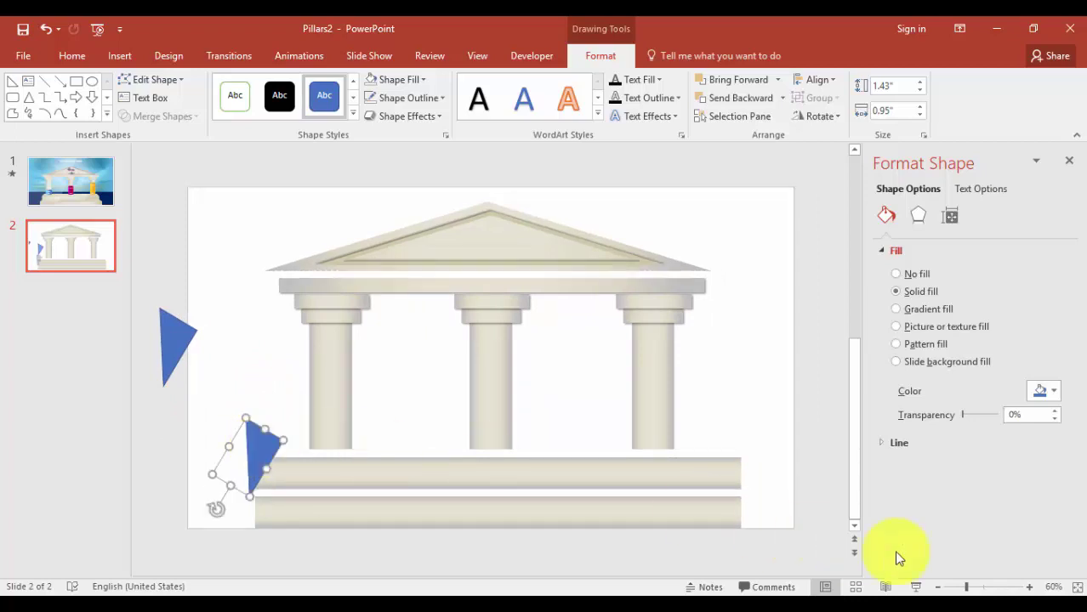
click(984, 587)
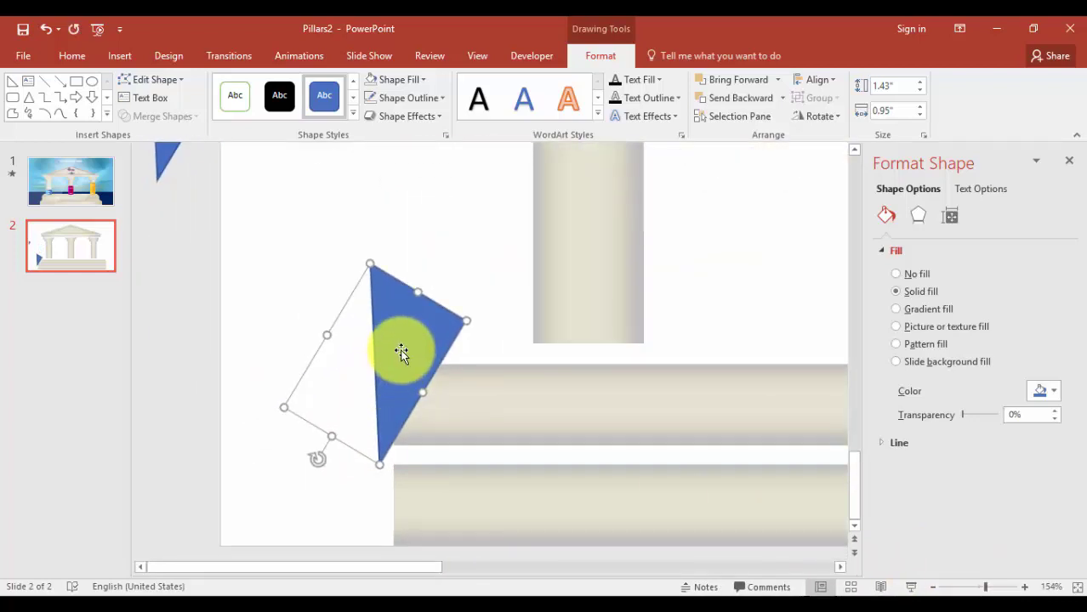
drag(401, 352, 404, 352)
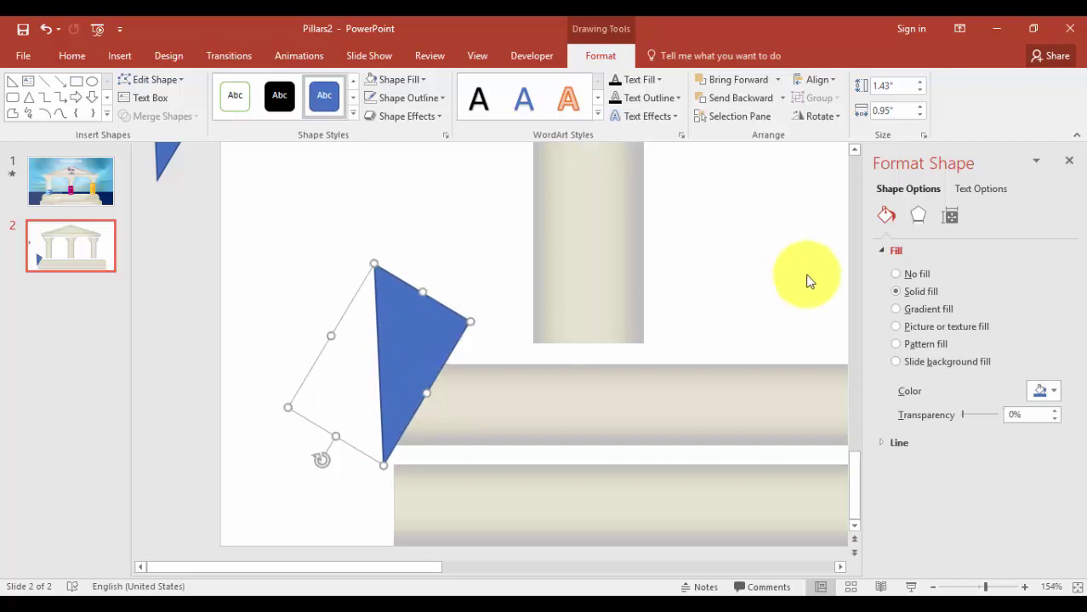
- Subtract the overlapping triangle from the upper base step to give its left end a slanted edge
click(575, 409)
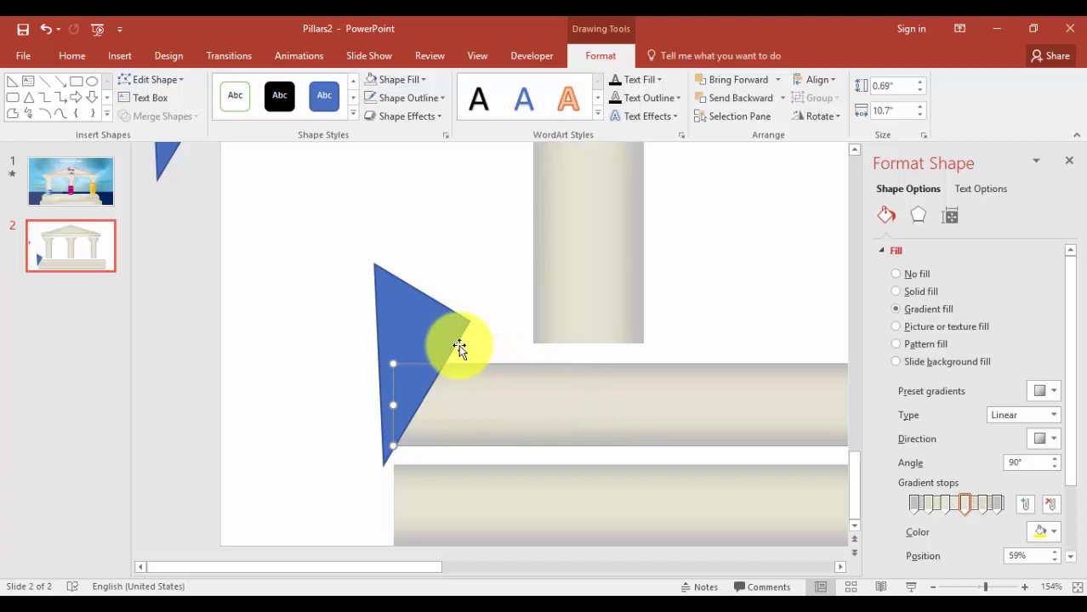
click(405, 320)
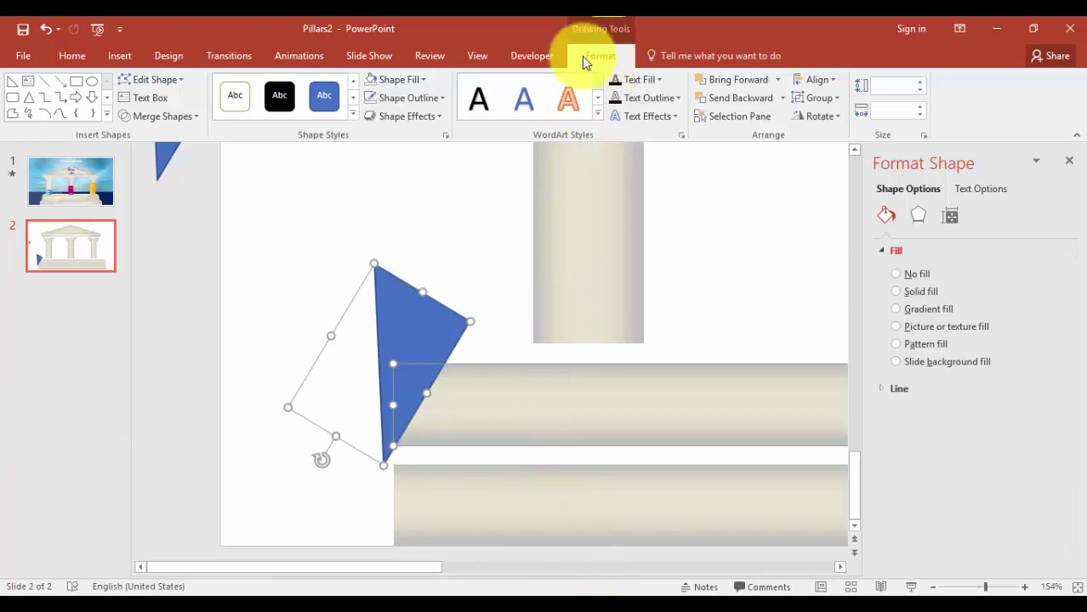
click(188, 120)
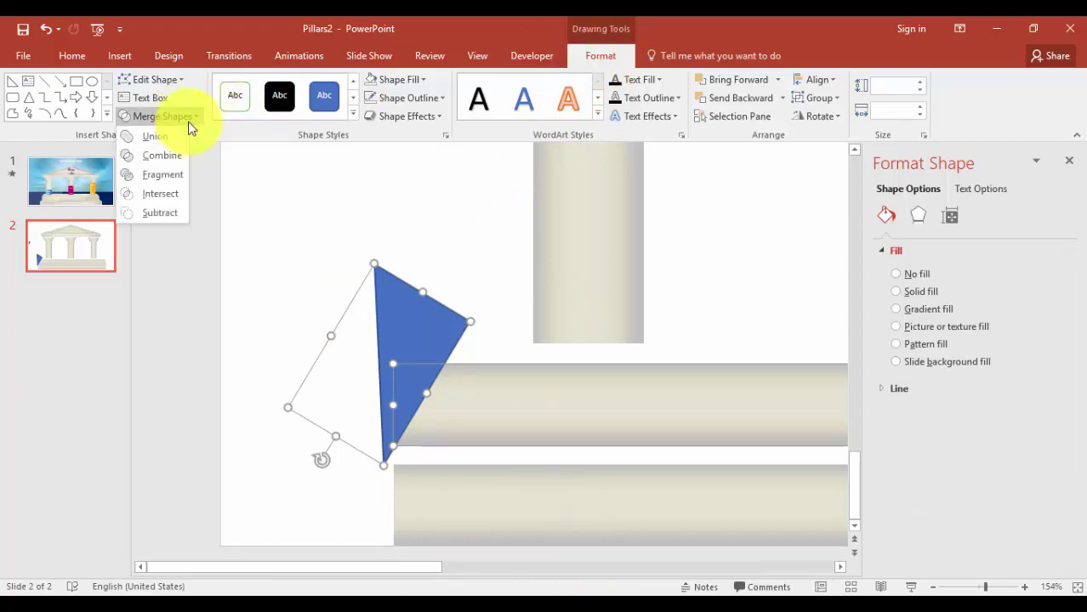
click(162, 219)
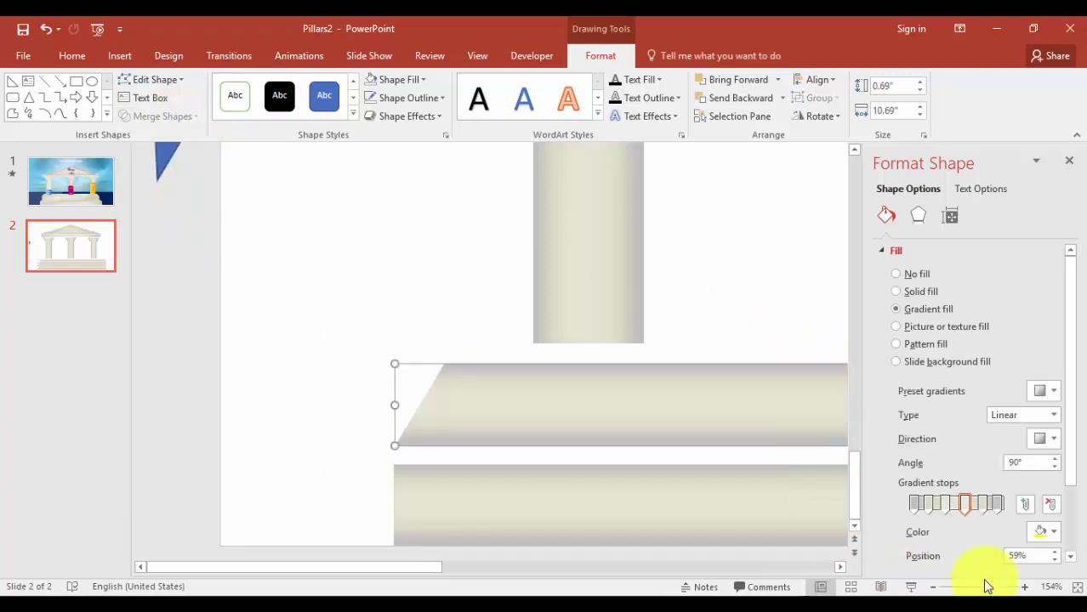
- Move the spare triangle over the upper base step's right end and rotate it to mirror the slant at the left end
scroll(934, 590, down, 4)
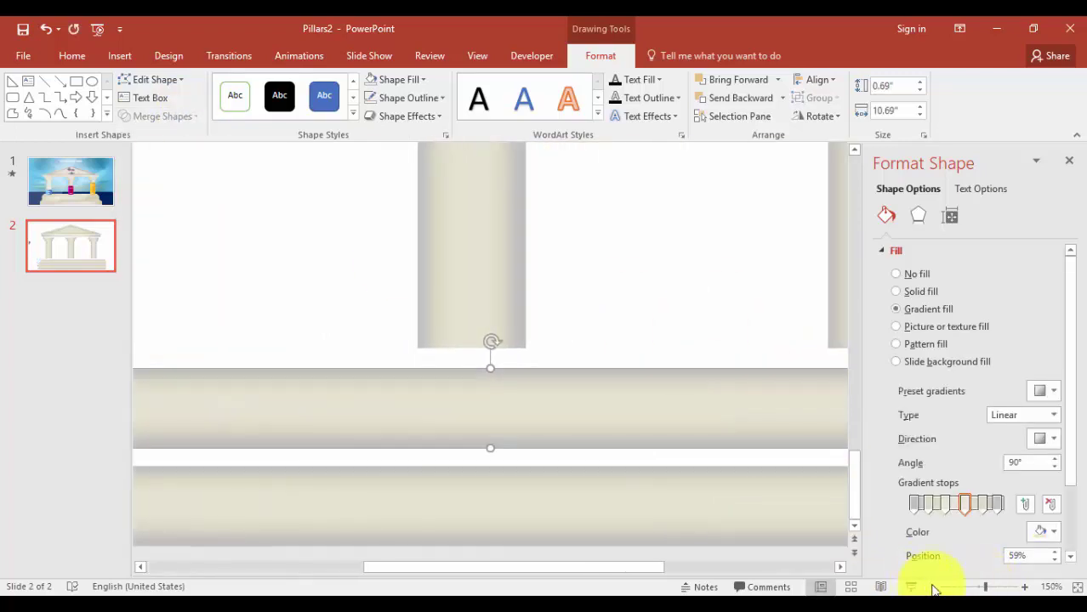
scroll(934, 590, down, 3)
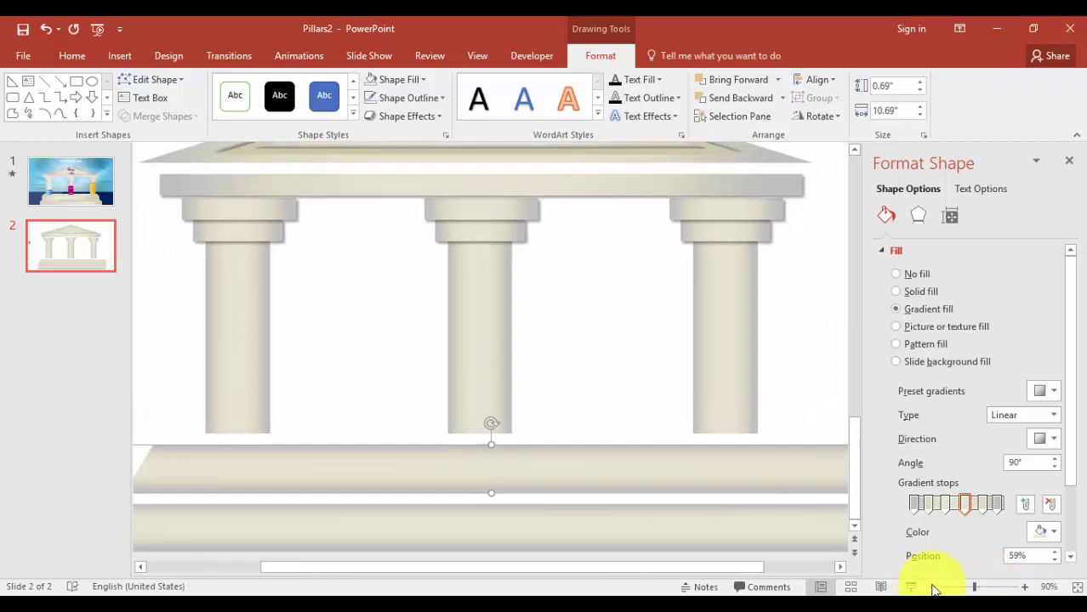
scroll(933, 590, down, 1)
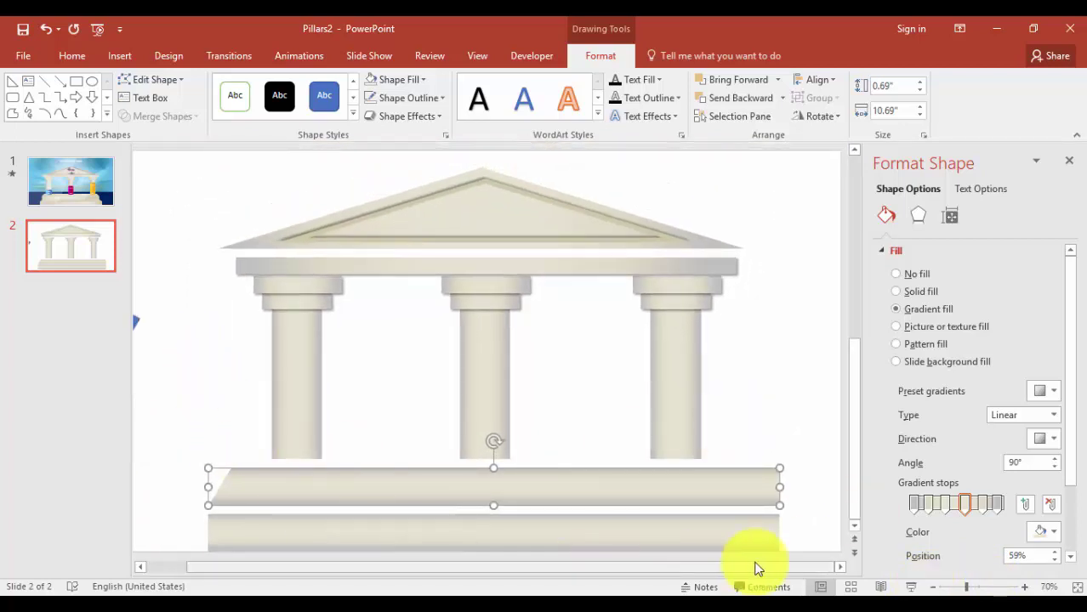
drag(762, 572, 677, 572)
click(166, 336)
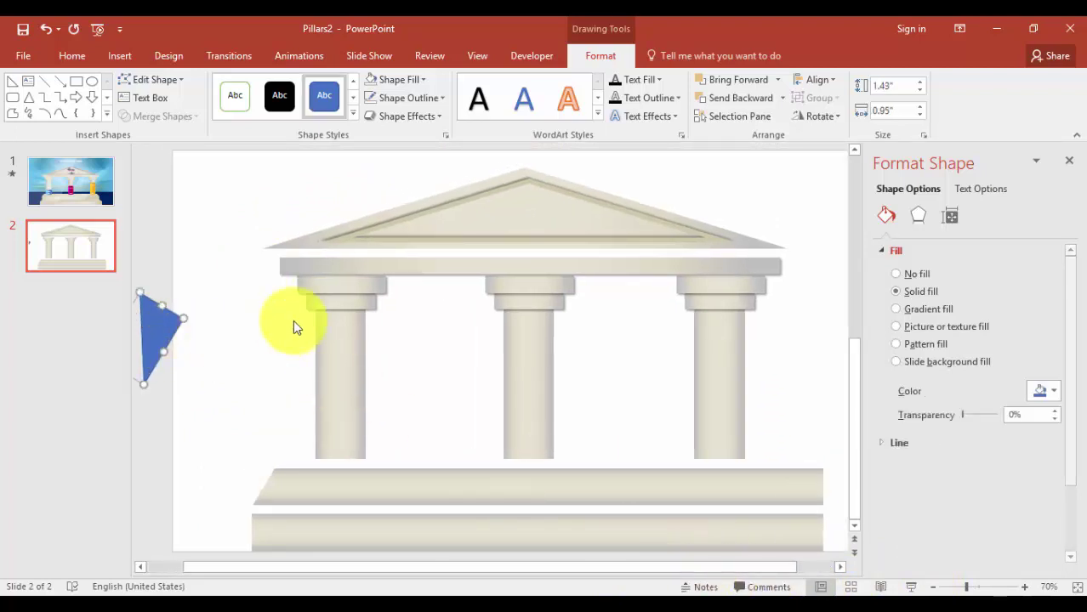
drag(157, 323, 783, 386)
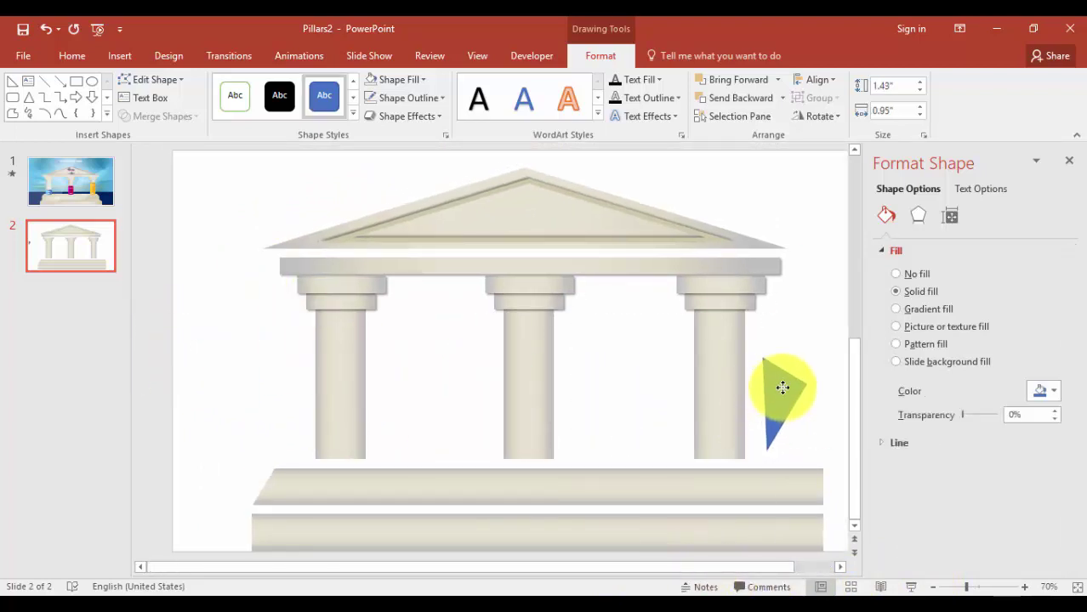
drag(745, 568, 772, 565)
drag(679, 453, 623, 316)
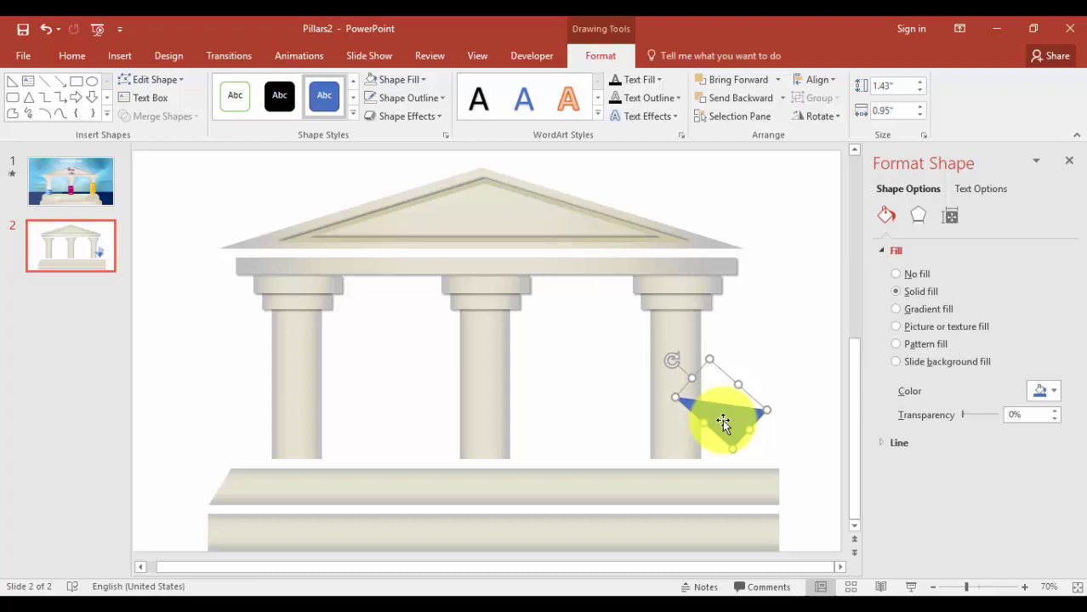
drag(674, 359, 699, 356)
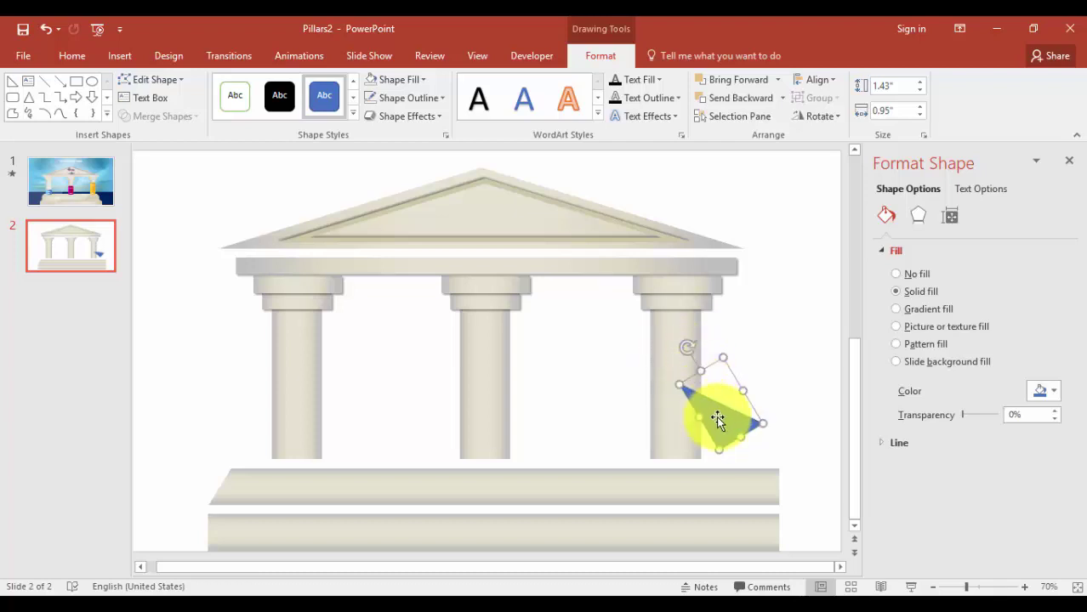
drag(717, 419, 784, 486)
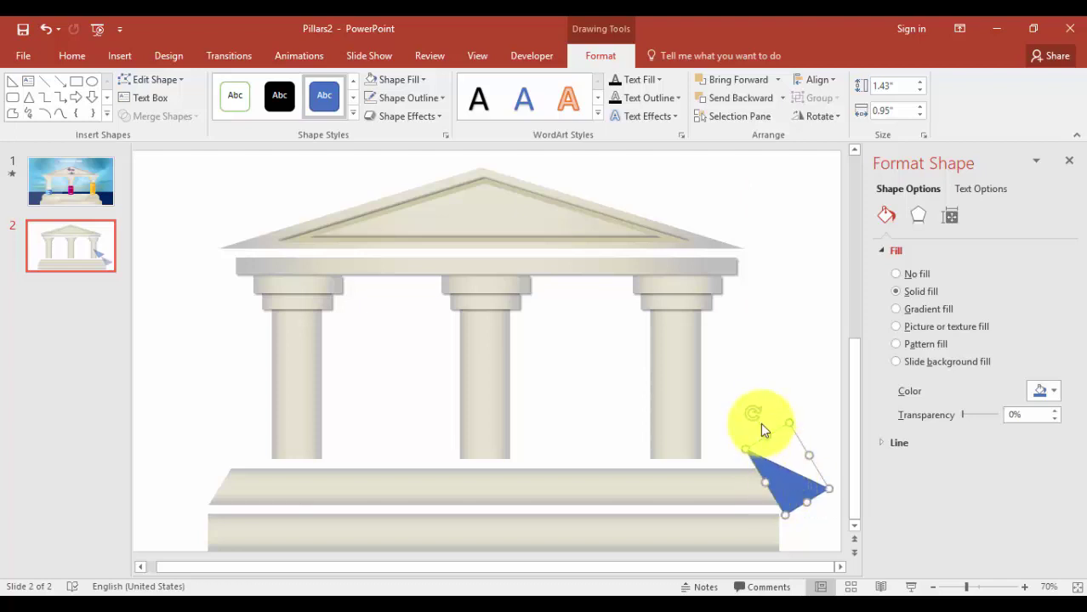
drag(757, 407, 778, 479)
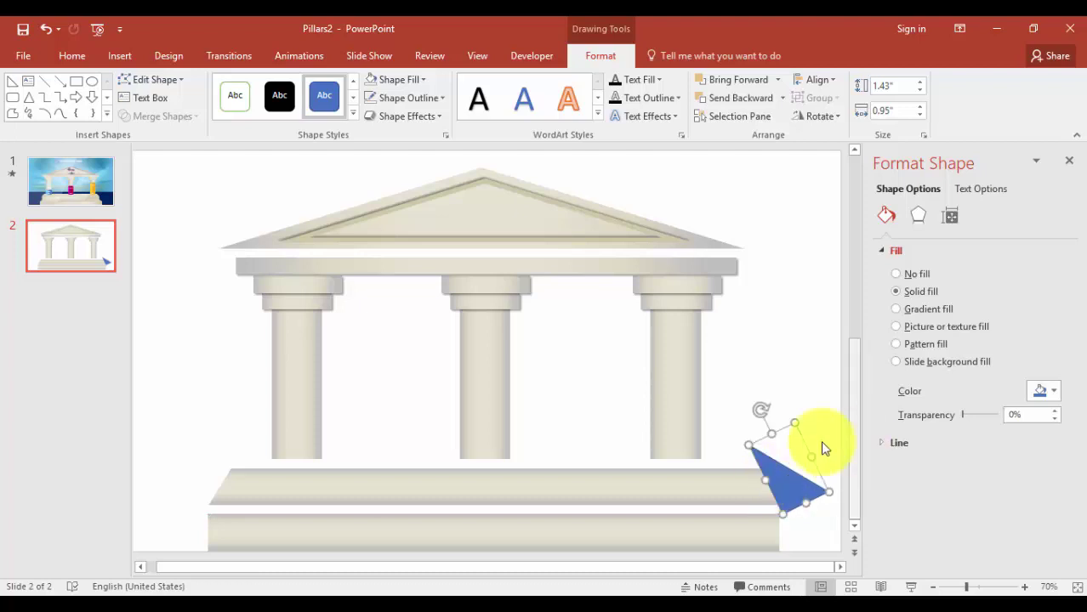
- Subtract the triangle from the upper base step's right end so the step forms a trapezoid
click(723, 485)
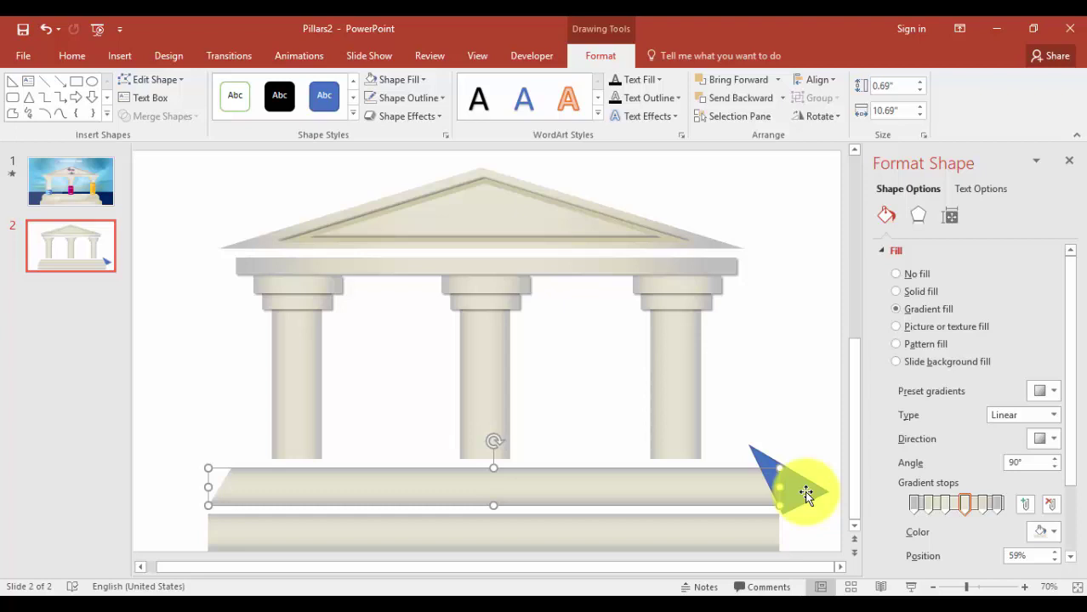
shift+click(805, 490)
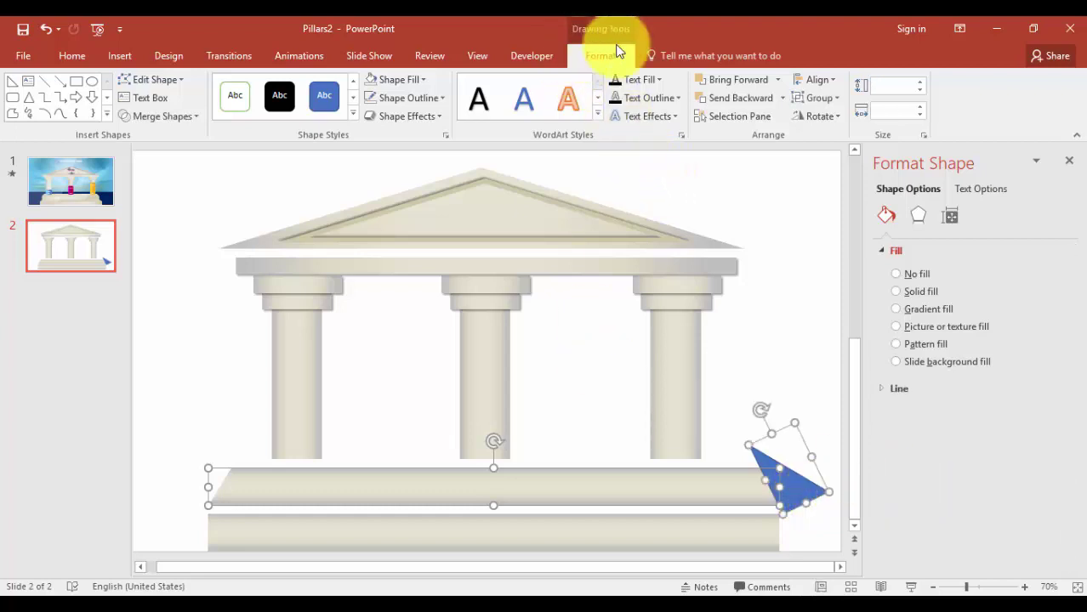
click(191, 115)
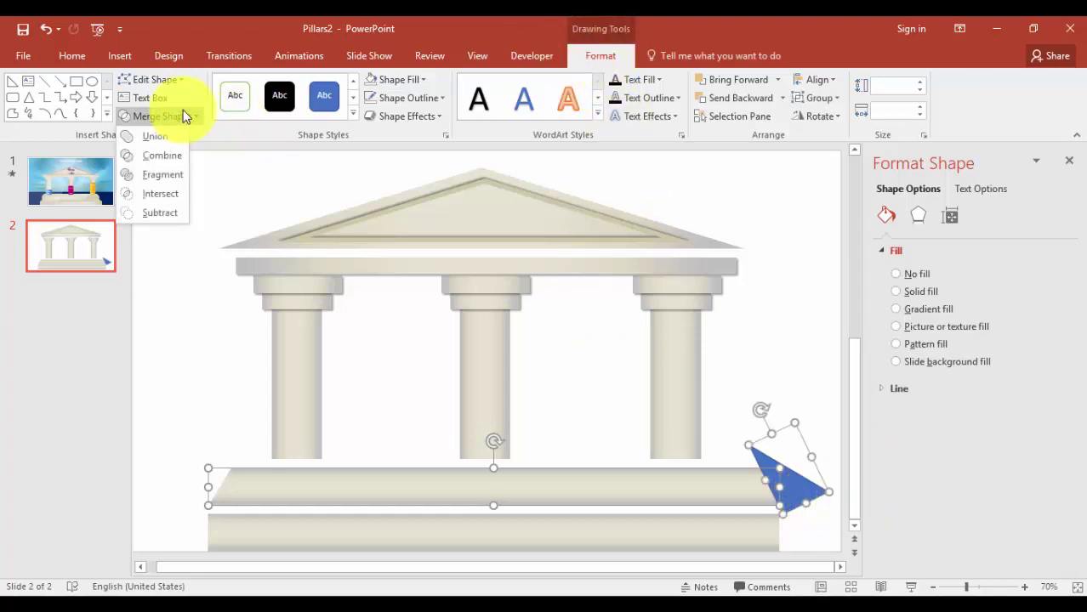
click(143, 213)
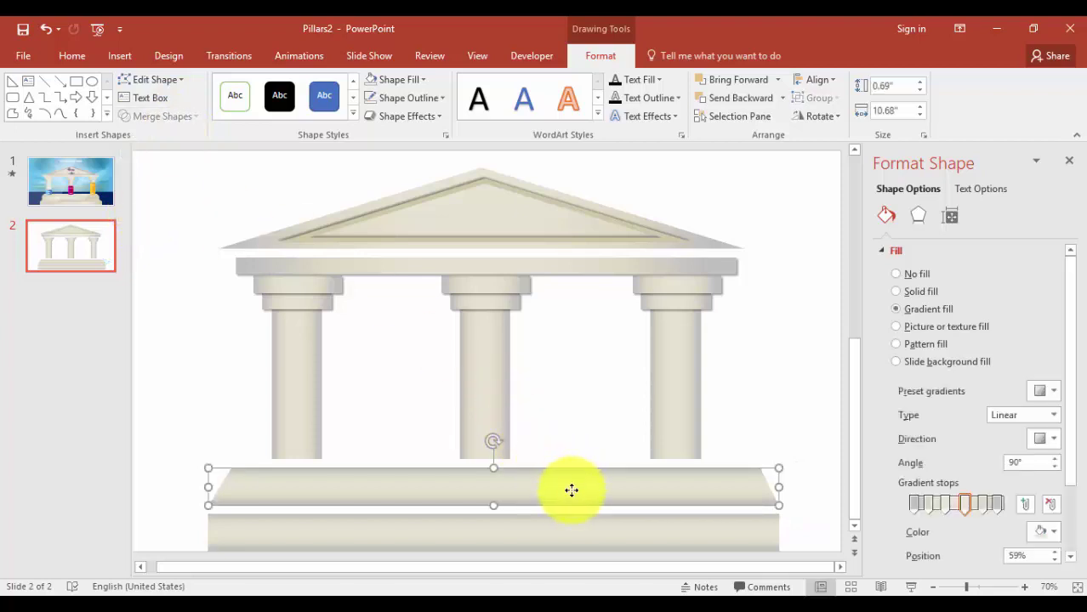
- Lower the trapezoid step until it rests directly on the bottom rectangle
drag(571, 490, 570, 497)
click(806, 451)
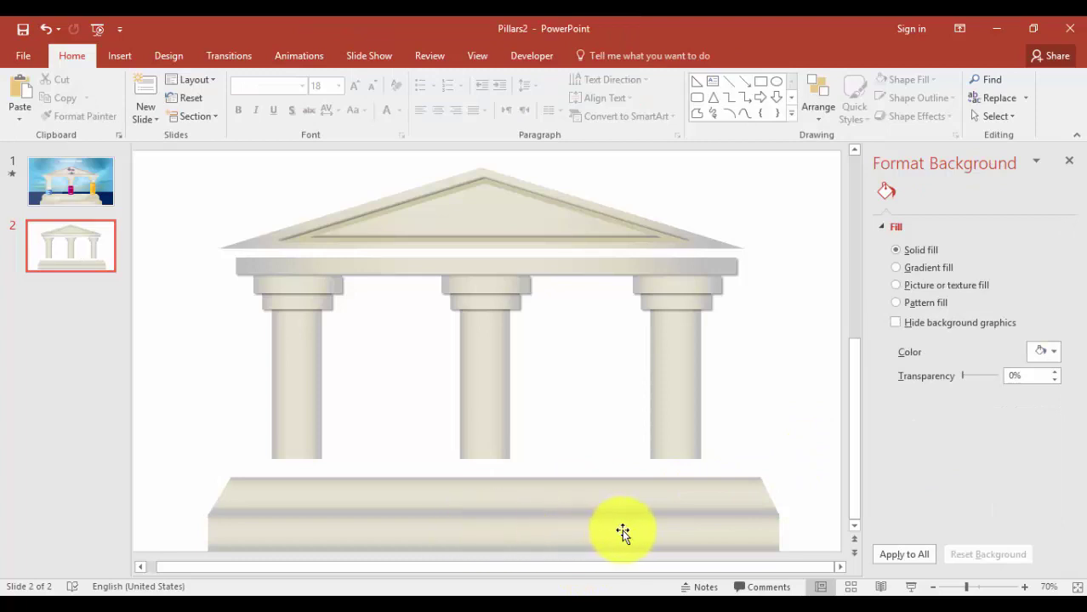
click(696, 502)
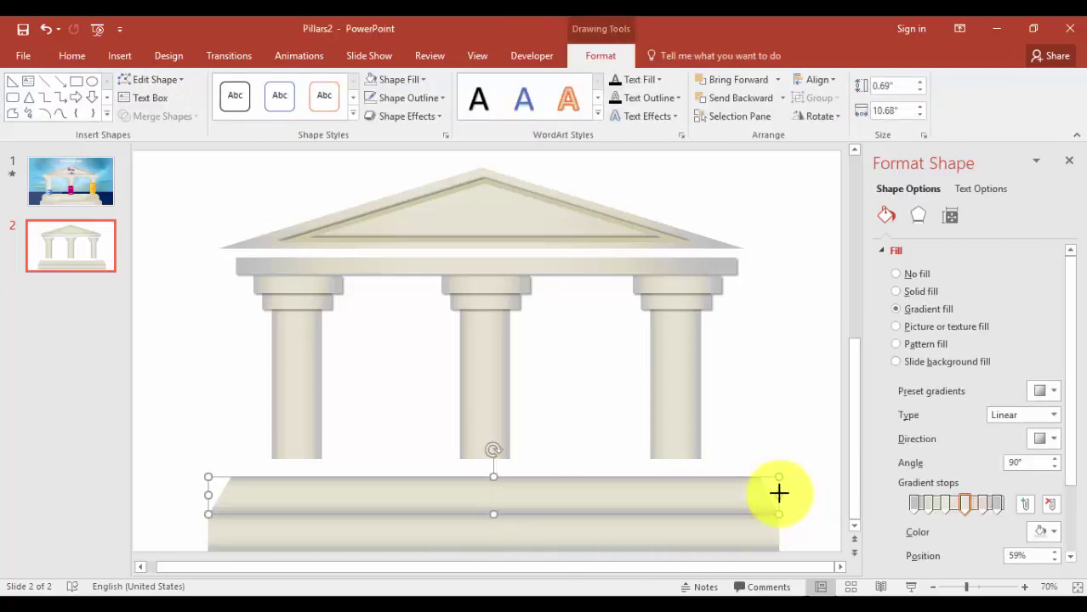
click(811, 473)
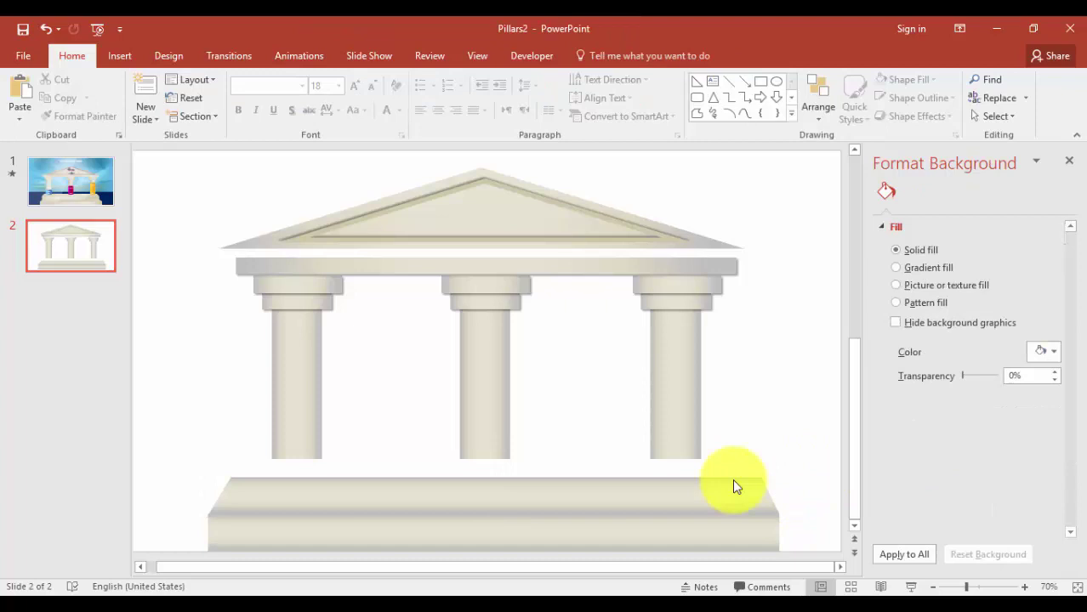
- Duplicate the base rectangle and trapezoid on top of the originals as a slightly narrower second tier beneath the pillars
click(407, 491)
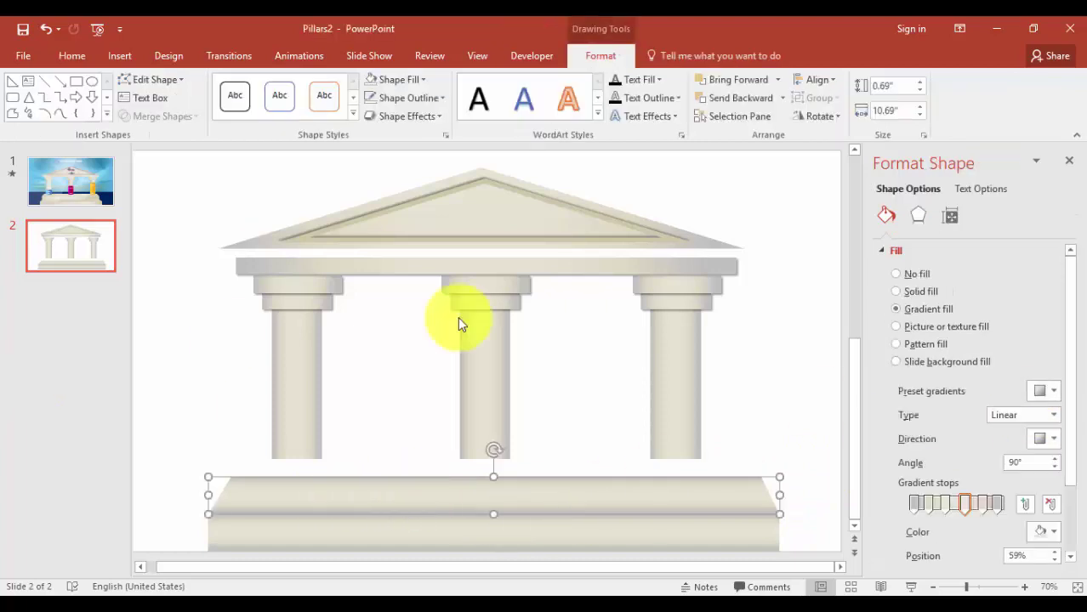
click(437, 528)
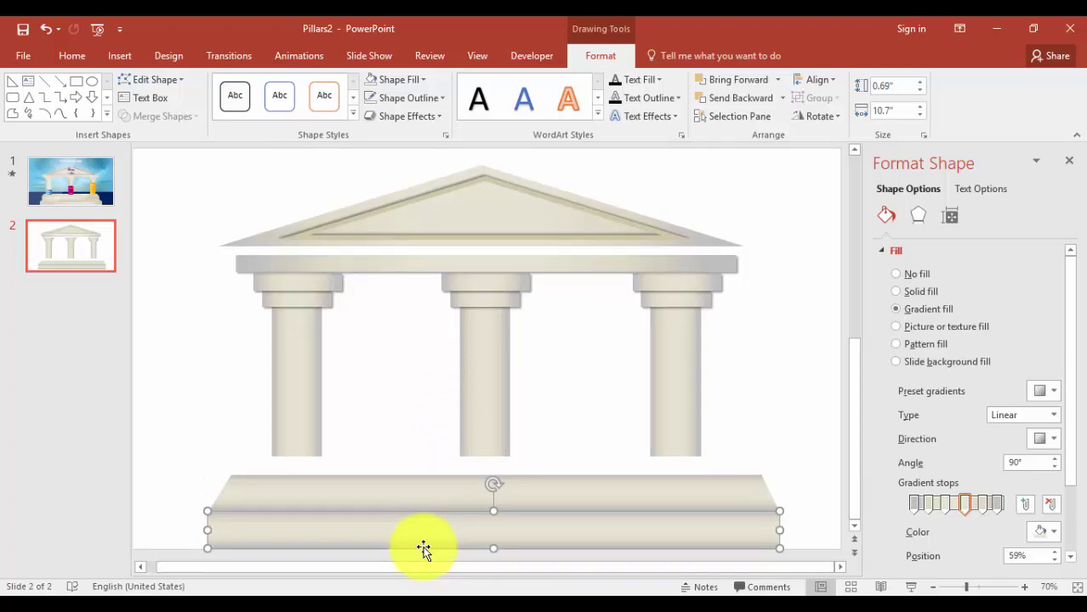
drag(483, 541, 502, 458)
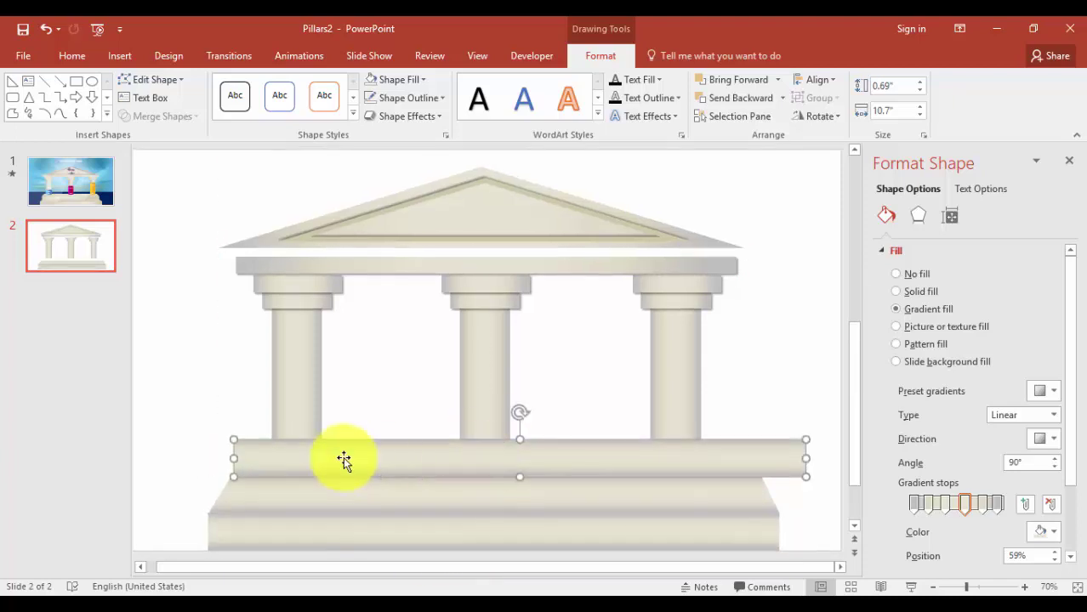
key(Delete)
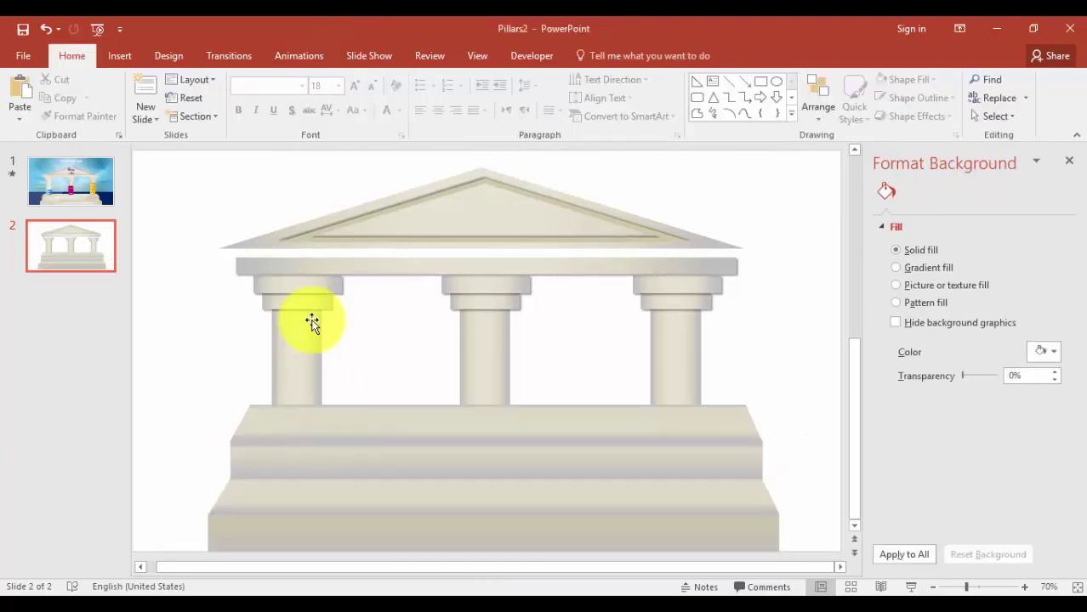
- Group the four base step shapes and reduce the group's height from its upper edge, keeping its bottom on the slide's edge
click(410, 535)
shift+click(429, 480)
shift+click(451, 442)
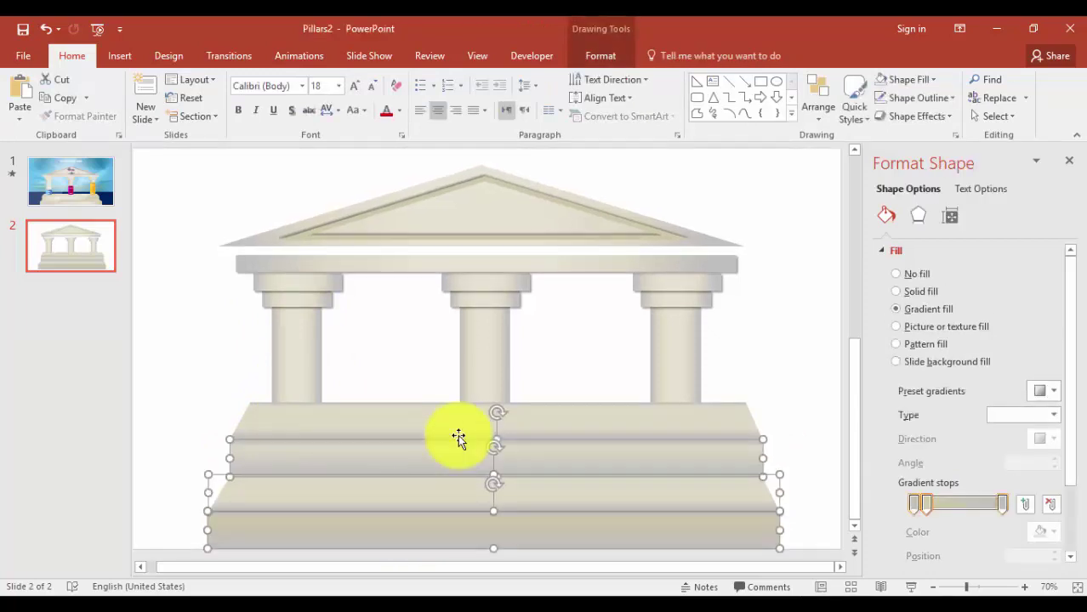
shift+click(661, 414)
right_click(661, 418)
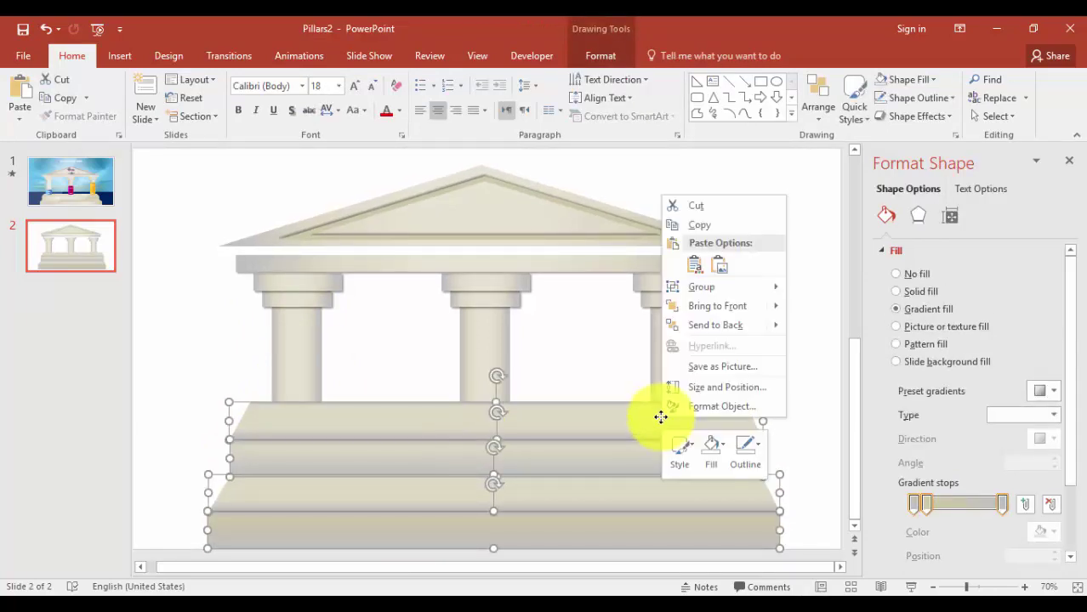
mouse_move(720, 286)
click(821, 291)
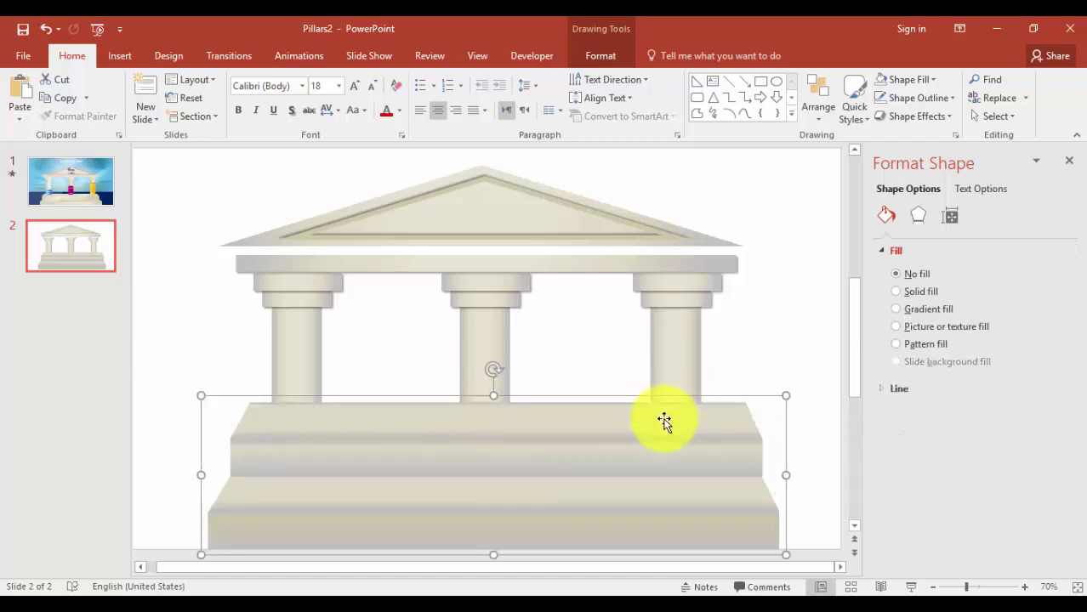
drag(489, 412, 489, 439)
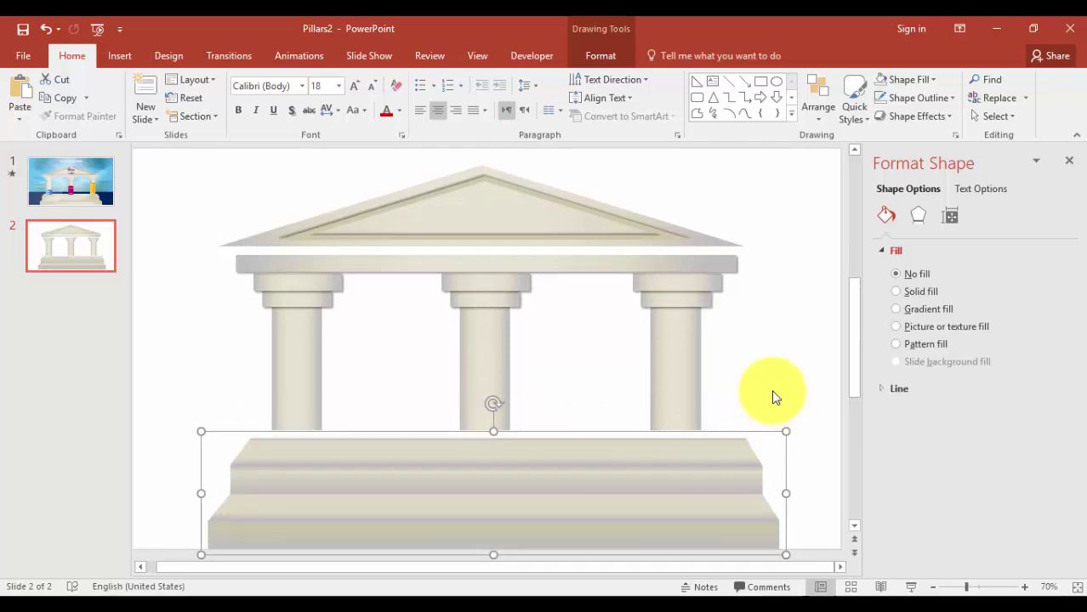
- Select the roof, beam, caps and pillars together and nudge them down onto the stepped base and slightly right
click(773, 396)
drag(189, 153, 793, 446)
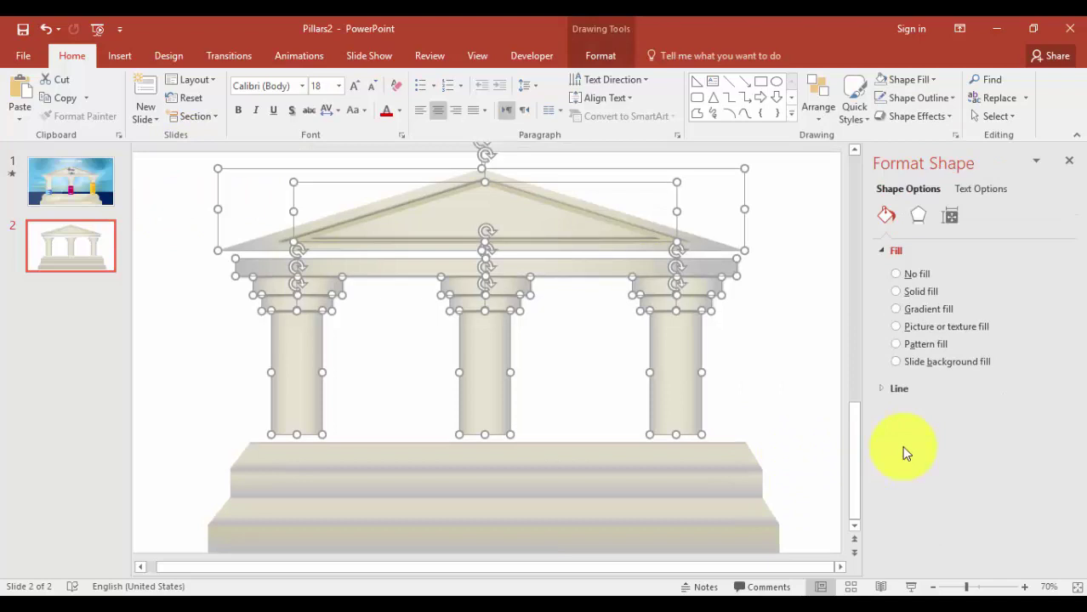
key(Down)
key(Down)
key(Down)
key(Down)
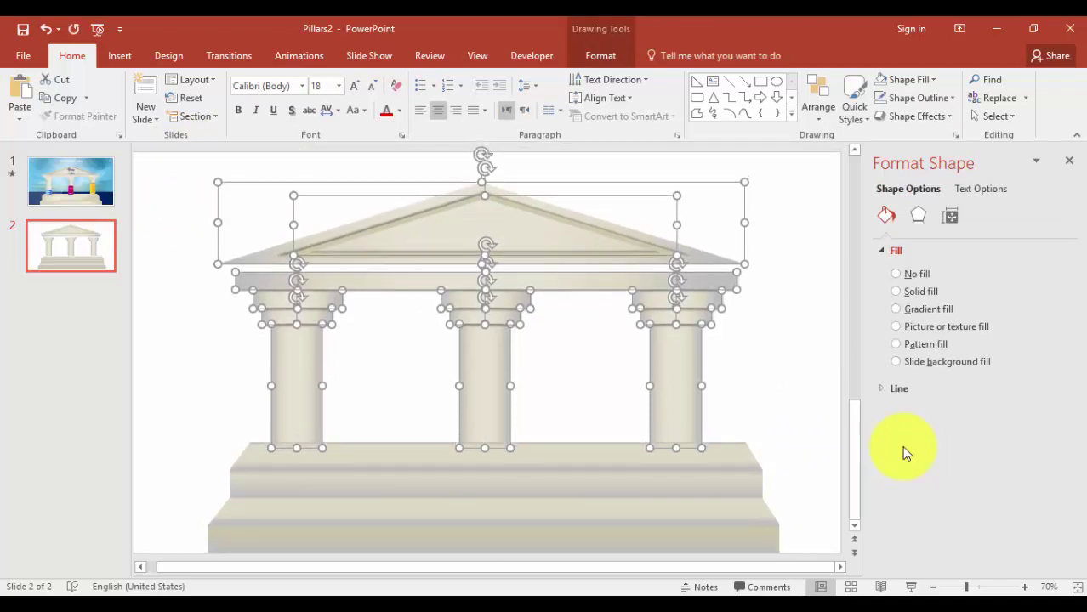
key(Down)
key(Right)
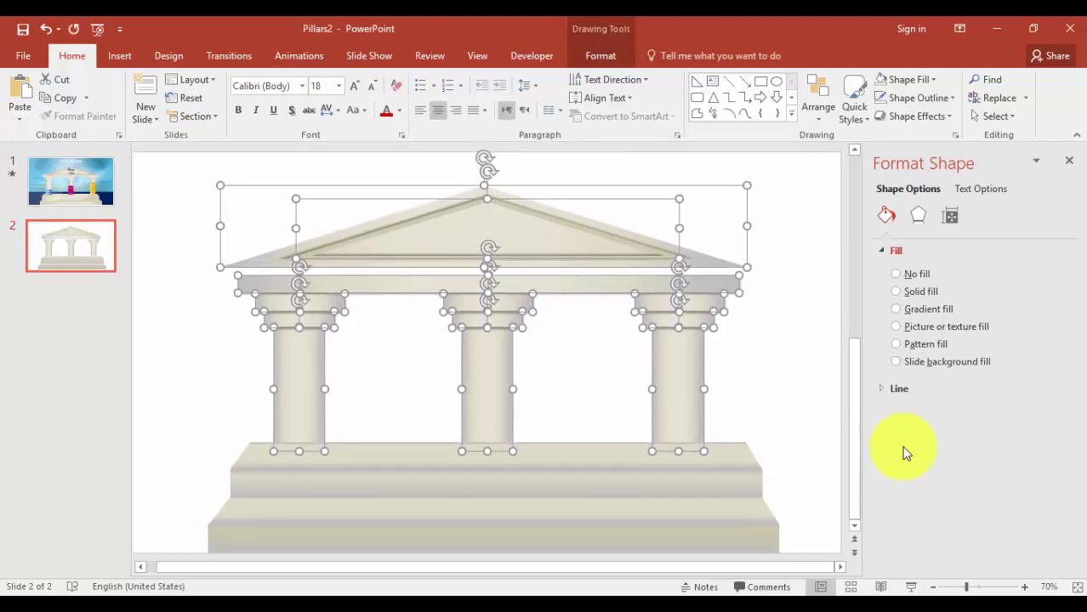
- Nudge the selected roof, beam, caps and pillars slightly right to centre them over the stepped base
key(Right)
key(Right)
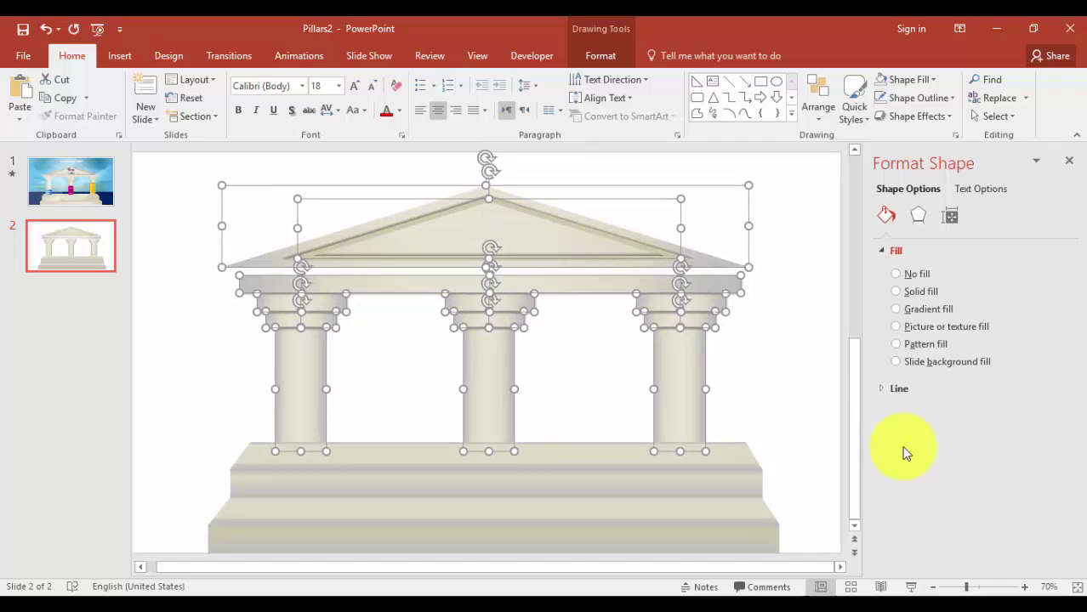
key(Right)
key(Right)
key(Right)
key(Right)
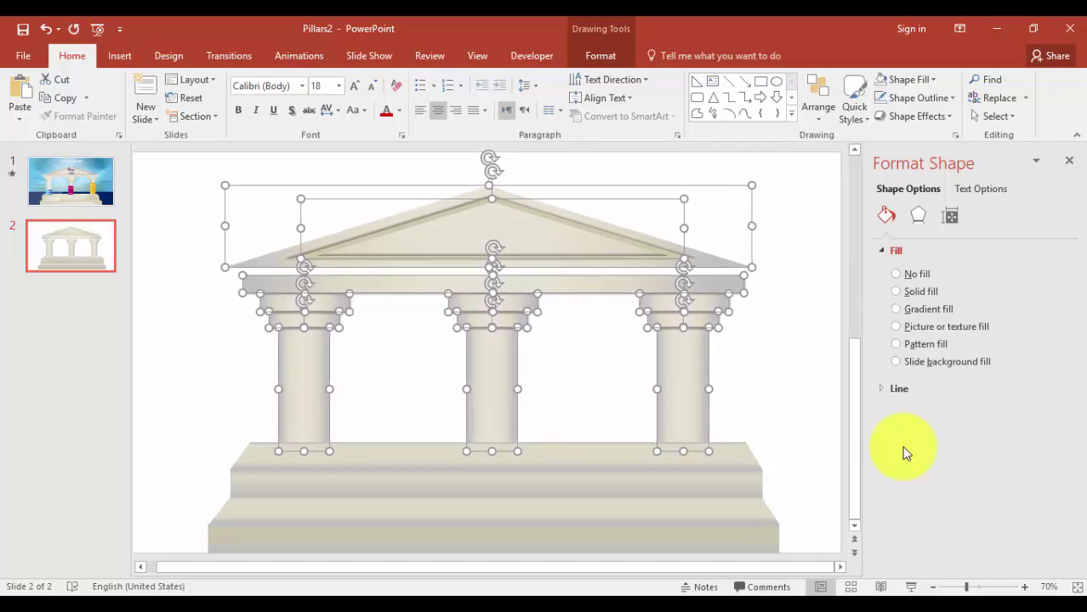
- Bring the selected roof, beam, caps and pillars to the front so the pillars overlap the stepped base
click(601, 56)
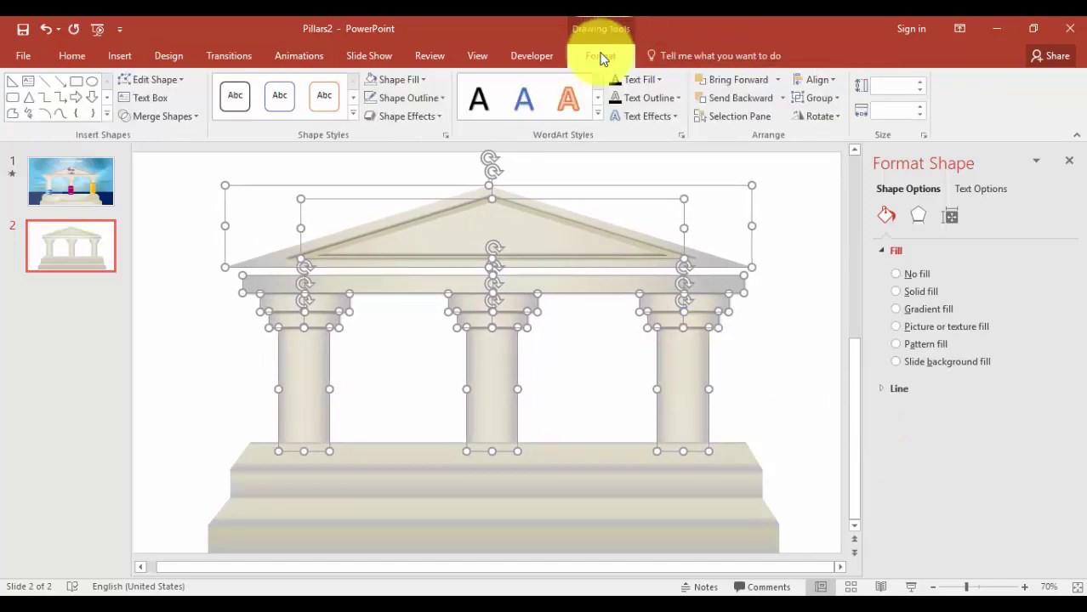
click(781, 80)
click(755, 118)
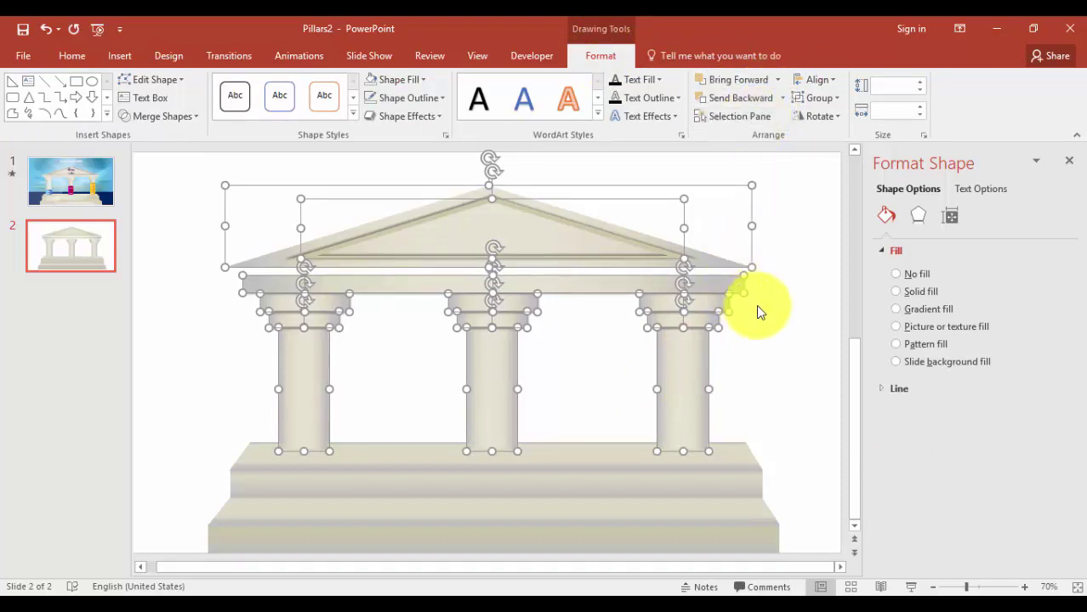
click(772, 333)
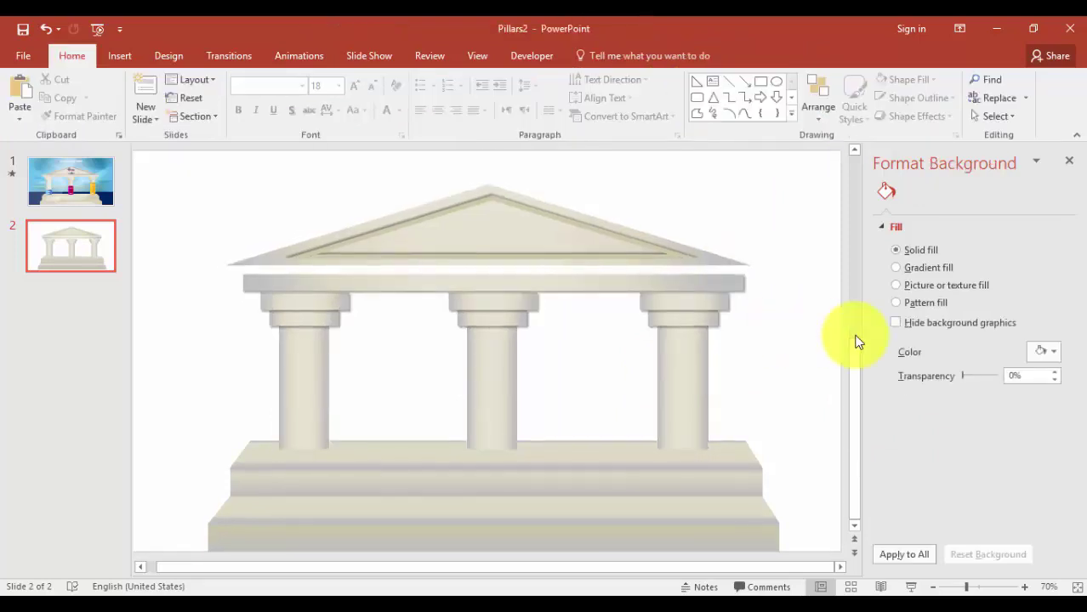
key(ctrl+z)
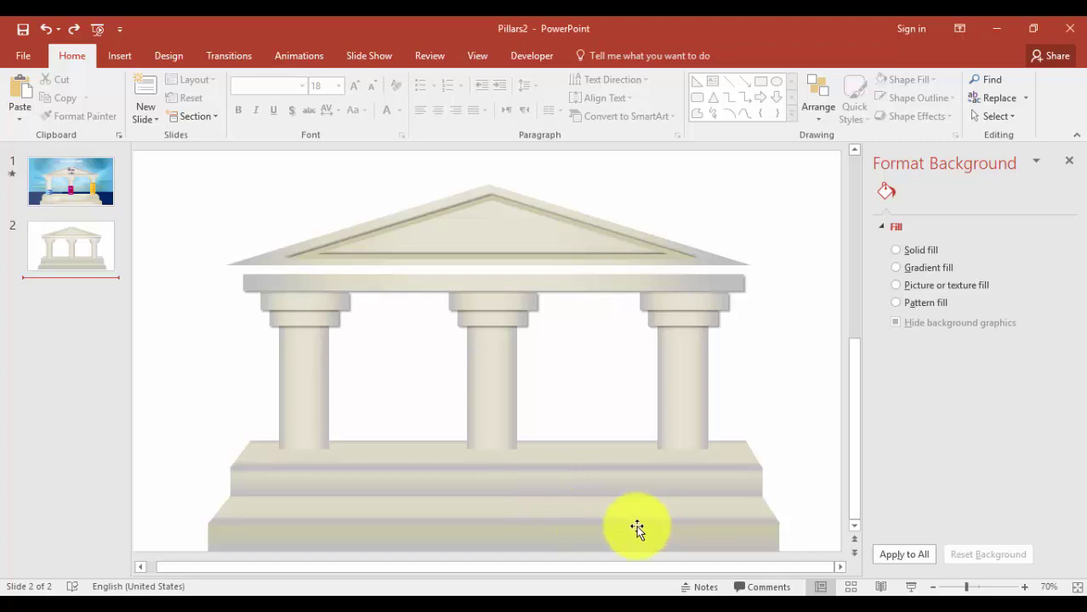
- Restyle the stepped base group with a multi-stop beige linear gradient at a 0° angle
click(765, 528)
click(722, 537)
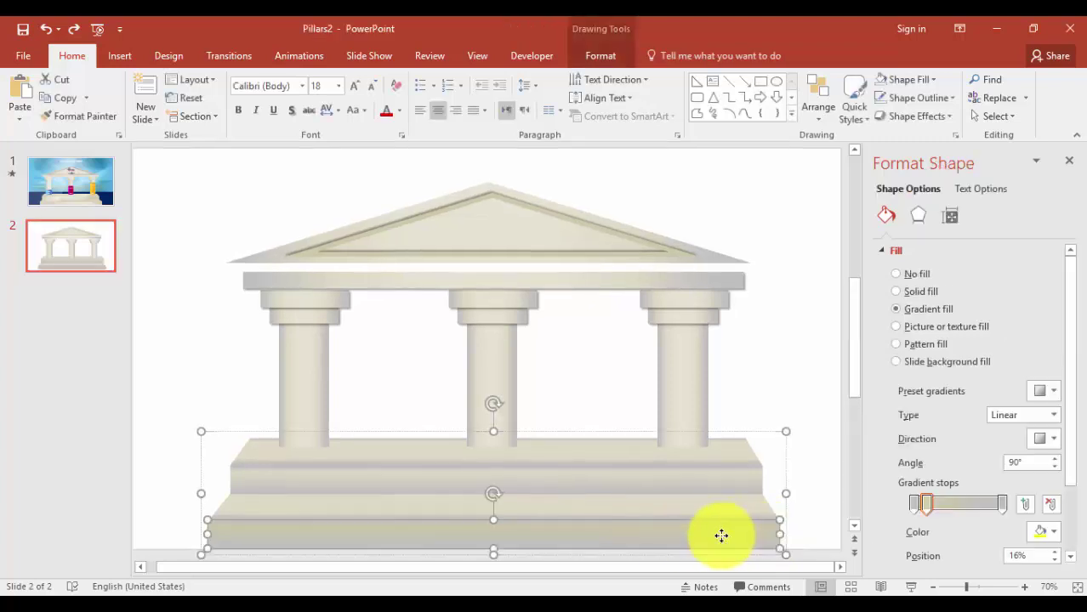
click(985, 505)
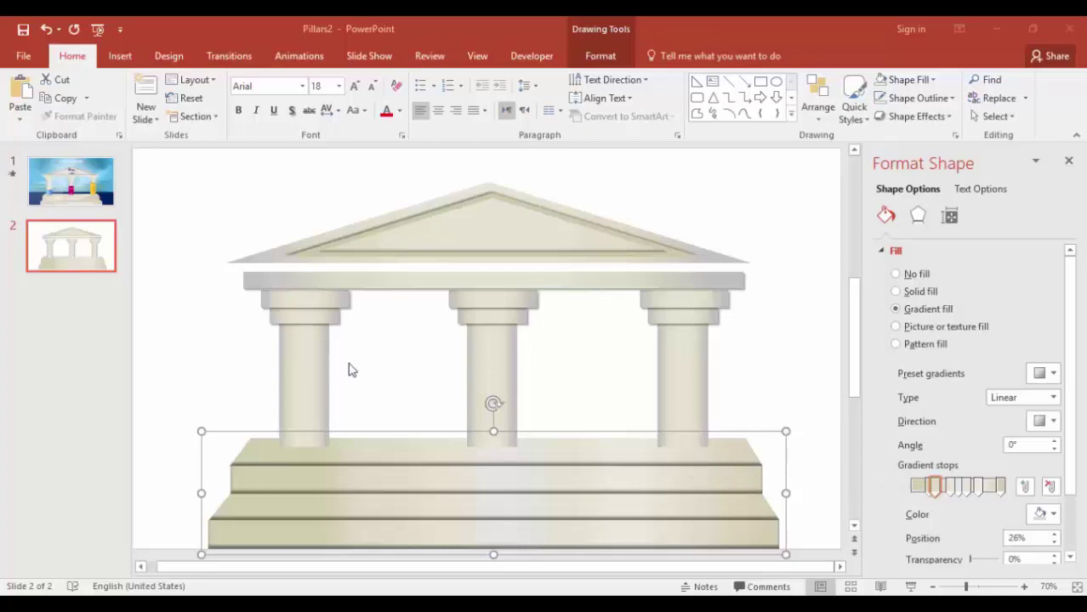
- Check the finished diagram on slide 1, then duplicate slide 2's left pillar and shorten the copy to cover the pillar's lower half
click(95, 189)
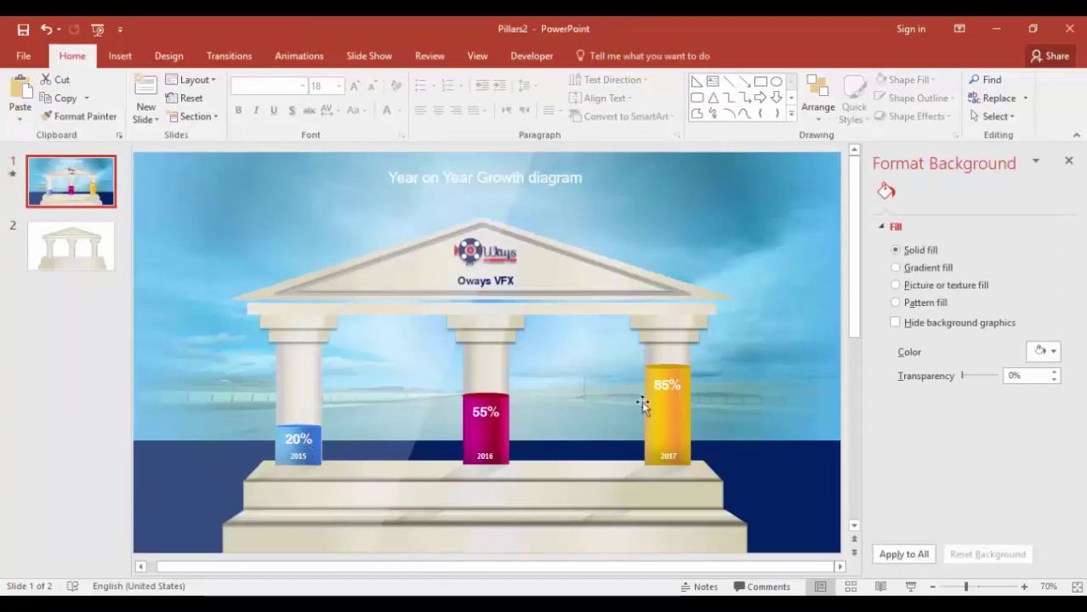
click(71, 260)
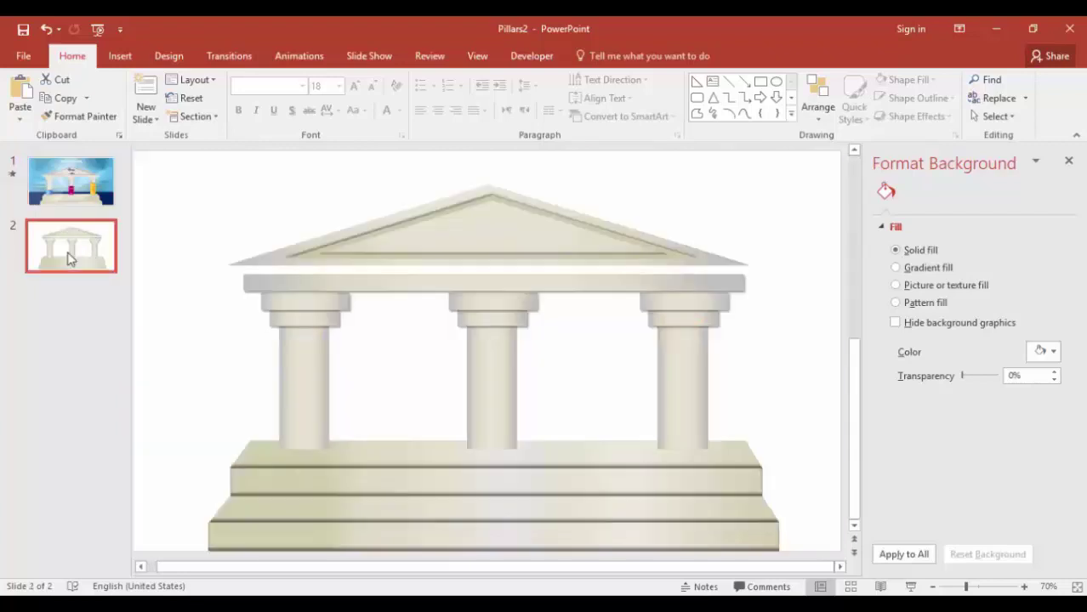
click(306, 369)
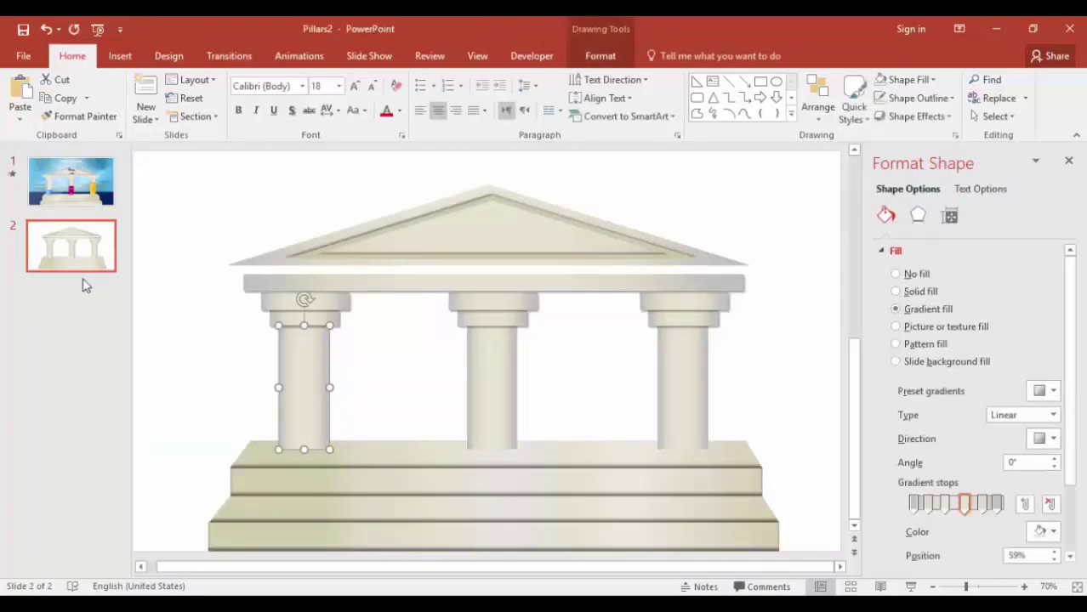
key(ctrl+d)
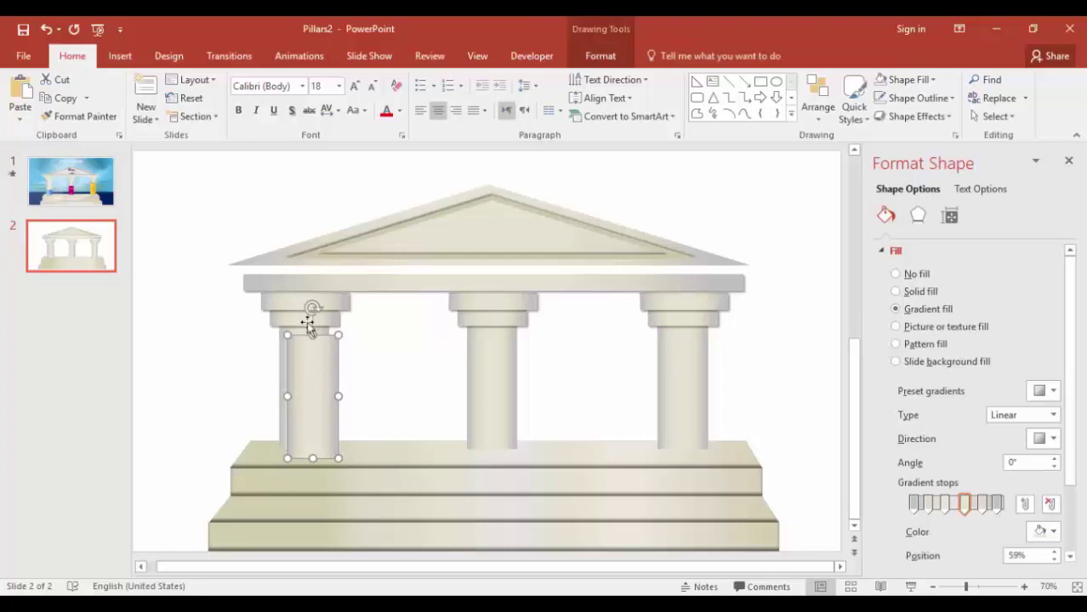
drag(313, 334, 303, 390)
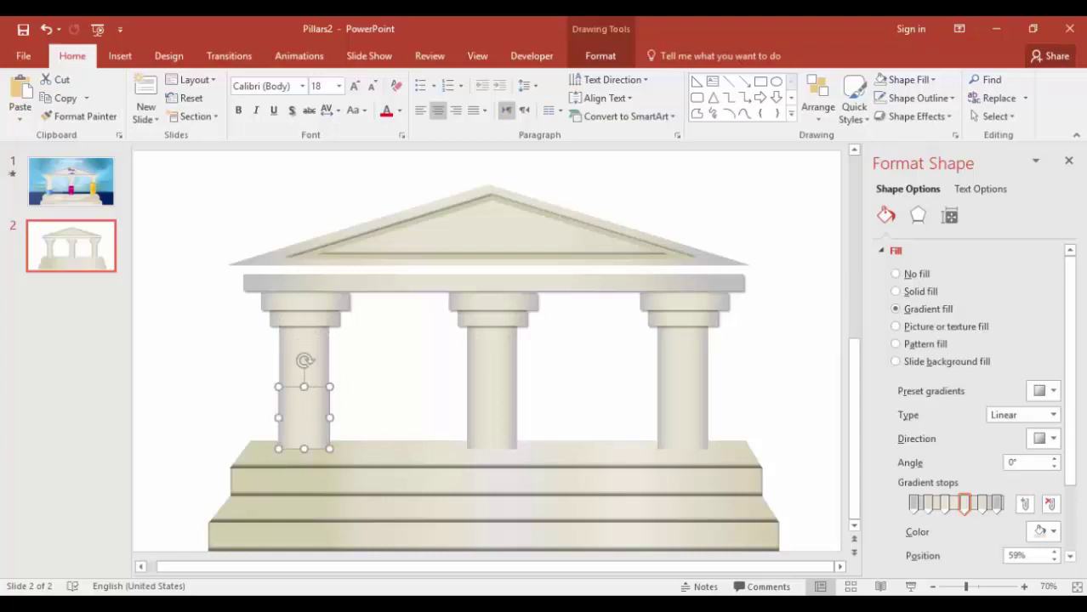
- Colour the 2% and 94% gradient stops of the left pillar's lower segment with standard Blue
click(915, 506)
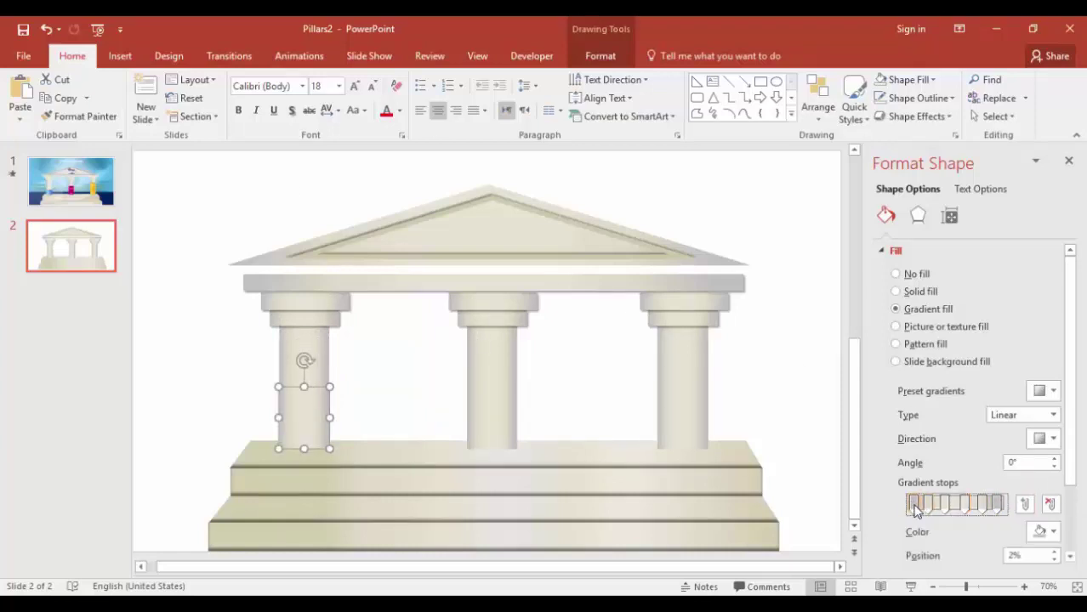
click(1053, 533)
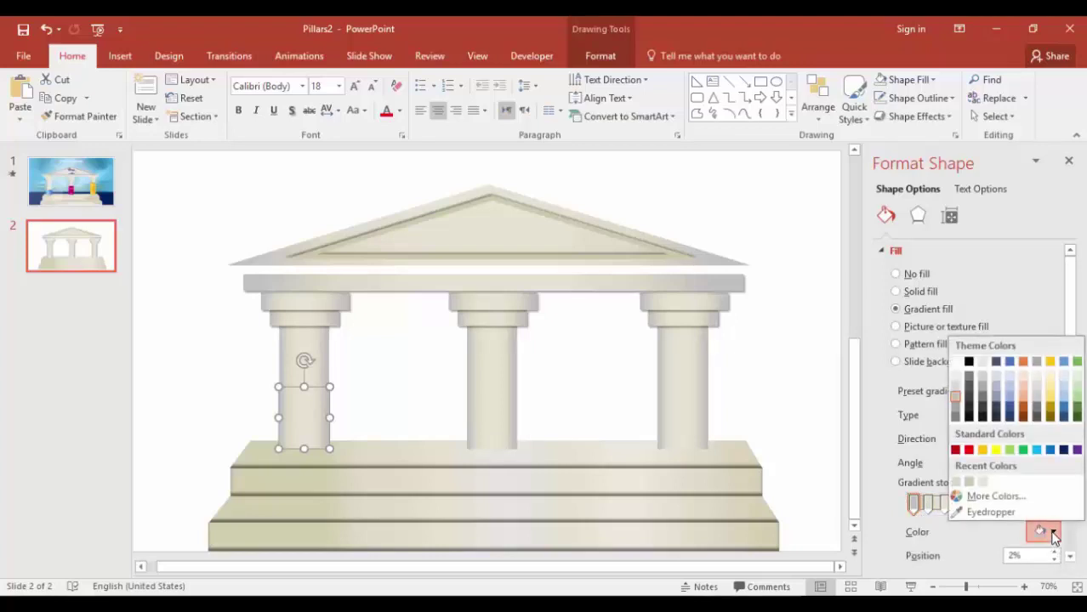
click(1050, 450)
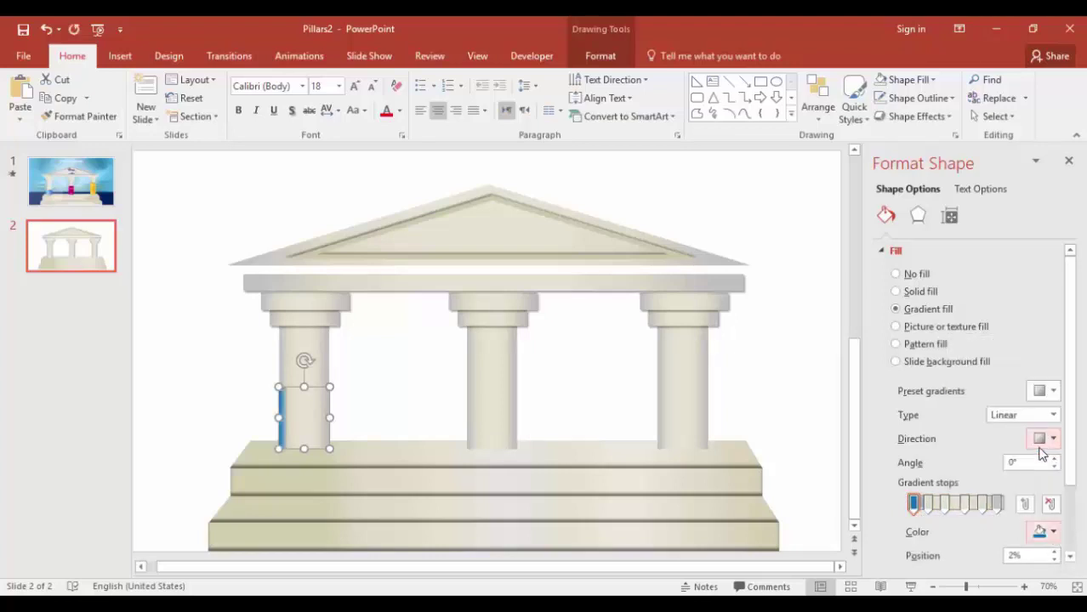
click(999, 504)
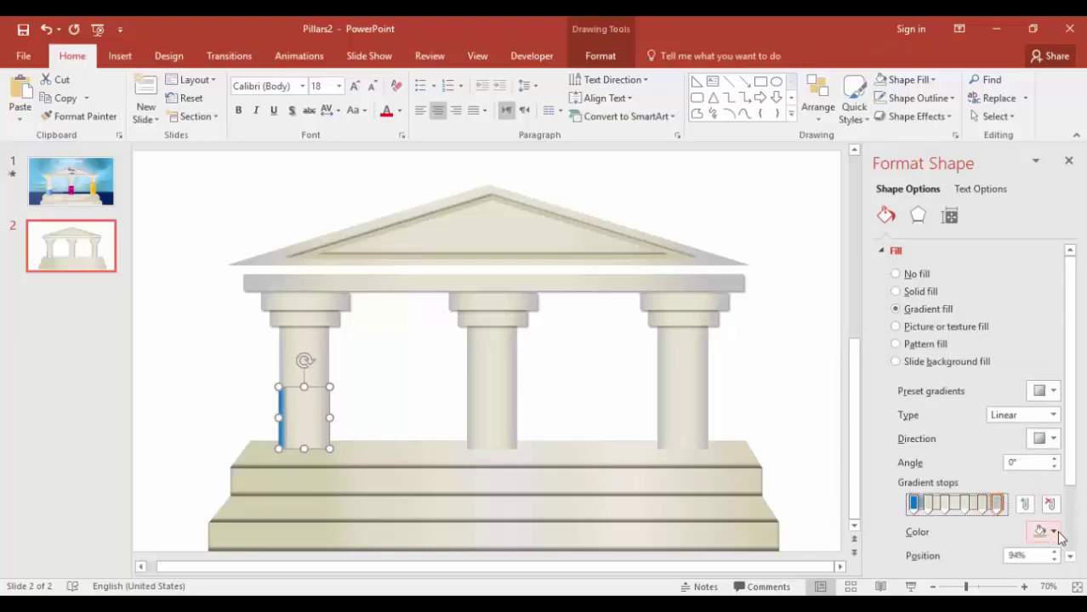
click(1051, 532)
click(1052, 450)
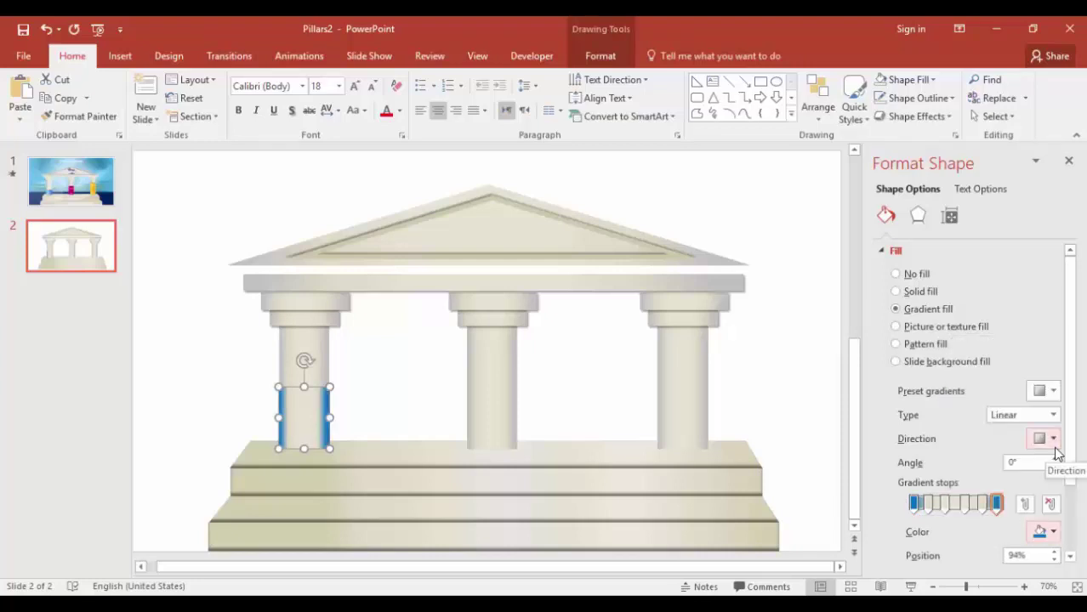
- Colour the segment's 18% gradient stop a pale theme blue and its 78% stop standard Light Blue
click(927, 503)
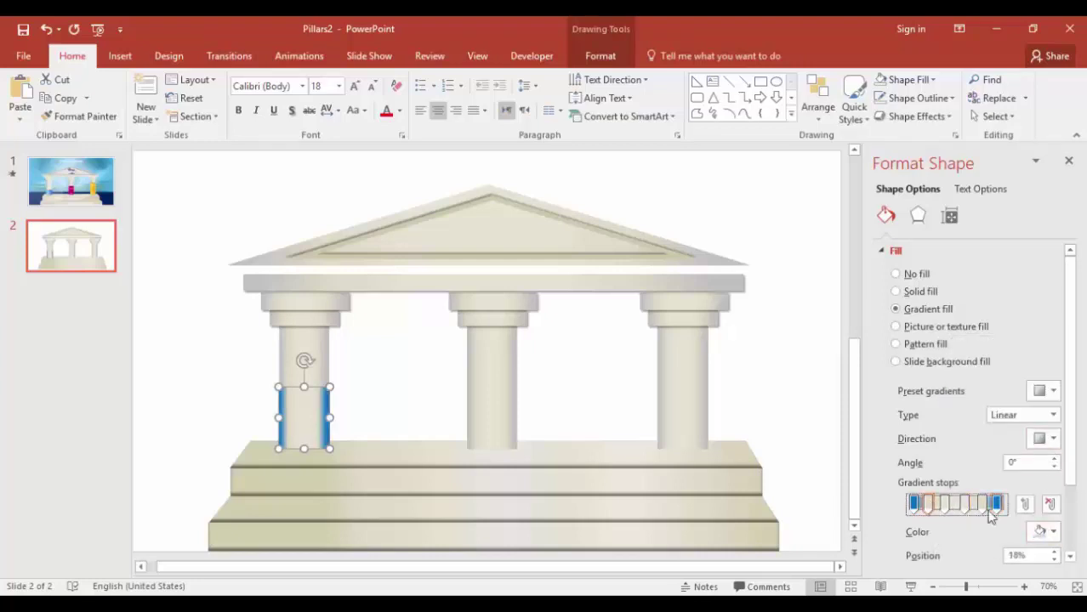
click(1051, 532)
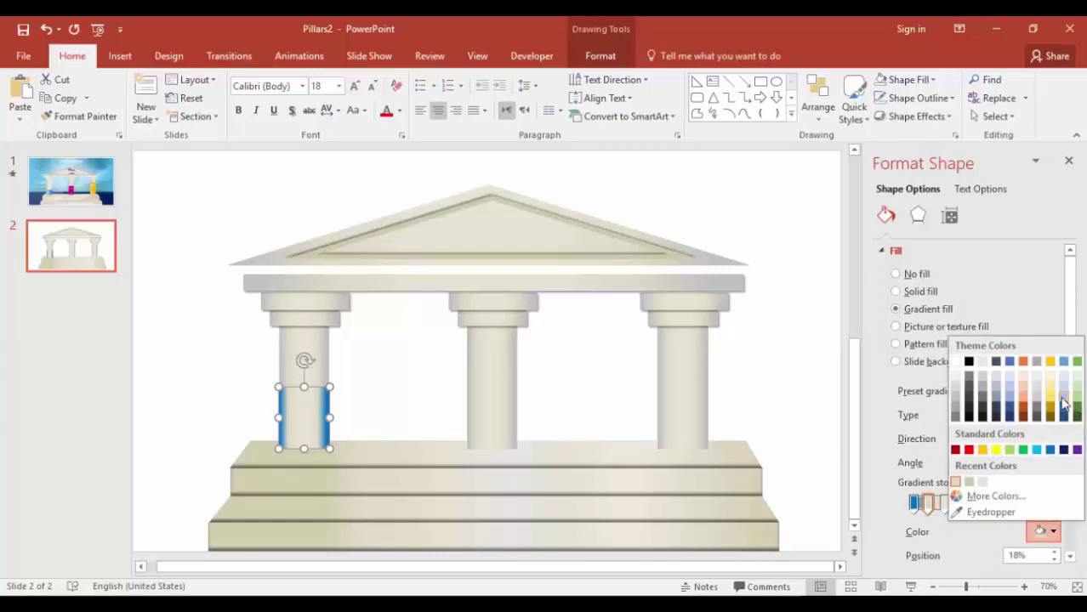
click(1063, 394)
click(983, 504)
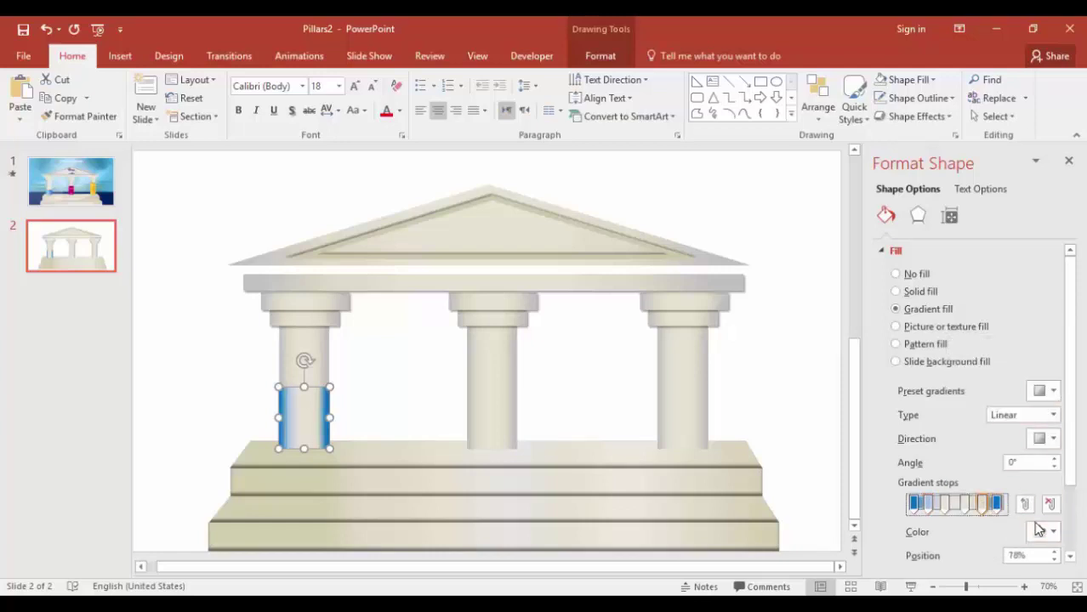
click(1054, 532)
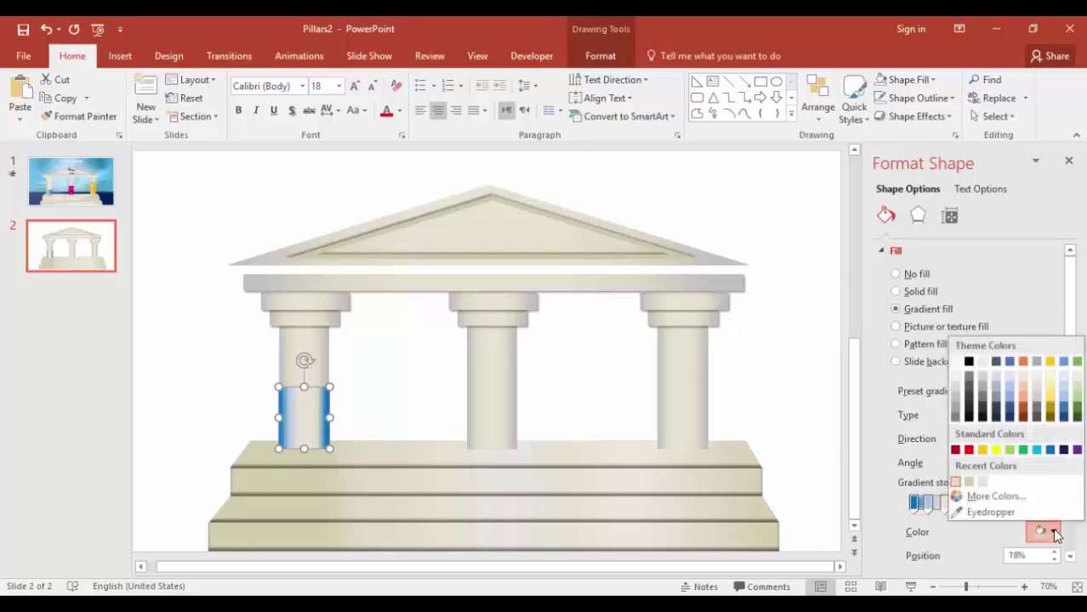
click(1037, 451)
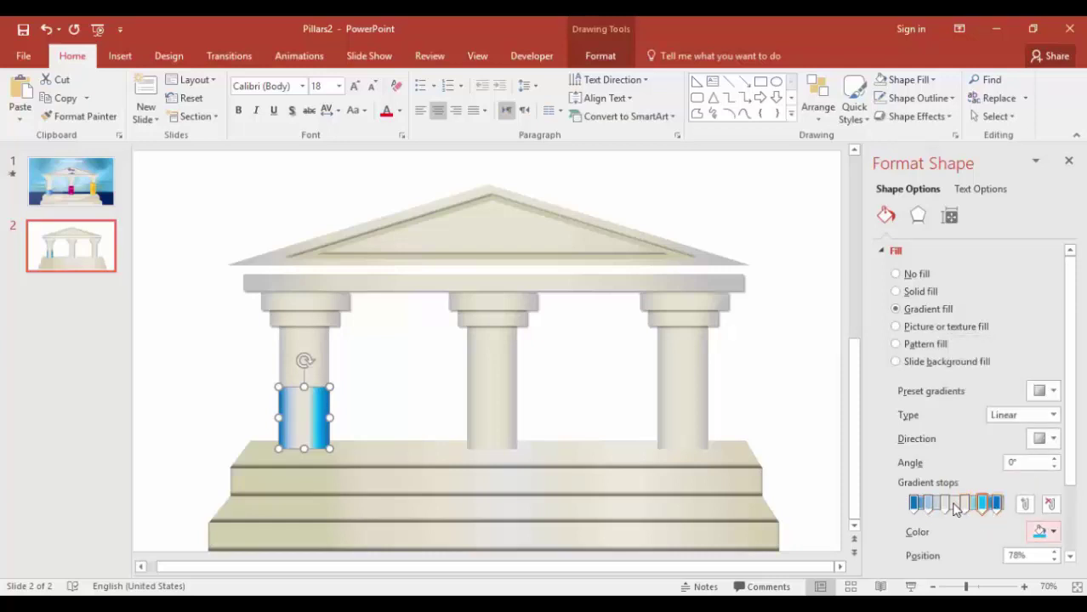
- Colour the segment's two middle gradient stops, at 37% and 59%, with a very light theme blue
click(944, 504)
click(1052, 531)
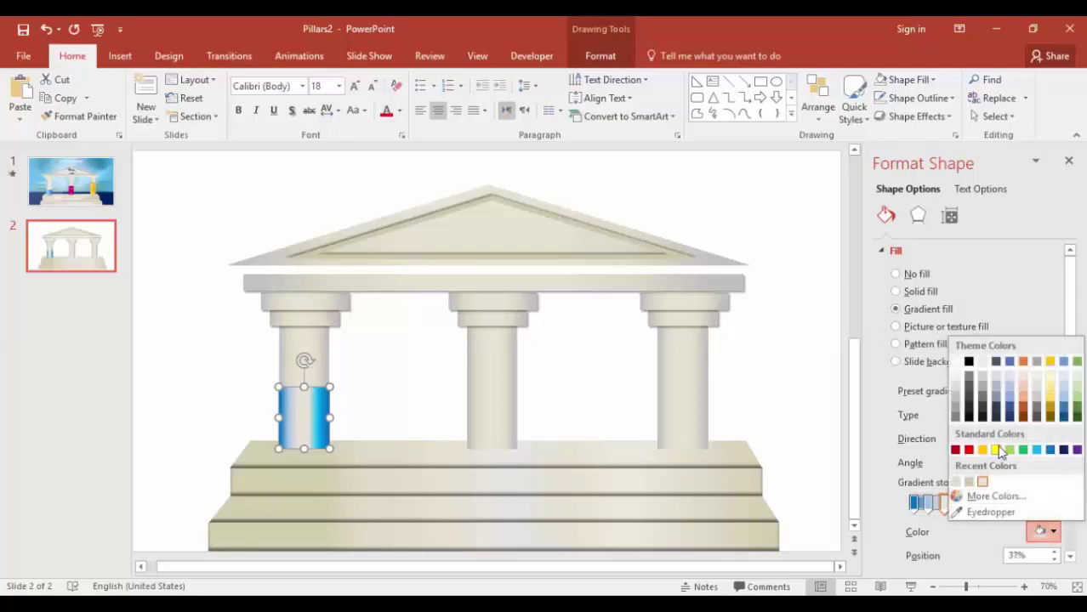
click(1066, 381)
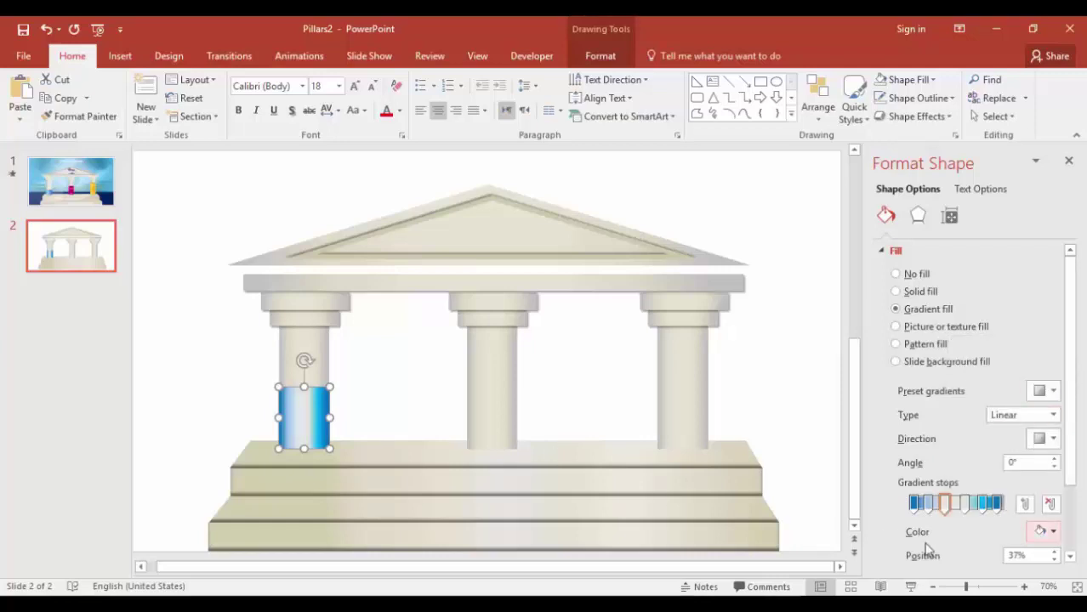
click(964, 505)
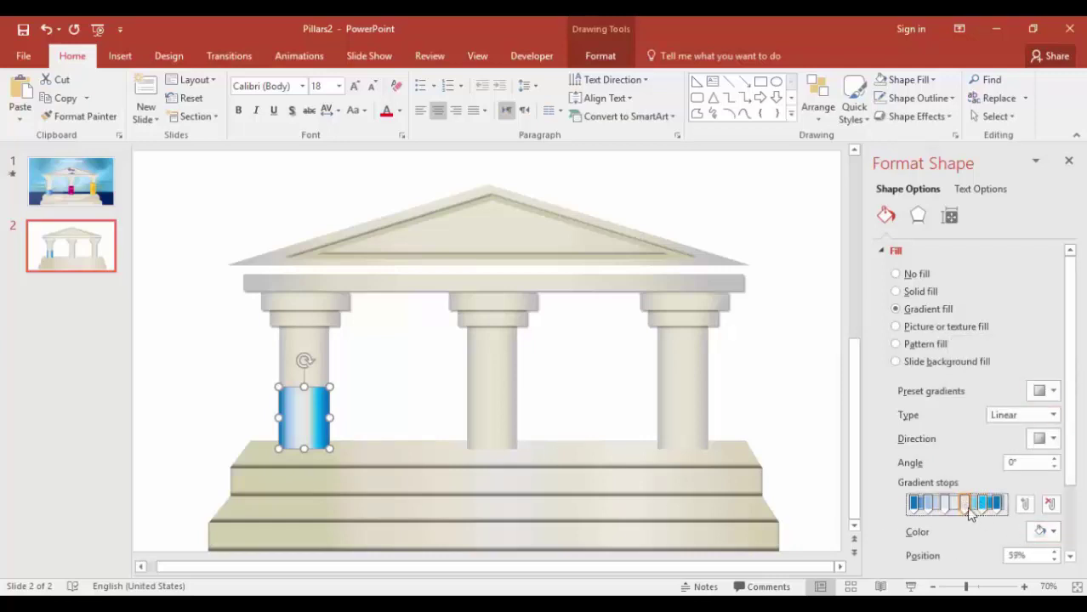
click(1053, 533)
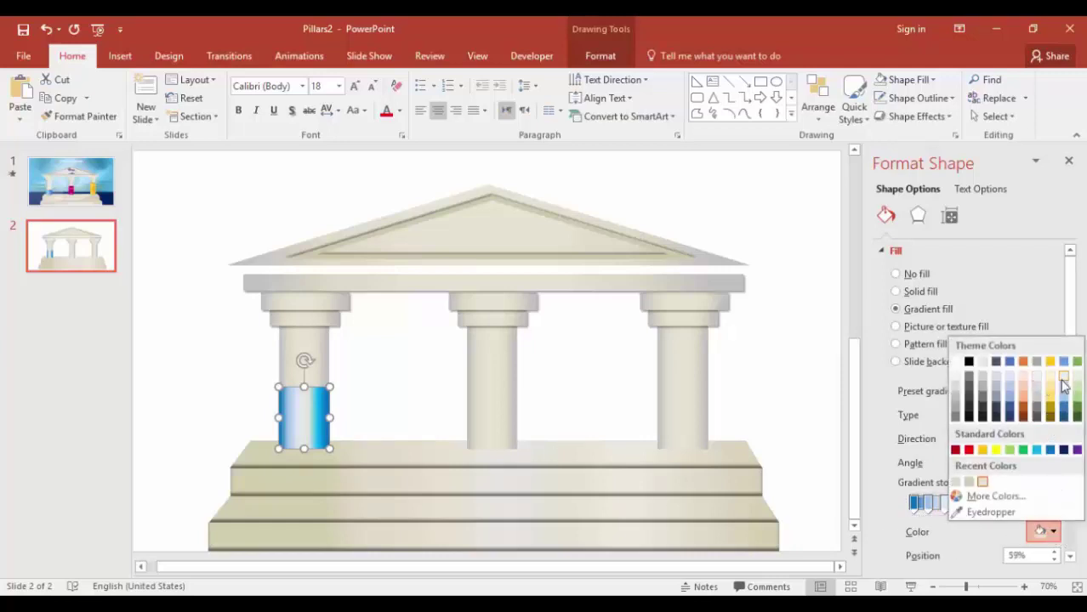
click(1062, 384)
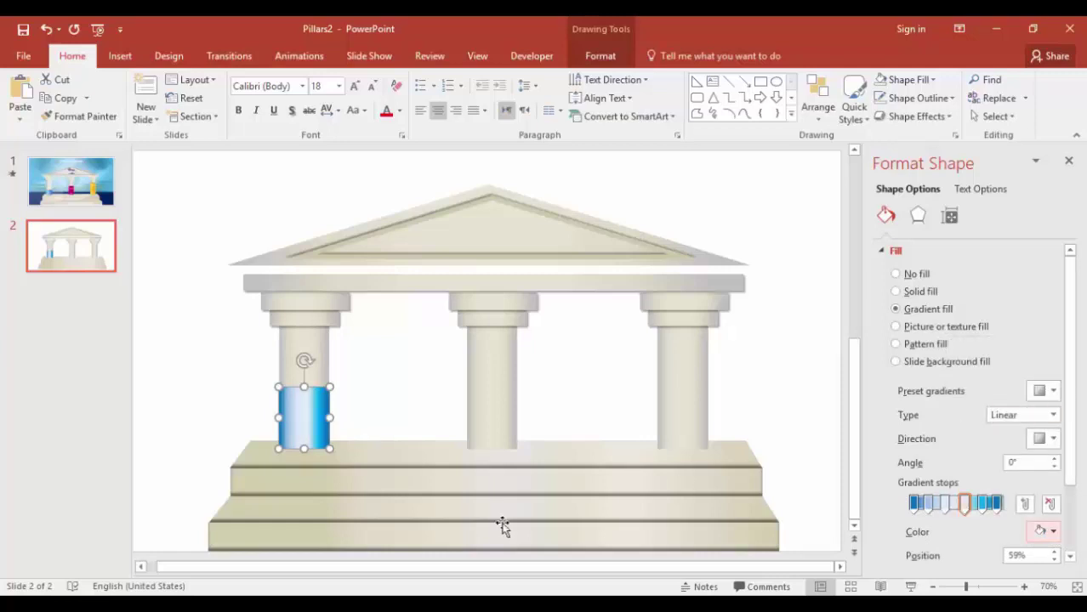
- Brighten the segment's outer blue gradient stops, setting the 78% stop's brightness to 30% and the 2% stop's to 15%
click(994, 504)
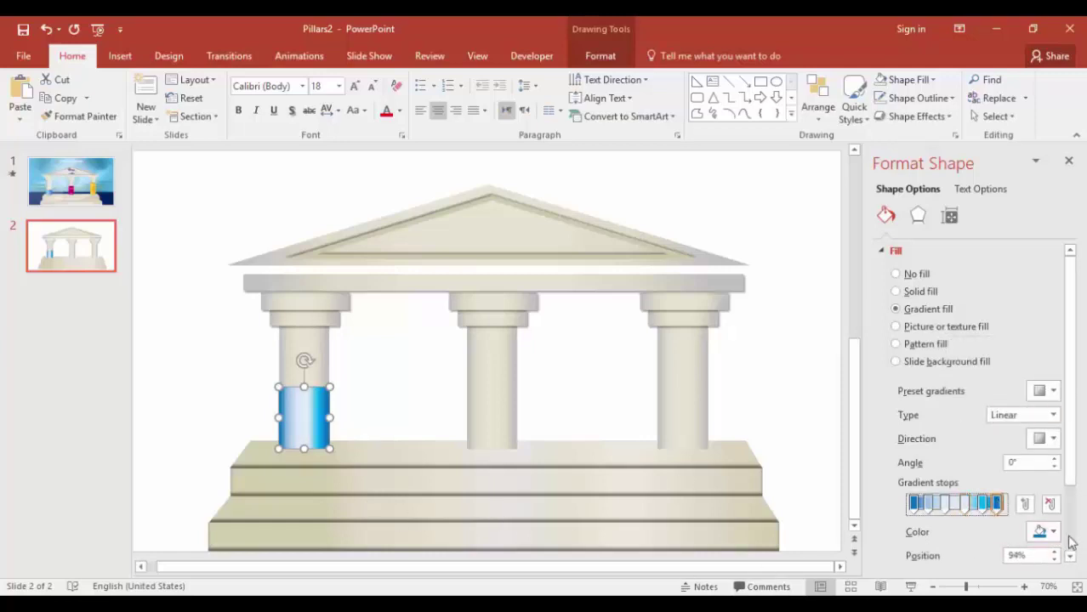
drag(1070, 468, 1077, 511)
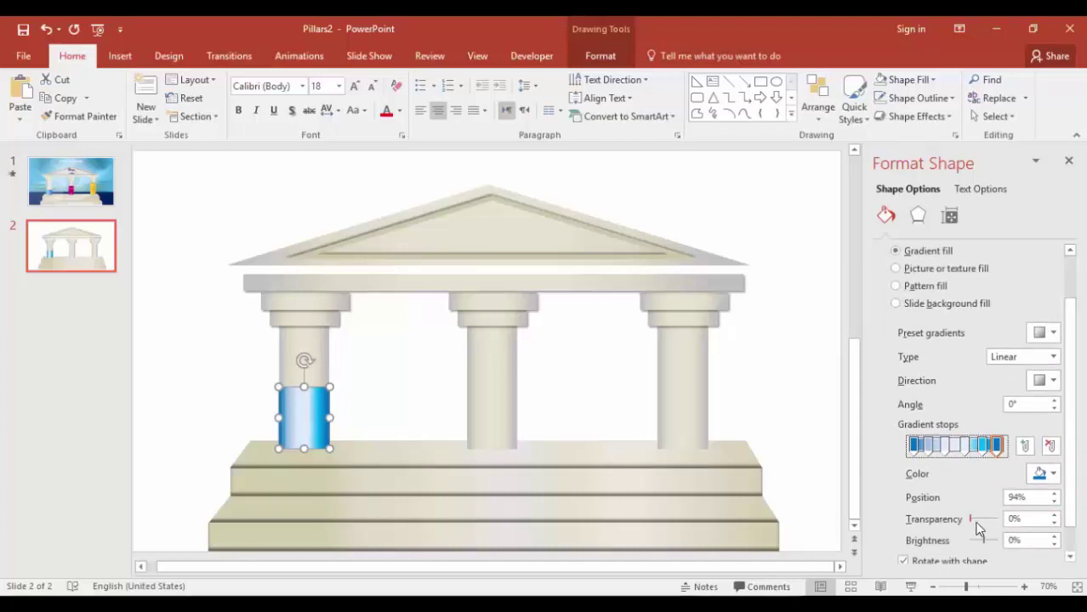
drag(982, 534, 989, 549)
click(983, 444)
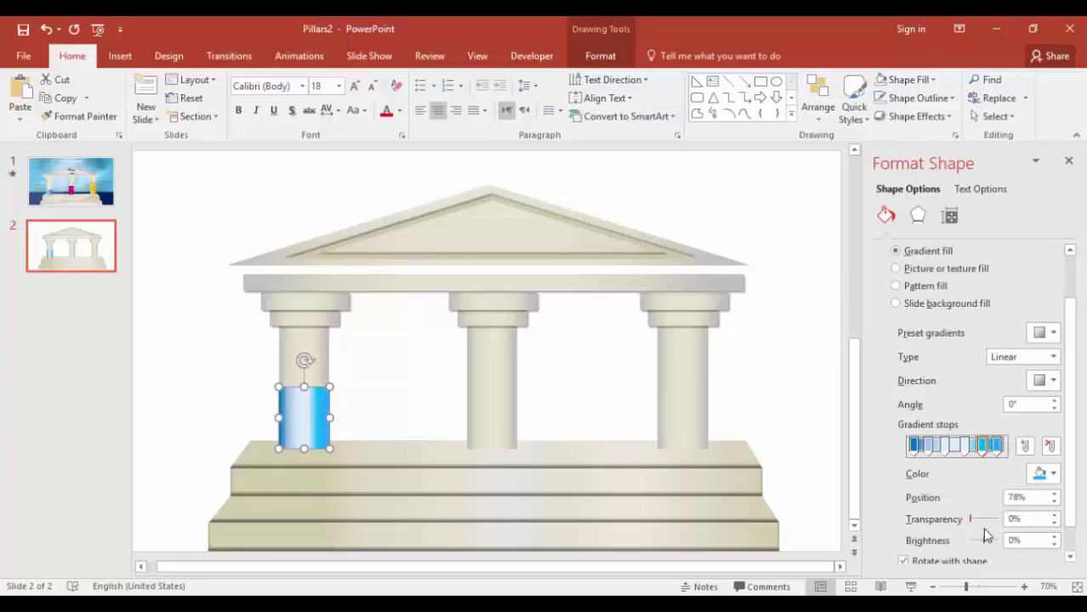
drag(984, 543, 990, 544)
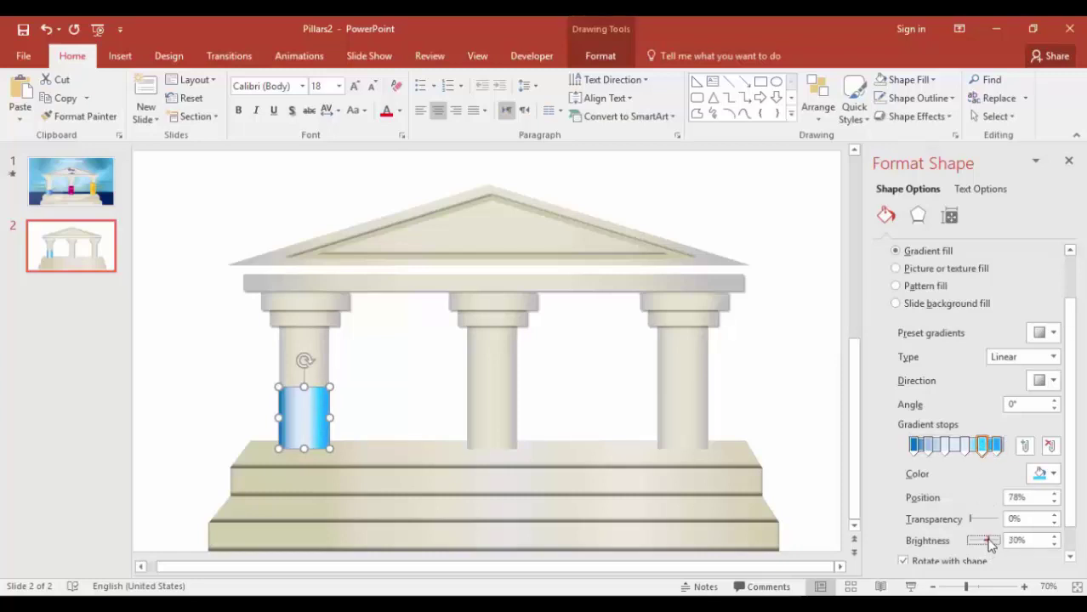
click(916, 447)
drag(985, 538, 987, 541)
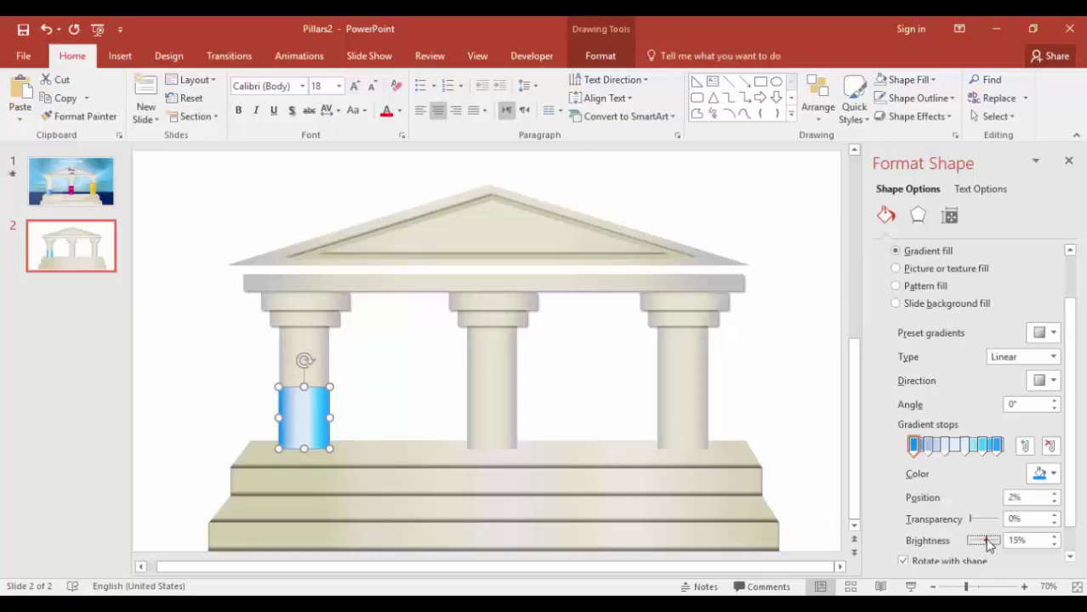
- Reduce the blue segment's height slightly from its upper edge, keeping its bottom on the base
click(822, 449)
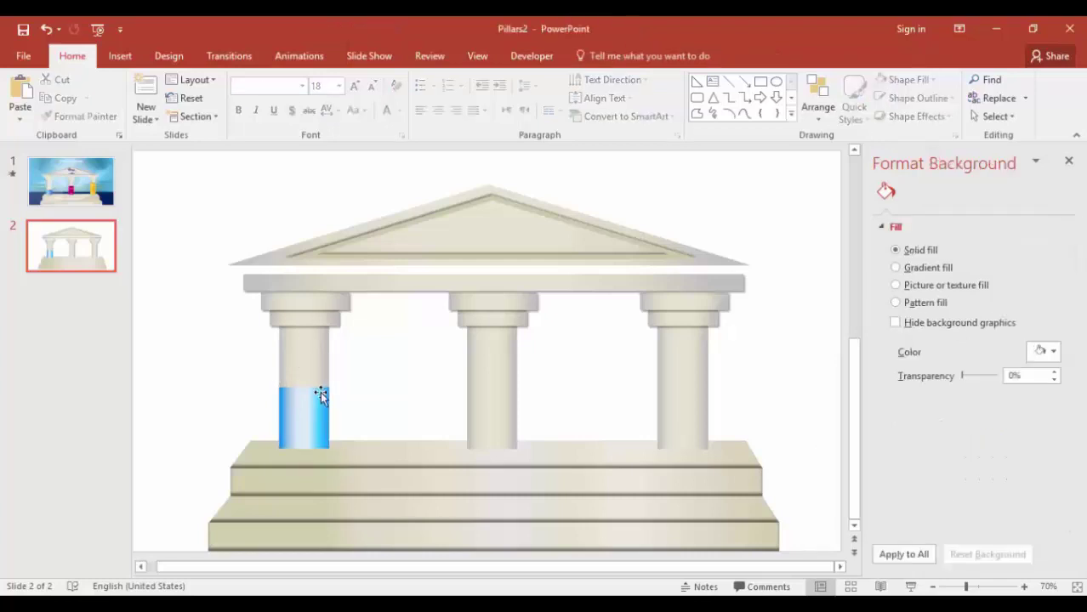
click(314, 415)
drag(304, 387, 304, 396)
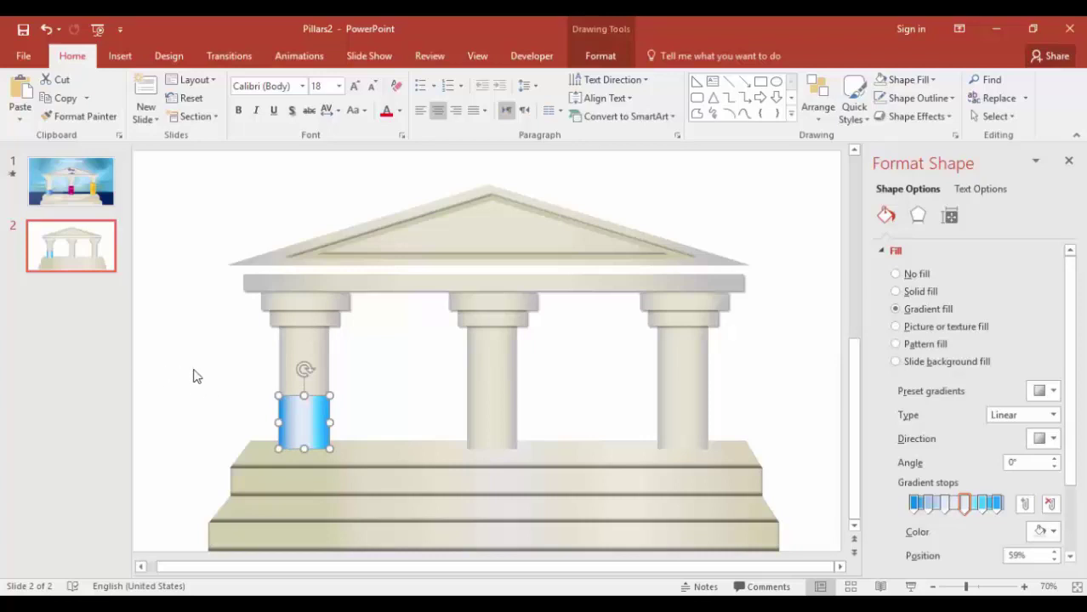
- Draw a flat ellipse about 0.94" wide and 0.15" high across the blue segment's upper edge and remove its outline
click(180, 452)
click(120, 56)
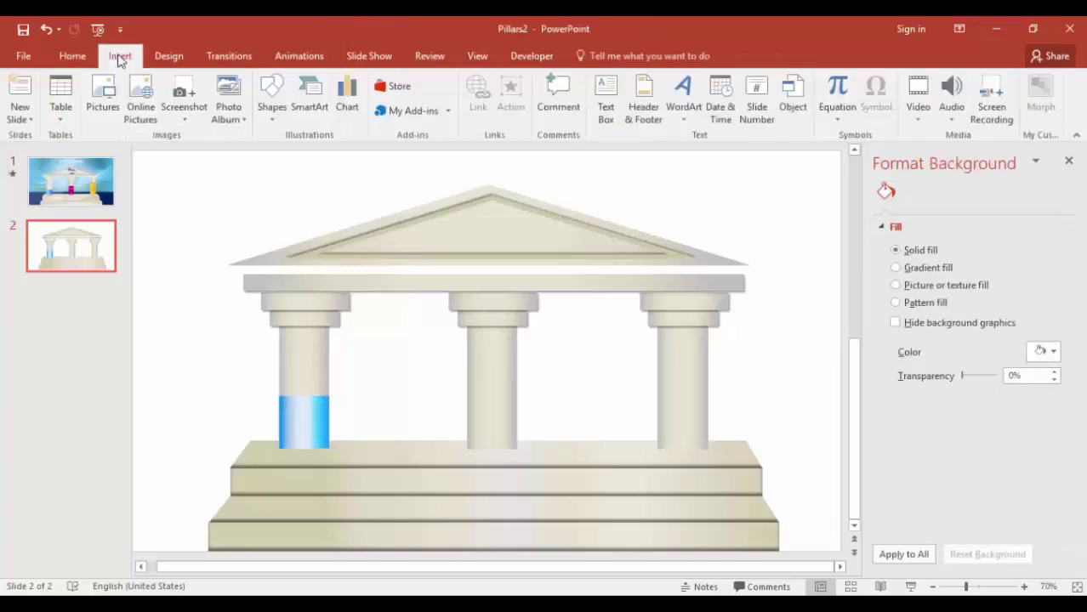
click(274, 119)
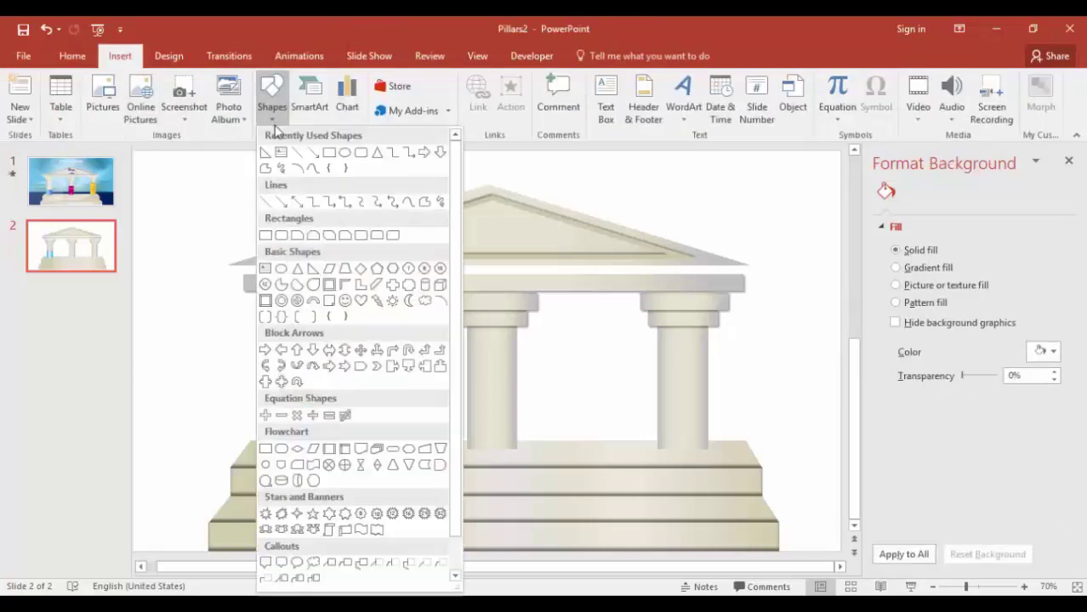
click(344, 155)
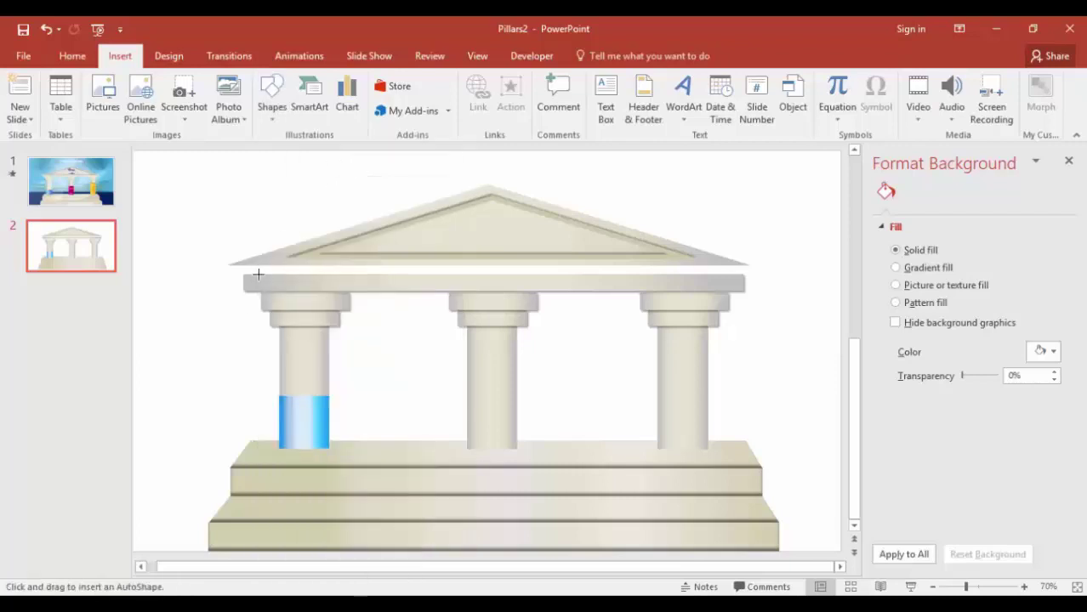
drag(278, 387, 330, 393)
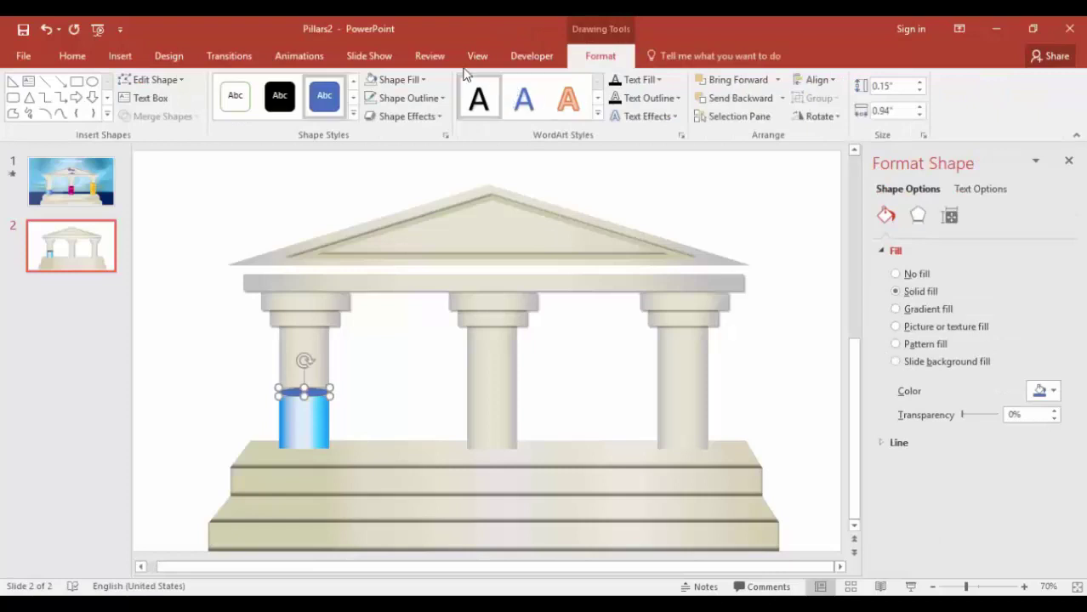
click(407, 98)
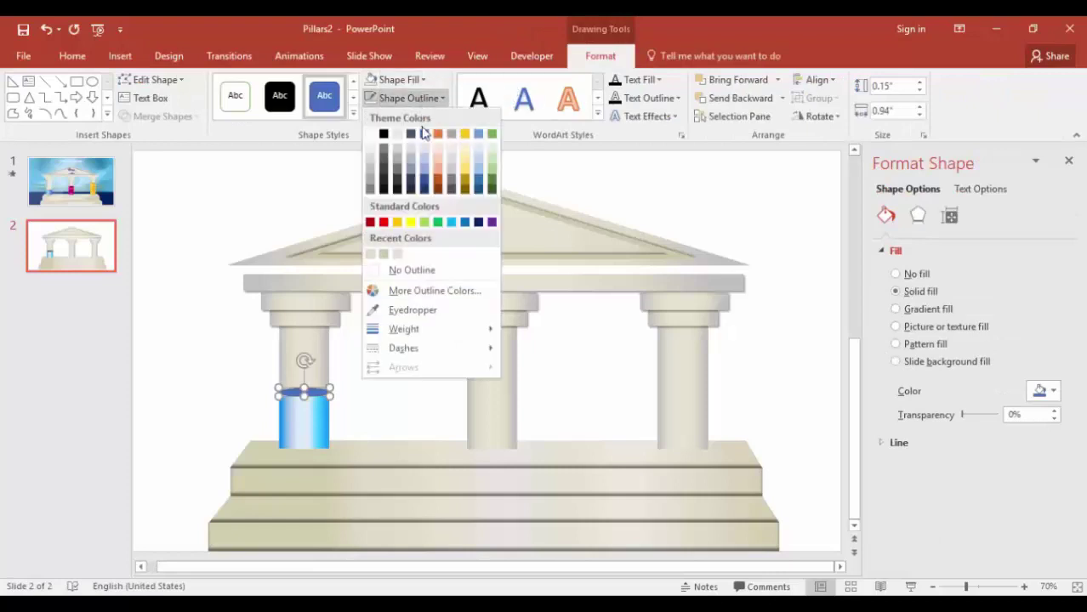
click(415, 271)
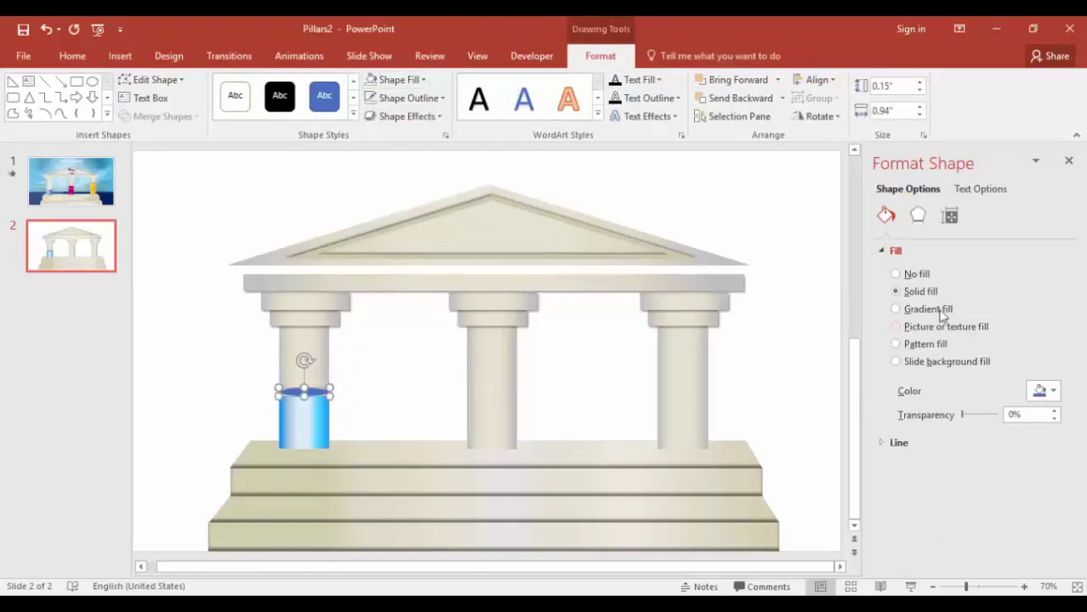
- Fill the ellipse with standard Blue and shift it slightly down so it caps the light blue segment
click(1052, 391)
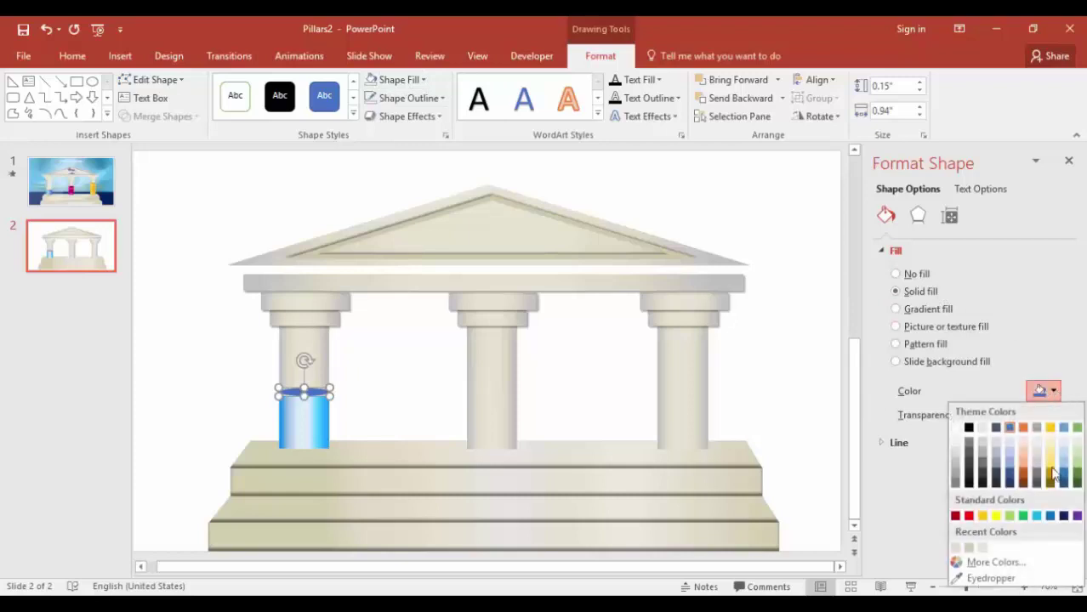
click(1051, 519)
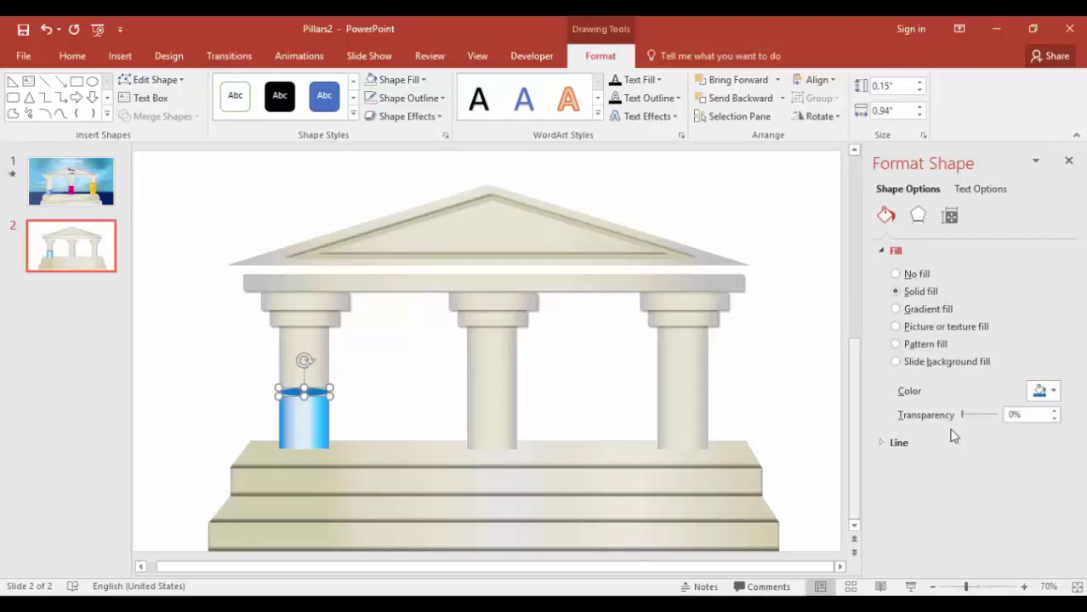
click(1046, 391)
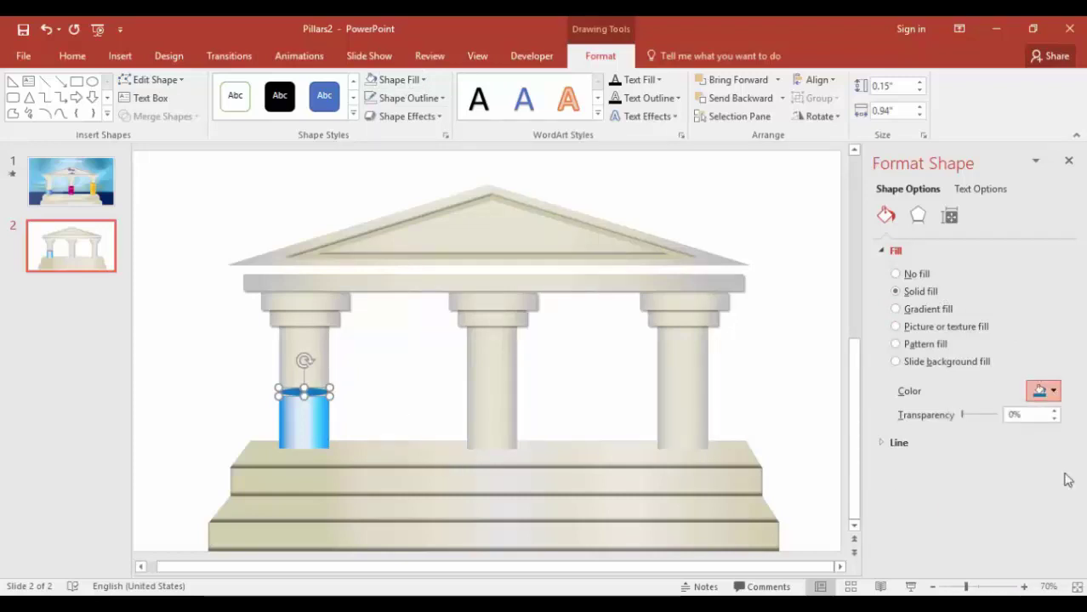
key(Escape)
drag(313, 391, 313, 396)
click(313, 397)
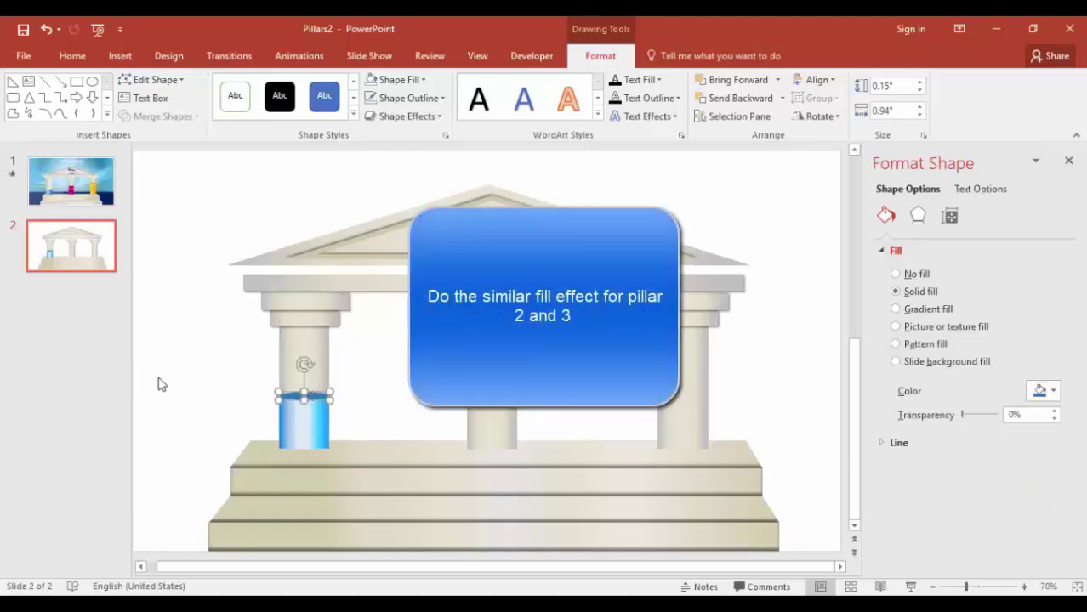
- Create matching capped gradient segments on the other pillars, a taller red one in the middle and the tallest in orange-gold on the third
click(162, 384)
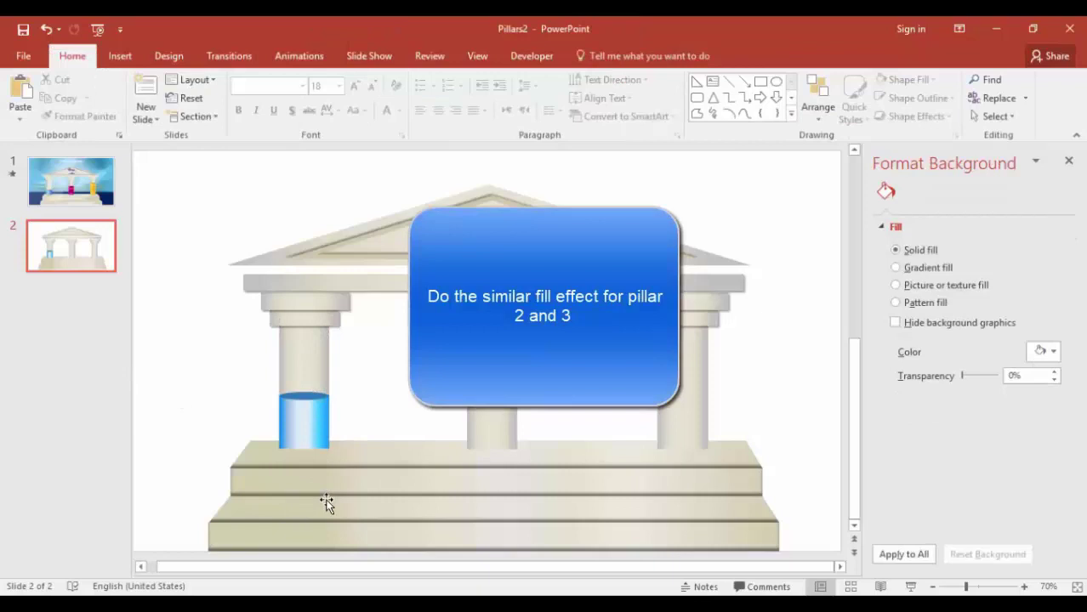
click(316, 430)
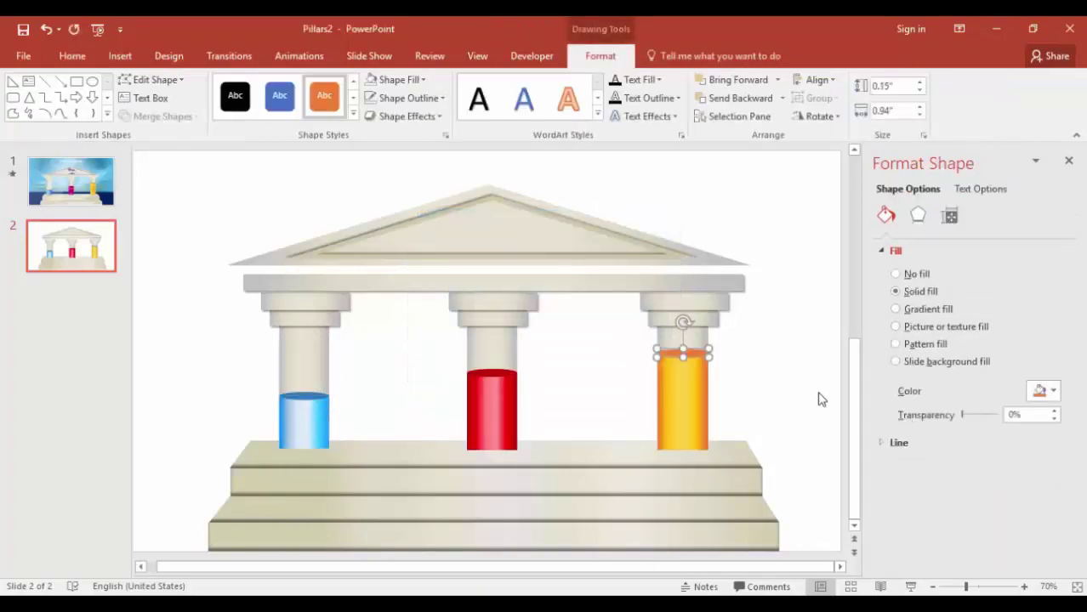
click(815, 400)
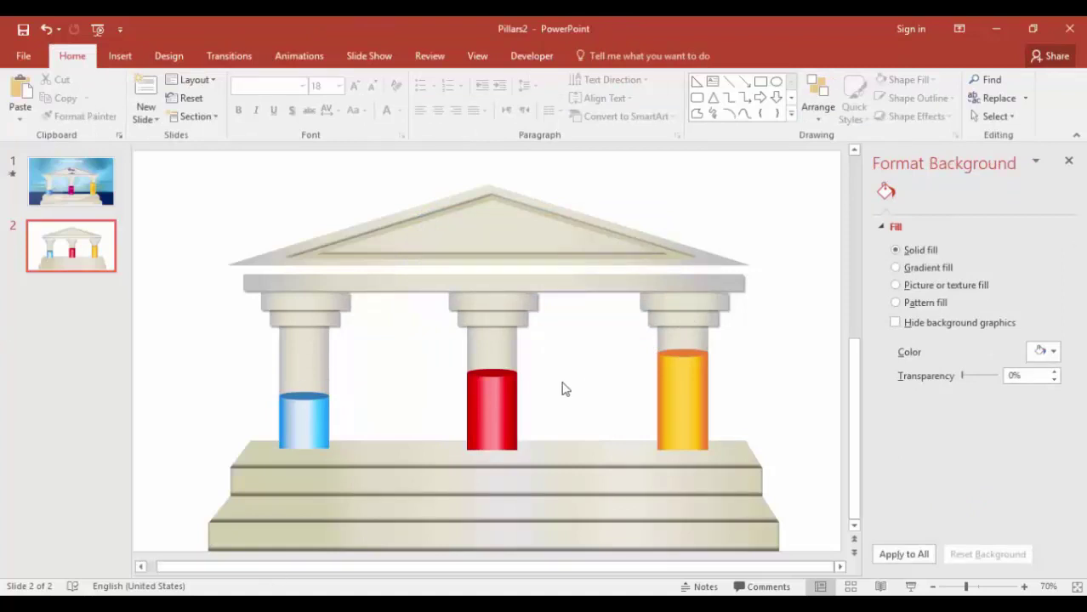
- Add a text box reading 35% beside the roof and narrow it to fit its text
click(120, 56)
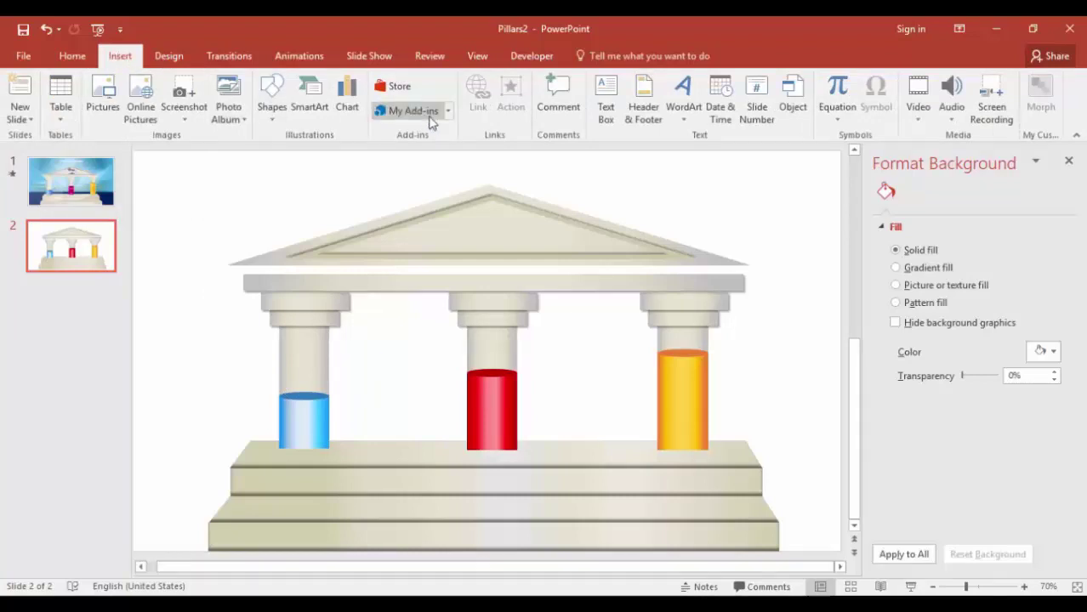
click(603, 103)
drag(184, 189, 270, 212)
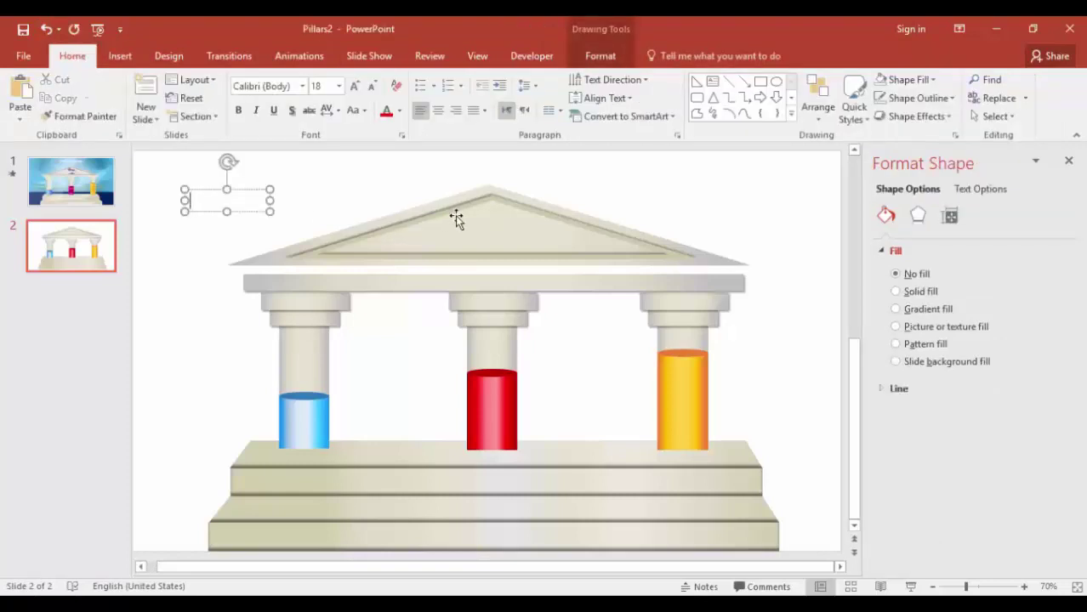
text(35%)
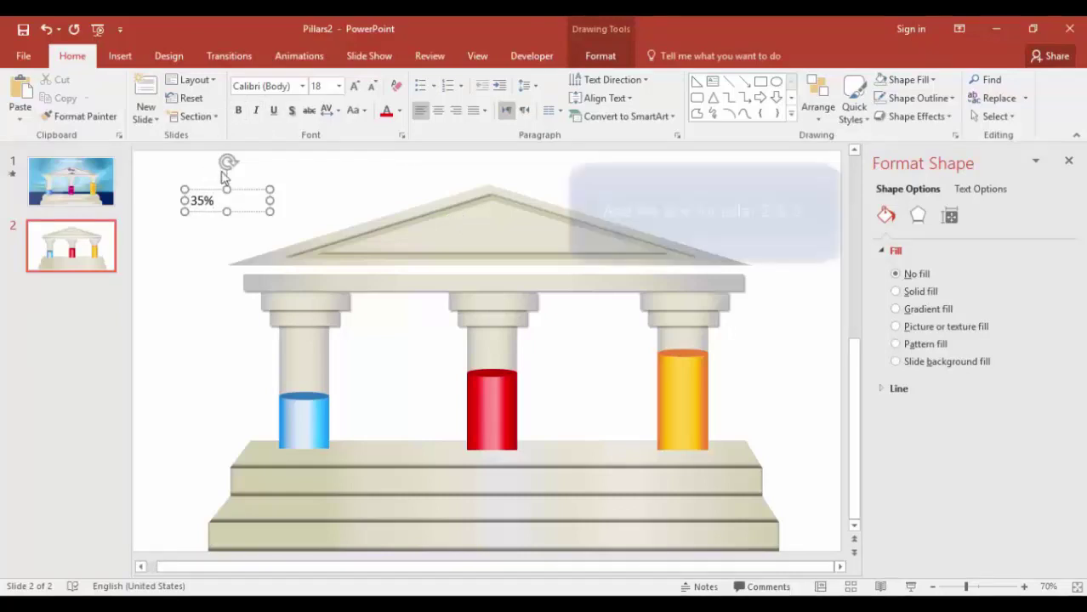
drag(269, 200, 233, 197)
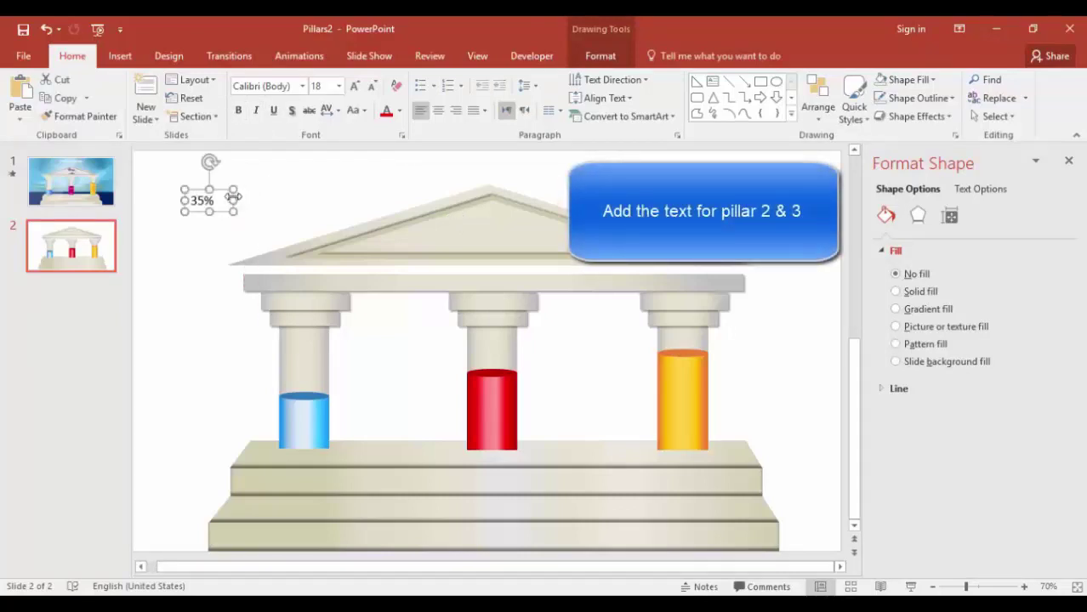
- Enlarge the 35% label's font by two sizes and place it on the blue segment of the first pillar
click(353, 85)
click(354, 86)
drag(220, 192, 315, 420)
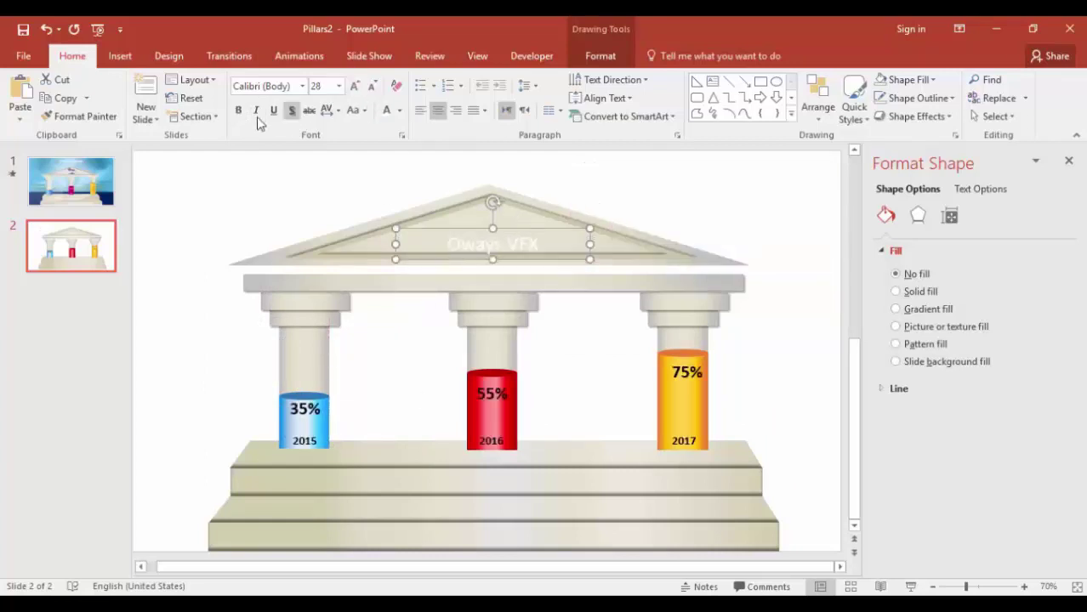
- Make the white company title inside the roof triangle bold and nudge it slightly upward
key(ctrl+Up)
key(ctrl+Up)
key(ctrl+Up)
key(ctrl+Up)
key(ctrl+Up)
key(ctrl+Up)
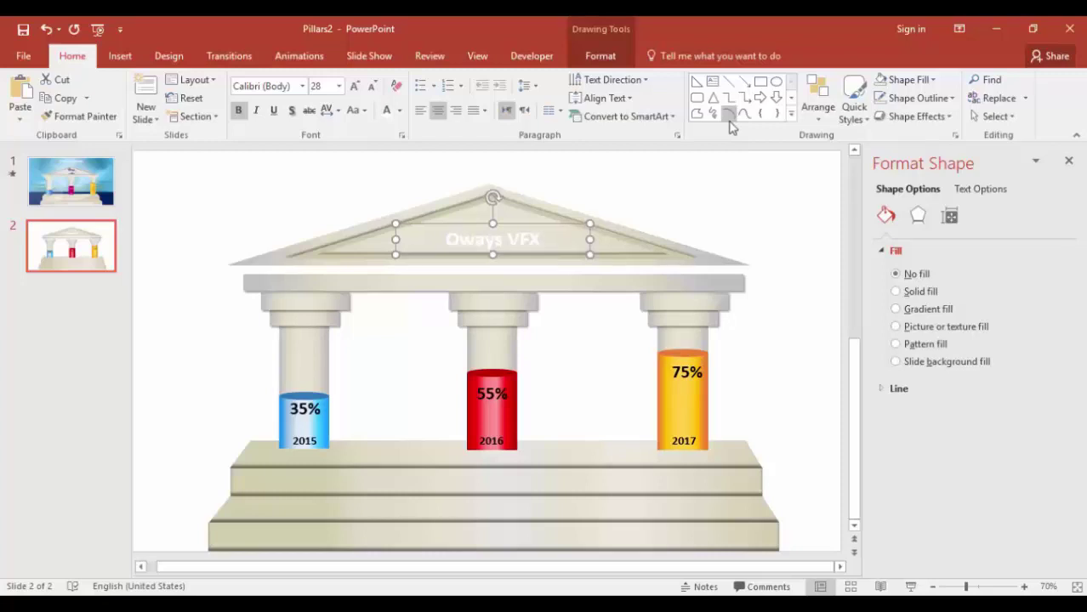
key(Escape)
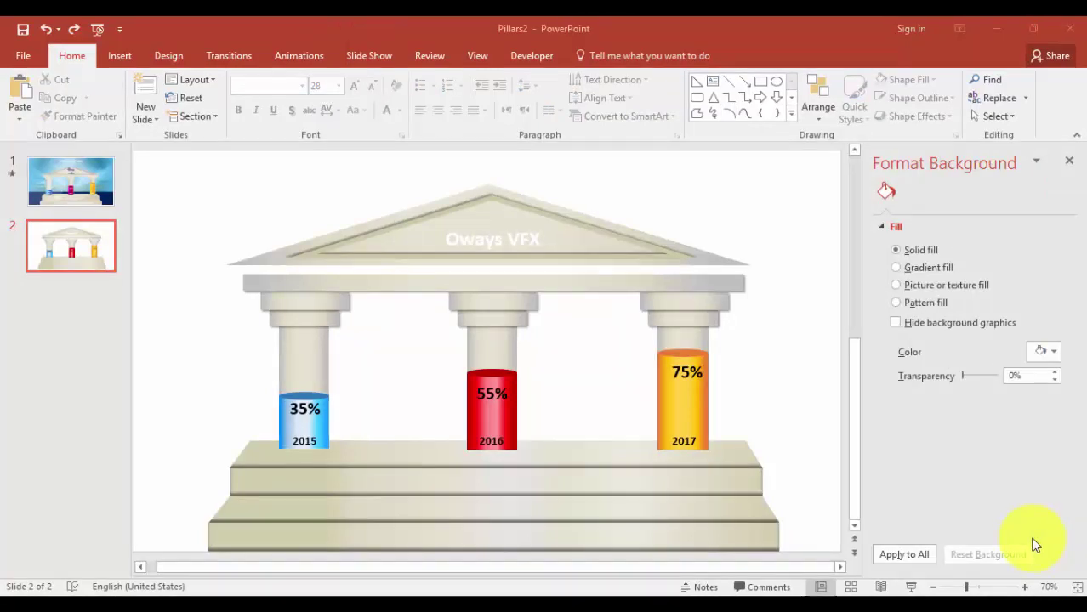
- Place a shortened copy of the first pillar's shaft beneath it and skew the copy's lower corners into a slanted reflection on the top step
click(314, 356)
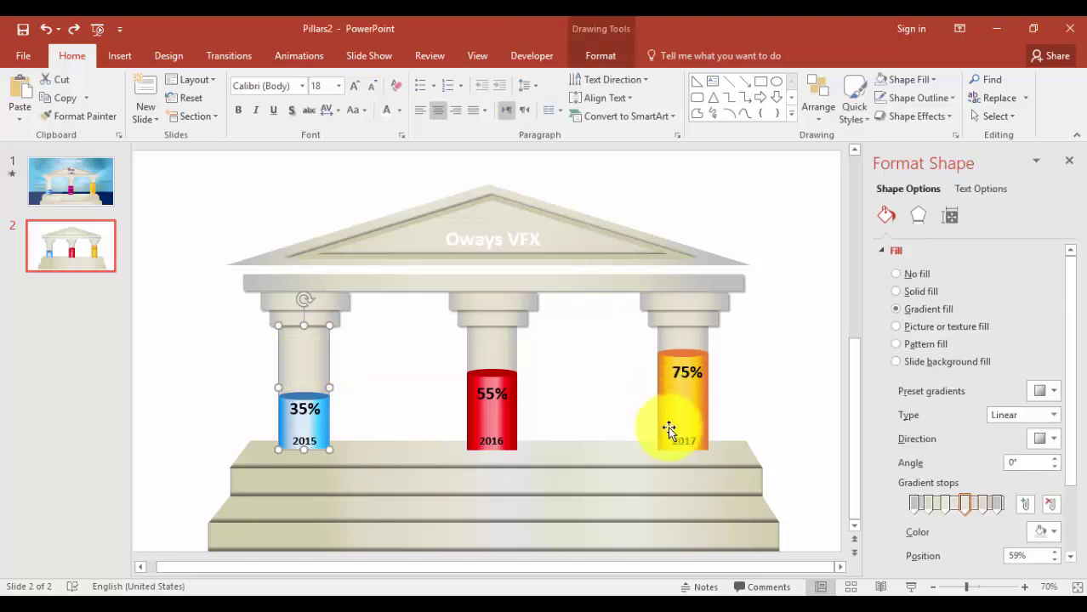
drag(299, 369, 313, 483)
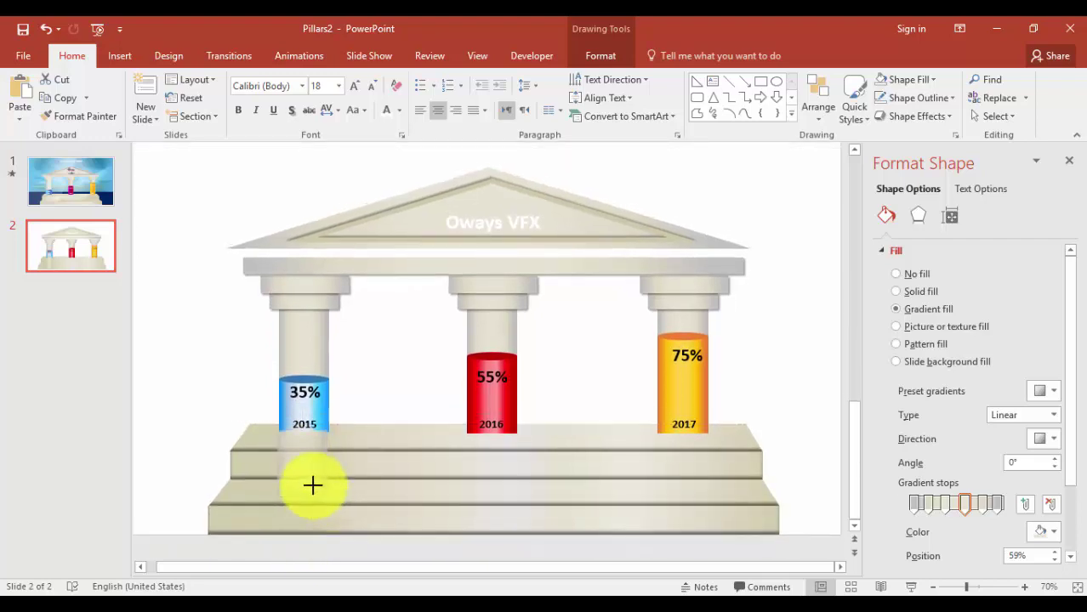
right_click(302, 467)
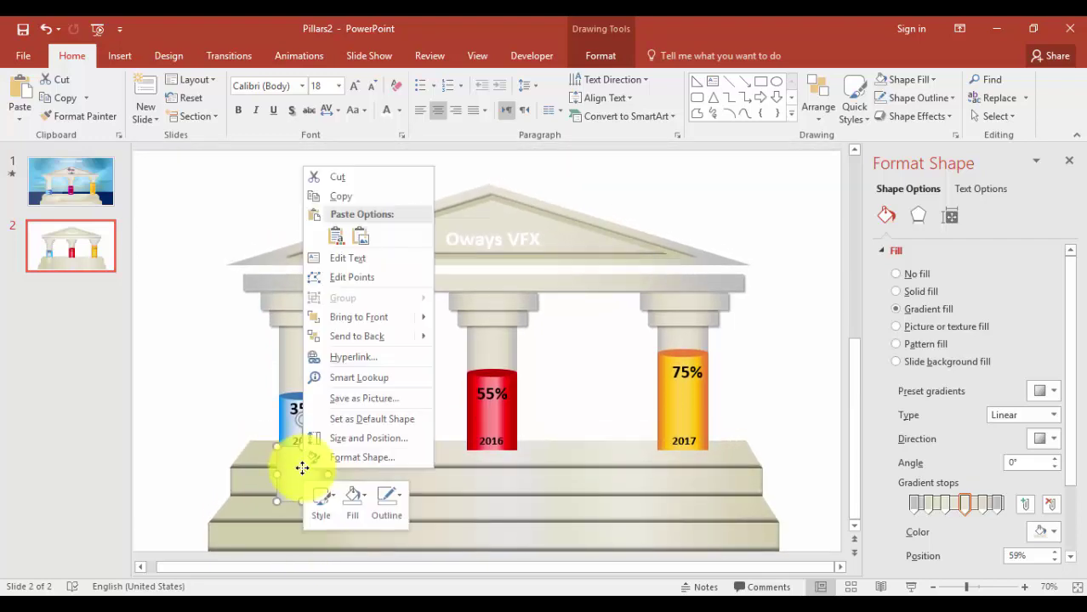
click(382, 277)
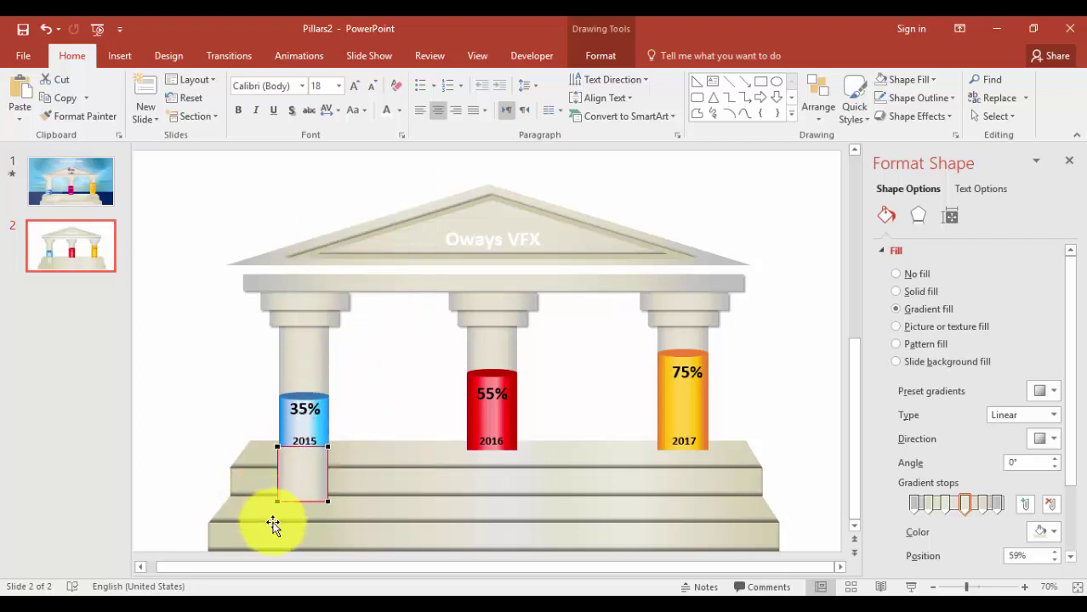
drag(279, 501, 320, 467)
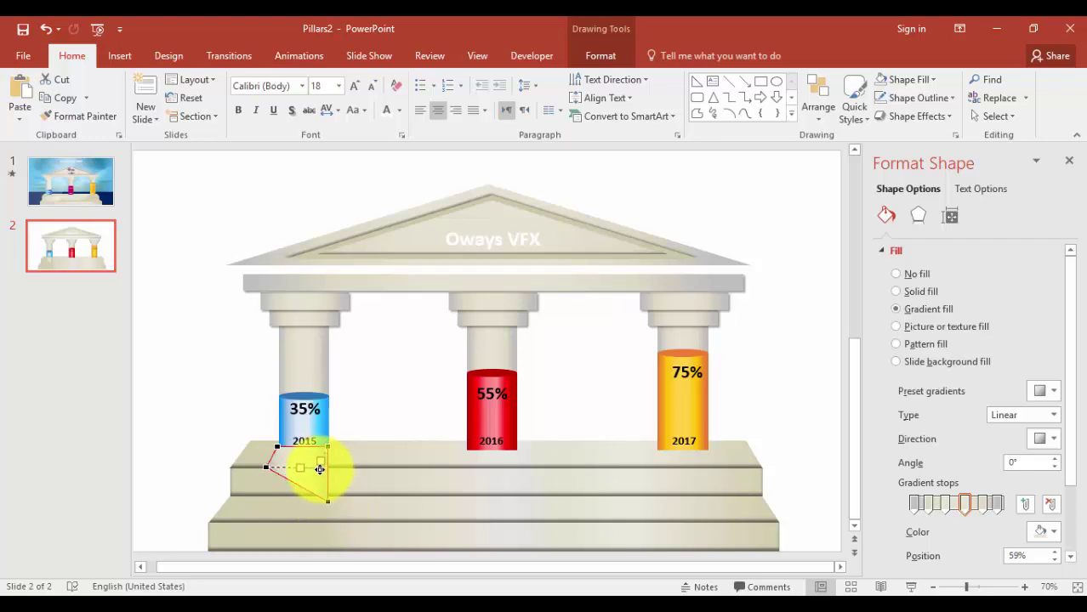
click(150, 445)
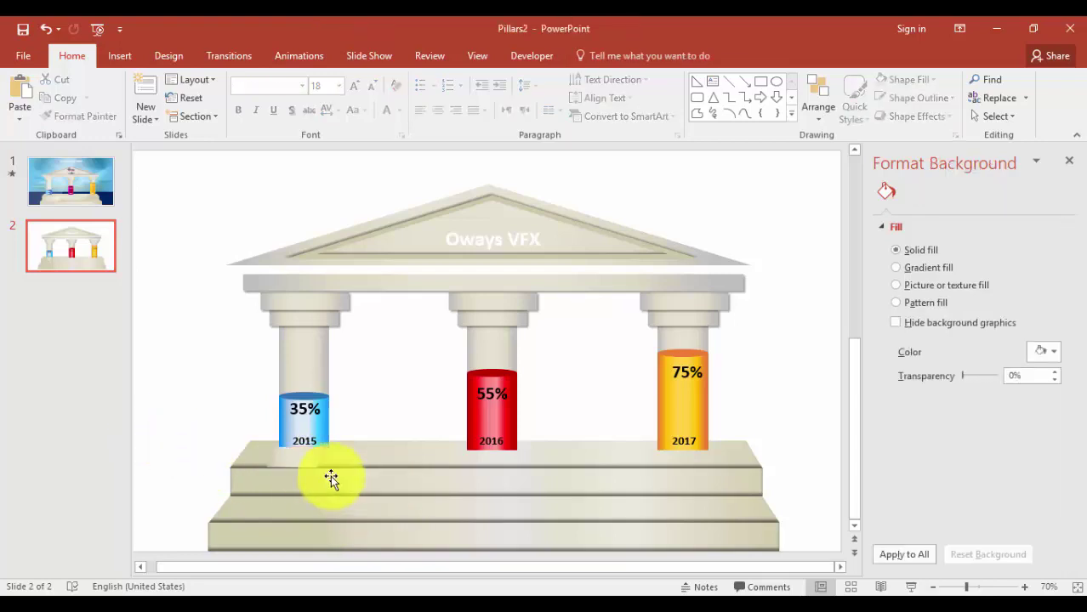
- Align the slanted reflection's upper edge with the bottom of the blue segment
click(302, 455)
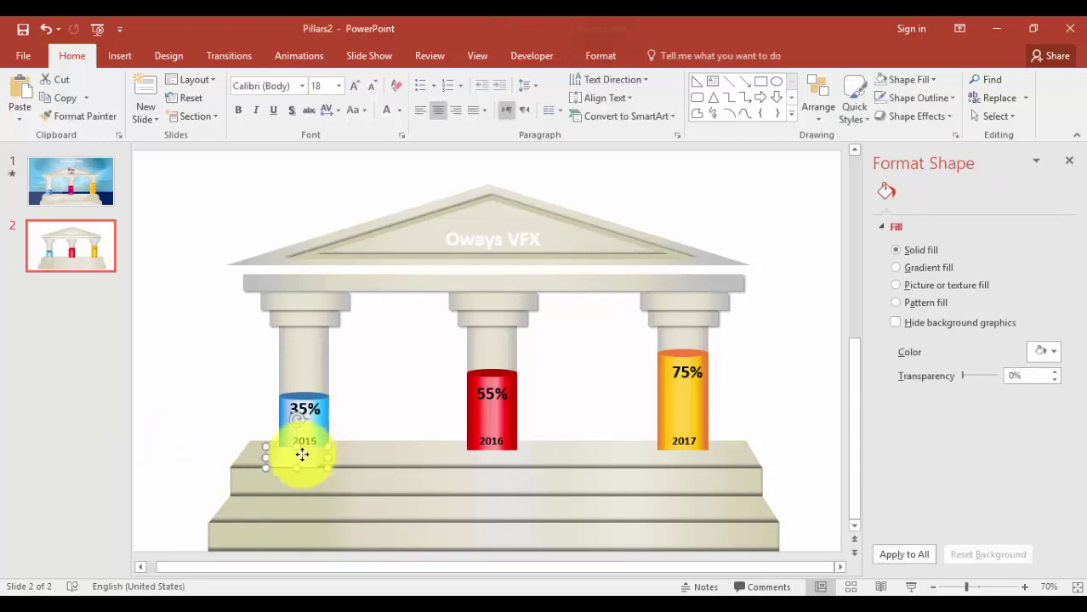
click(986, 588)
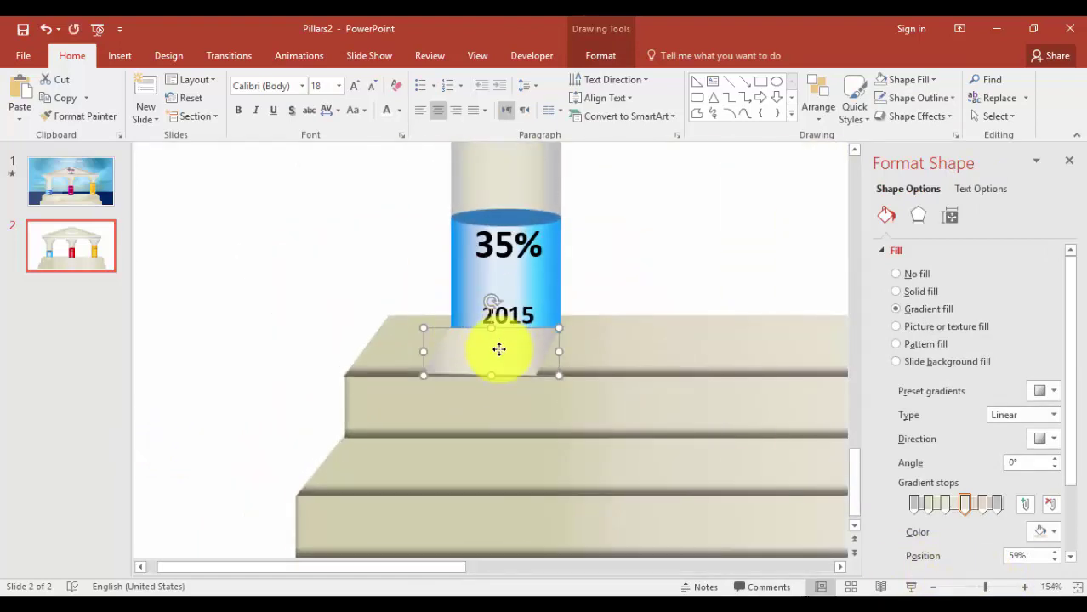
drag(497, 352, 502, 345)
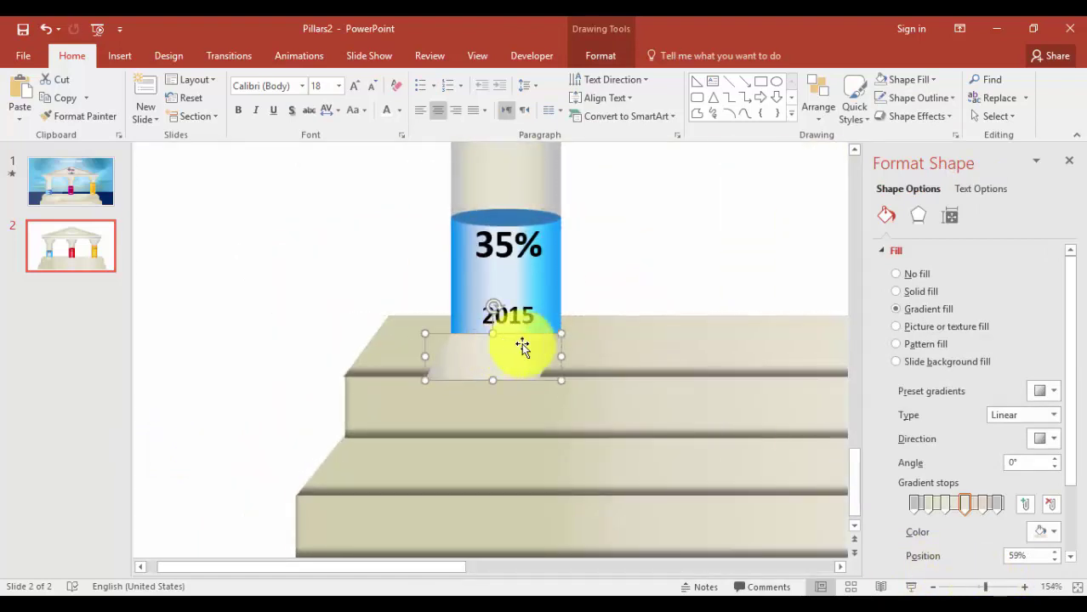
- Adjust the reflection's lower corner points to the top step's front edge and give it a fading two-stop gradient with a stop at 94%
right_click(493, 357)
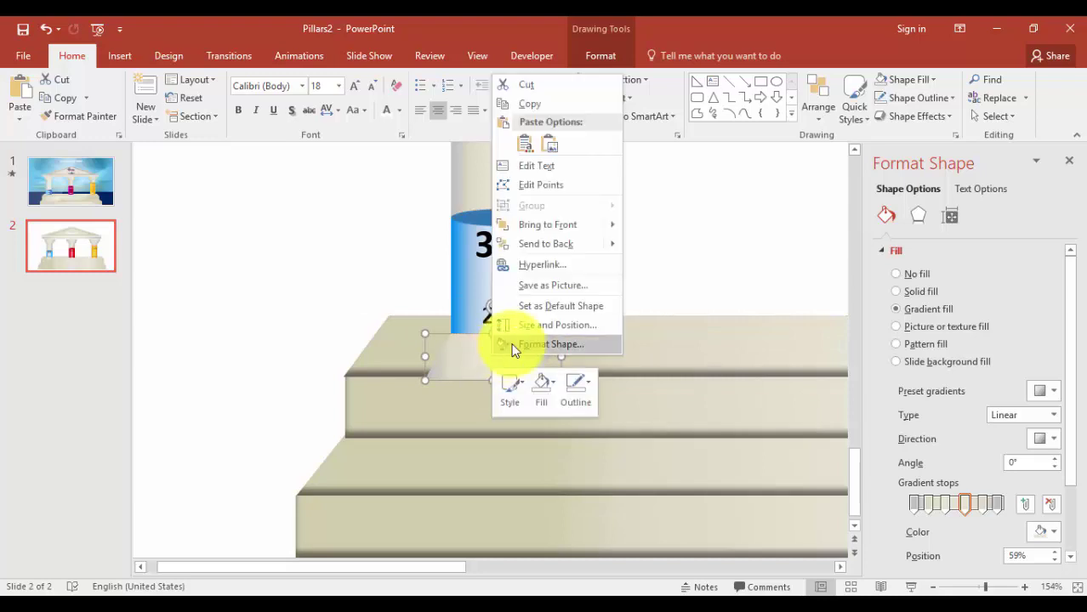
click(560, 186)
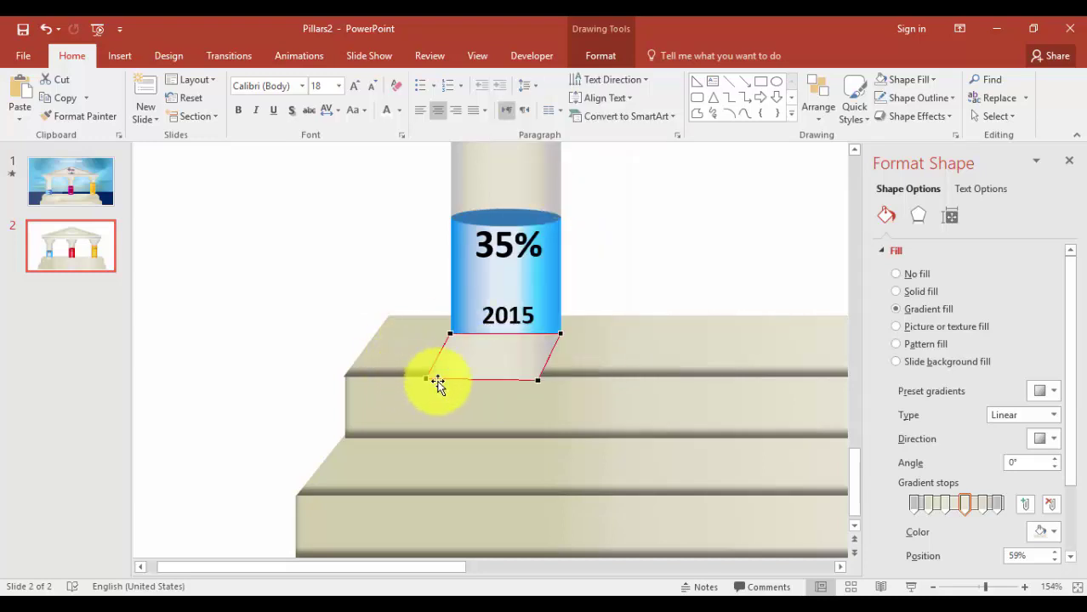
drag(425, 377, 420, 376)
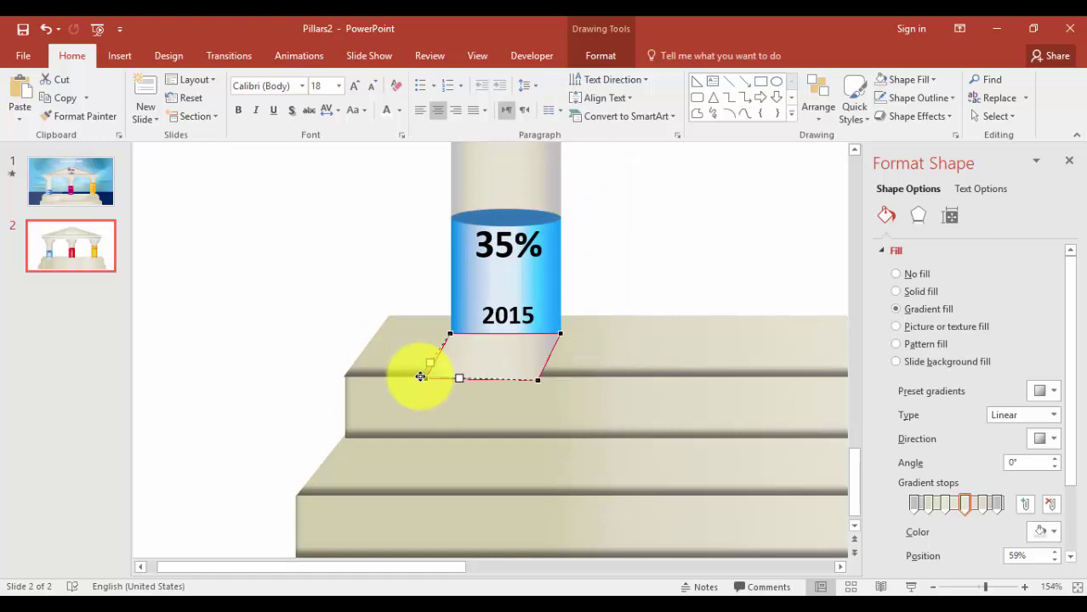
drag(538, 380, 540, 372)
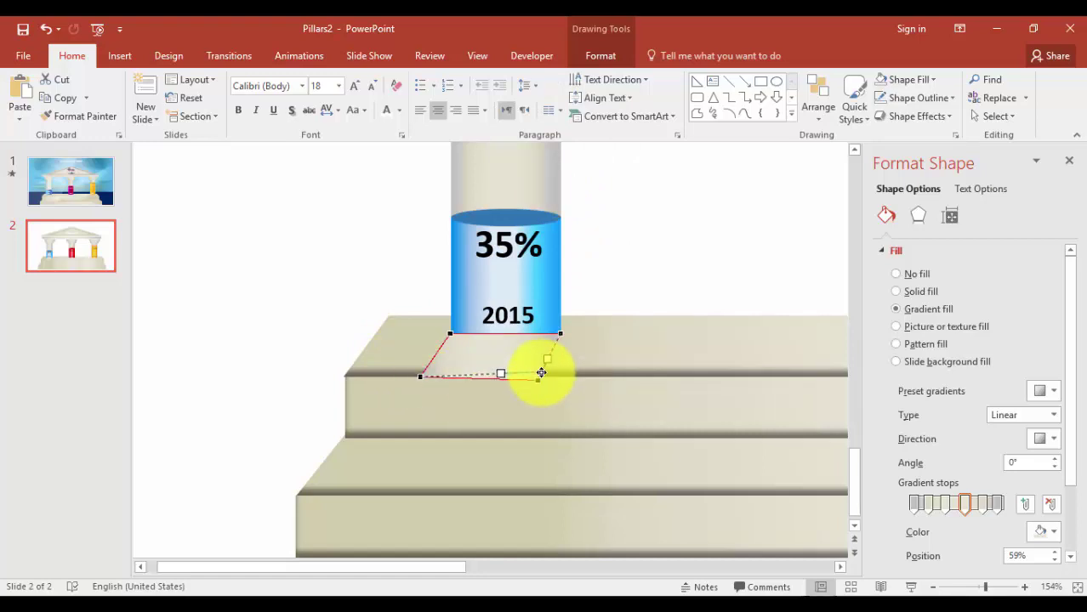
drag(420, 377, 420, 371)
click(555, 369)
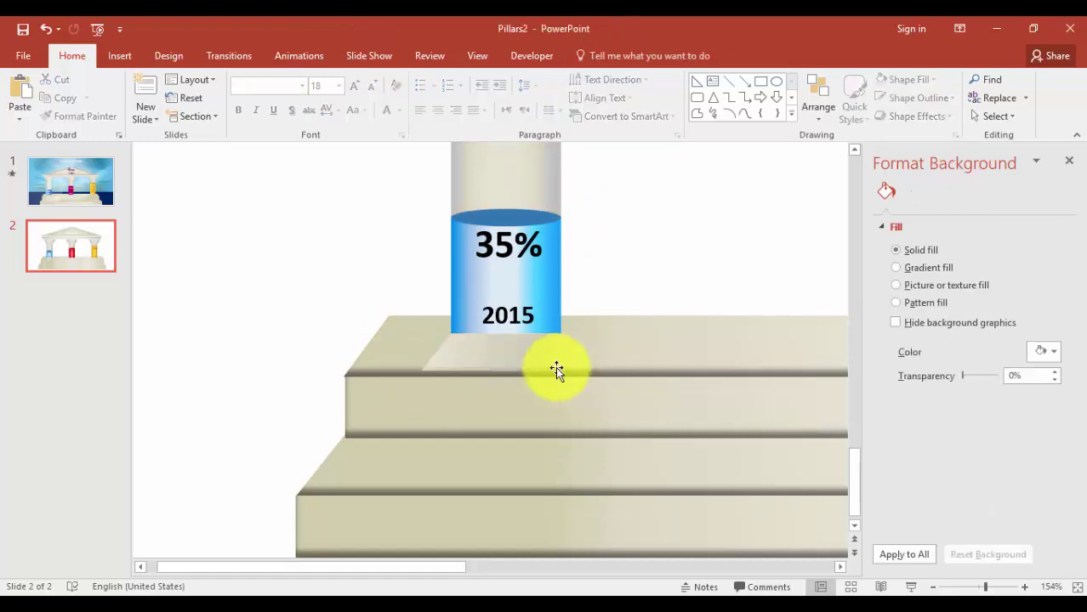
click(521, 359)
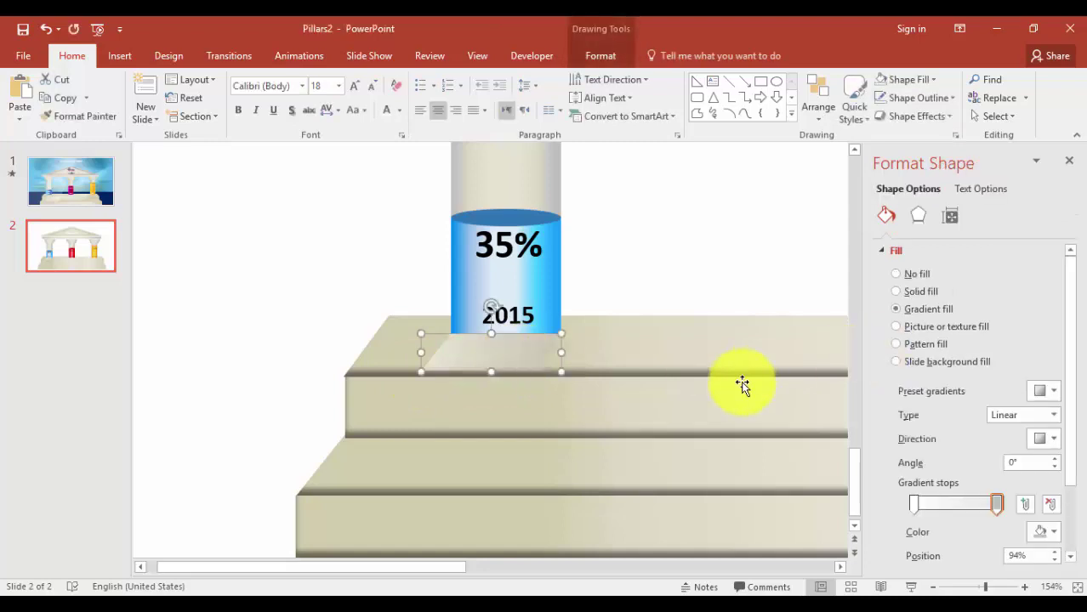
- Copy the slanted reflection onto the lower step's top surface and stretch the copy's bottom corner points to that step's front edge
drag(541, 374, 468, 458)
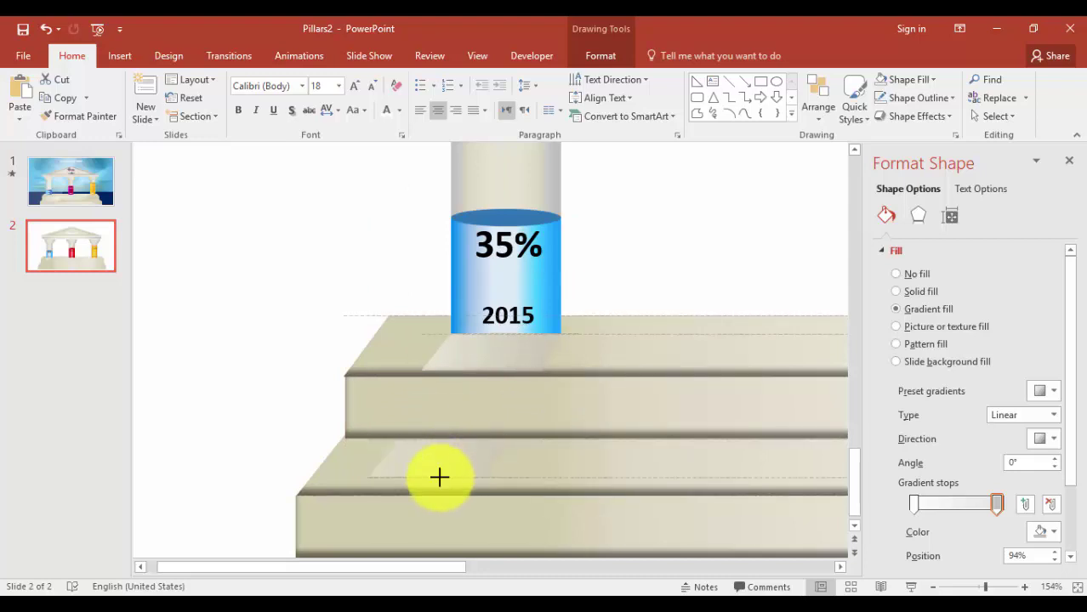
right_click(447, 459)
click(503, 288)
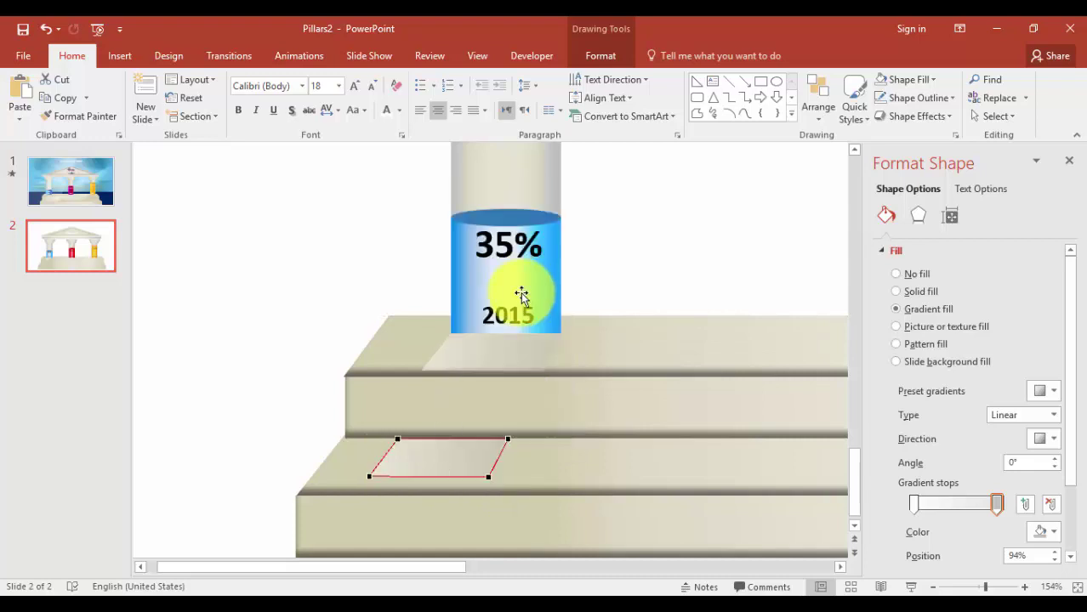
drag(489, 477, 474, 490)
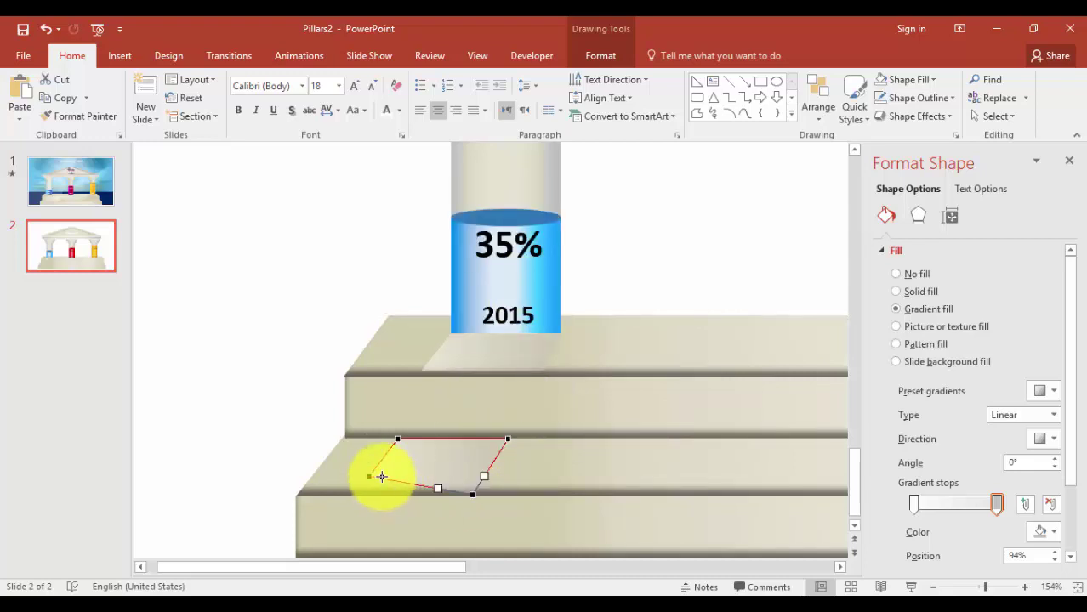
drag(369, 476, 352, 495)
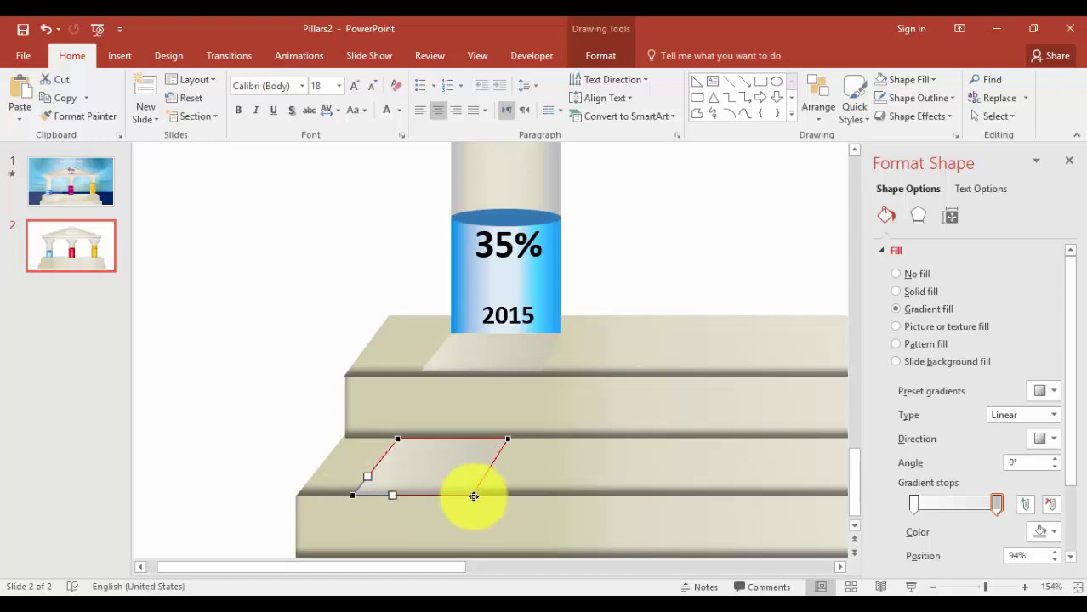
drag(472, 496, 460, 495)
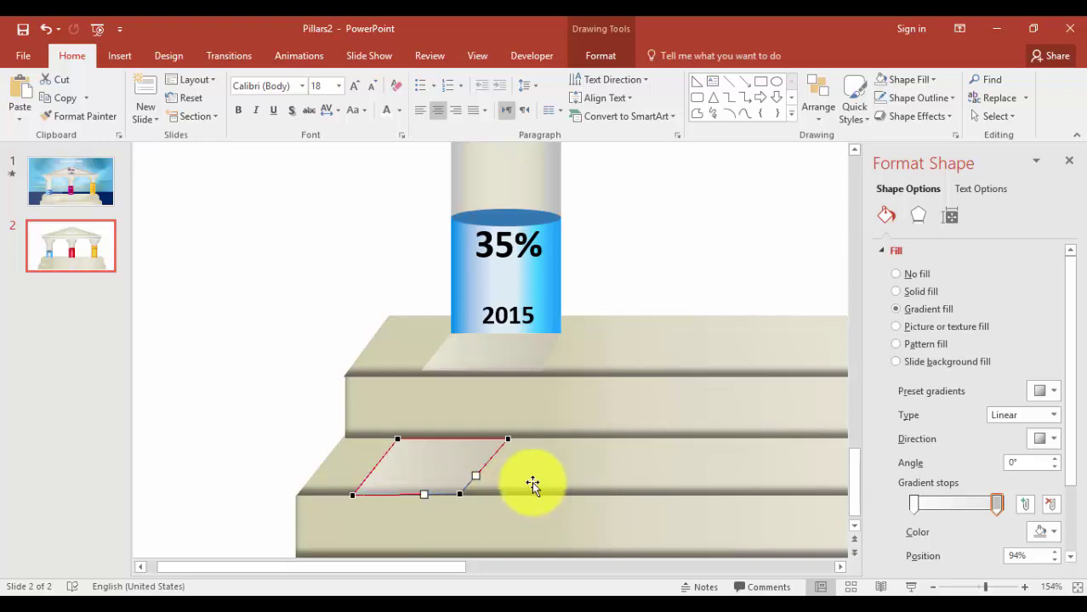
- Draw a rectangle about 13.33 by 2.98 inches spanning the slide's full width, from the lower pillars down to the slide's bottom edge
click(938, 587)
click(939, 586)
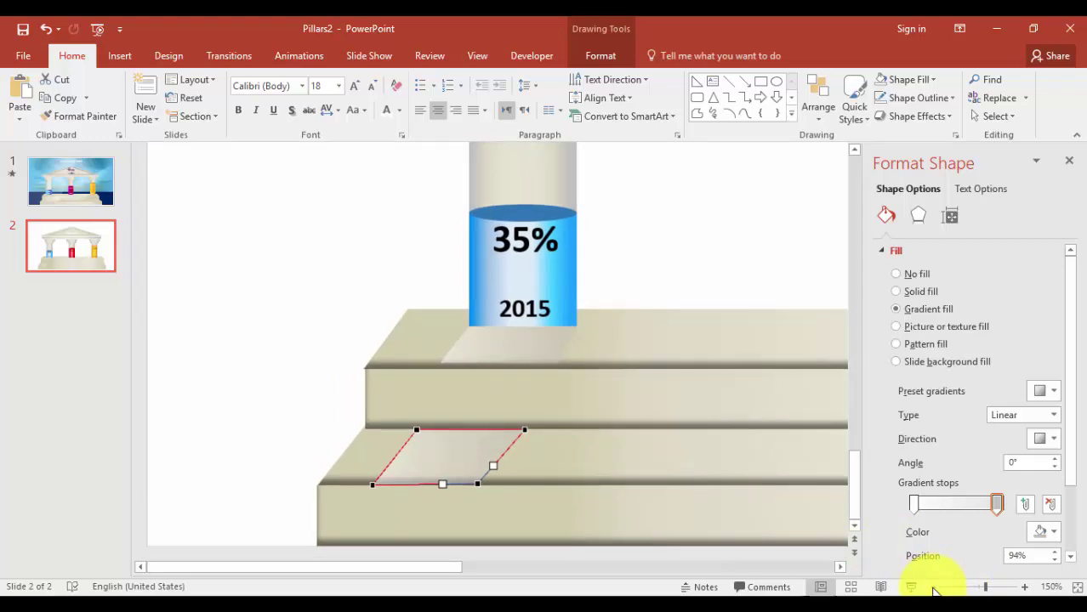
click(939, 587)
click(938, 586)
click(939, 587)
click(939, 586)
click(933, 586)
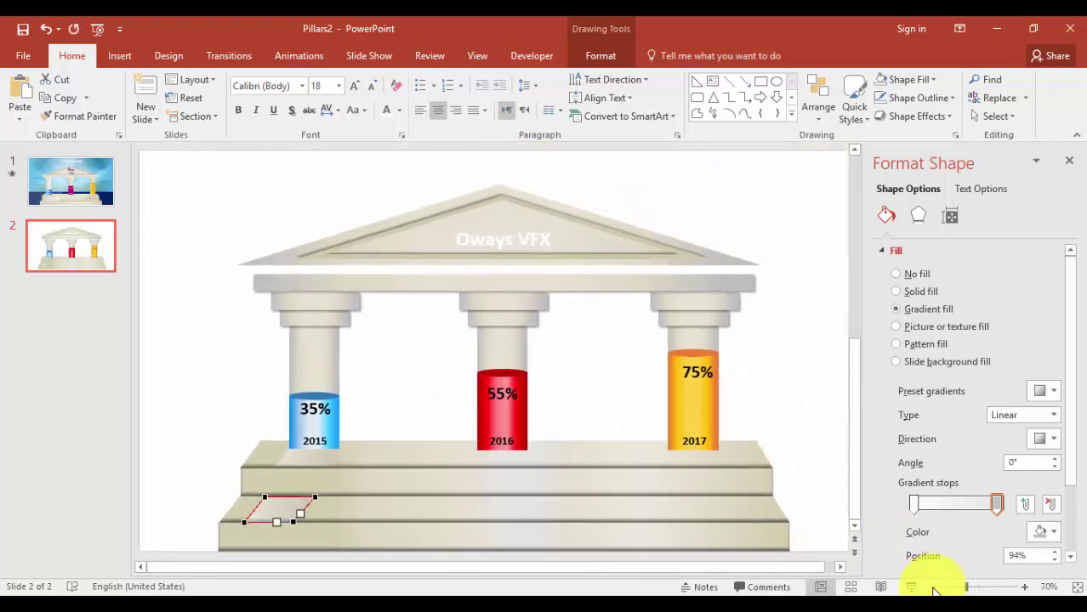
click(932, 587)
click(798, 472)
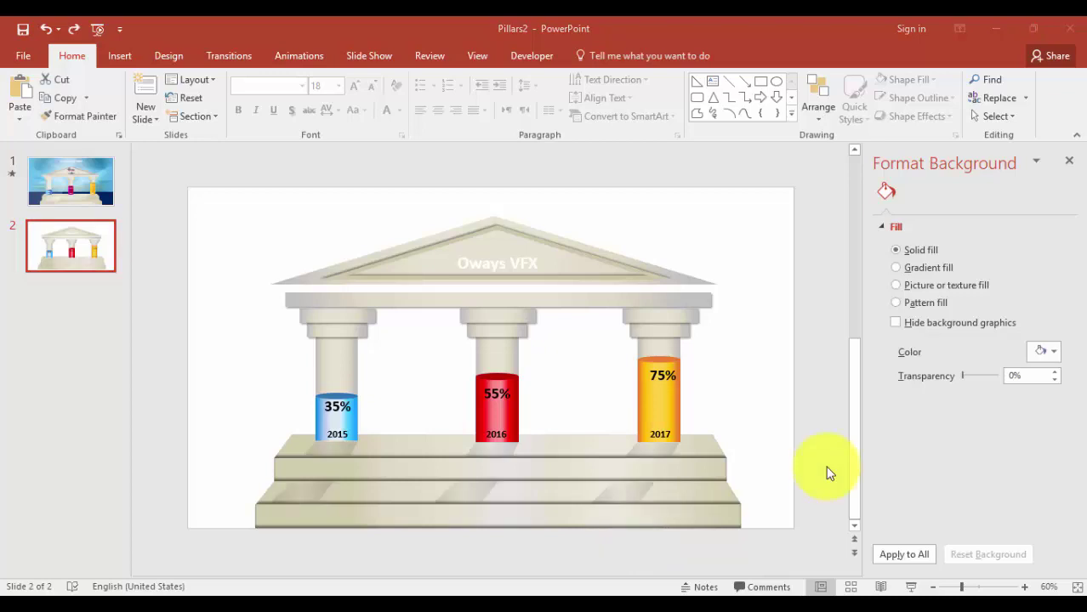
click(80, 243)
click(117, 56)
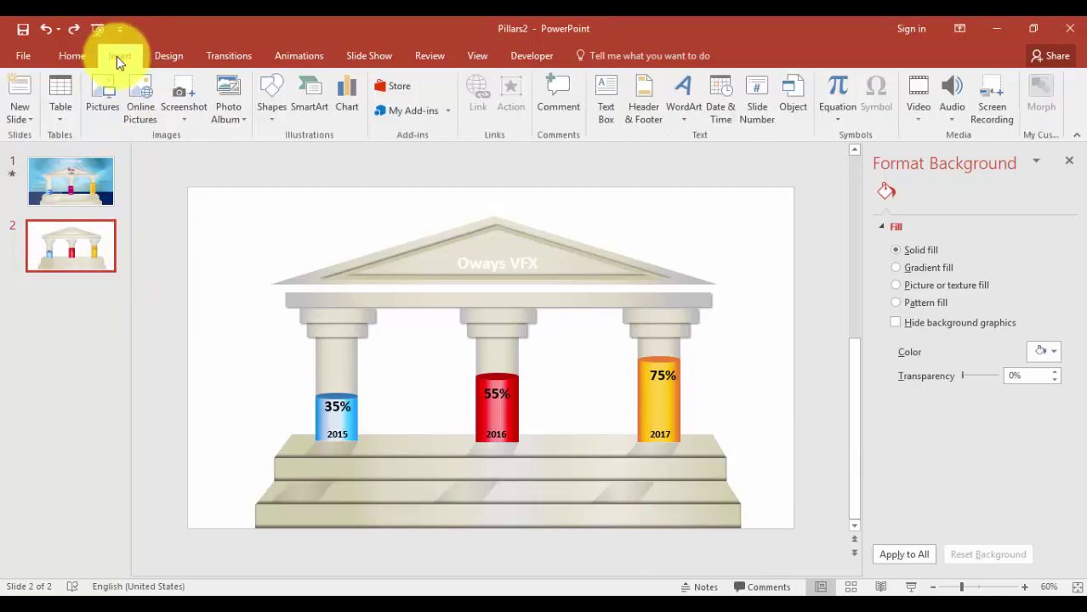
click(269, 110)
click(328, 152)
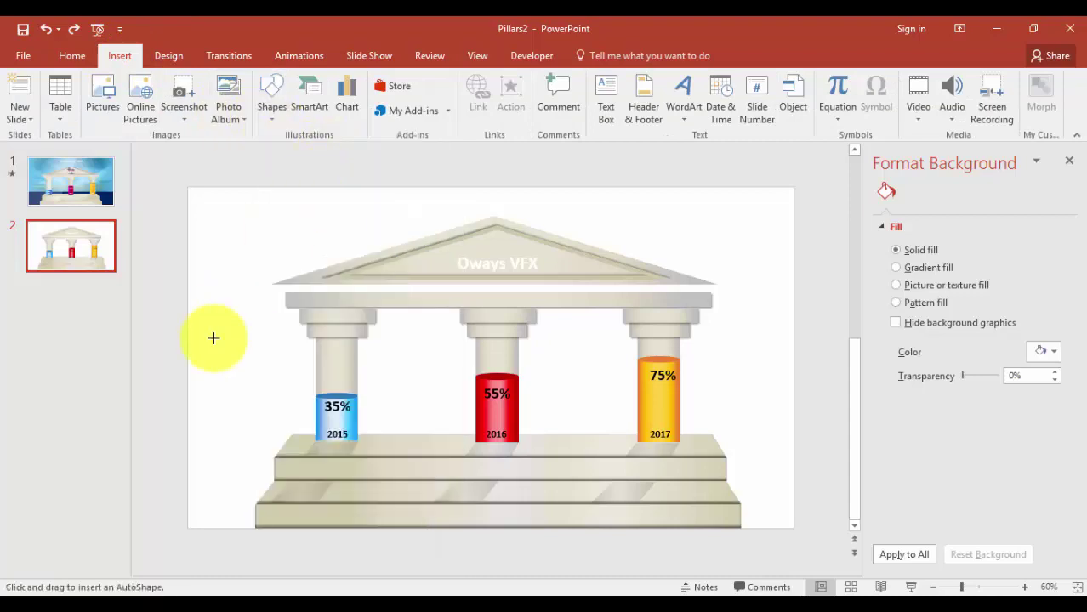
drag(188, 393, 793, 527)
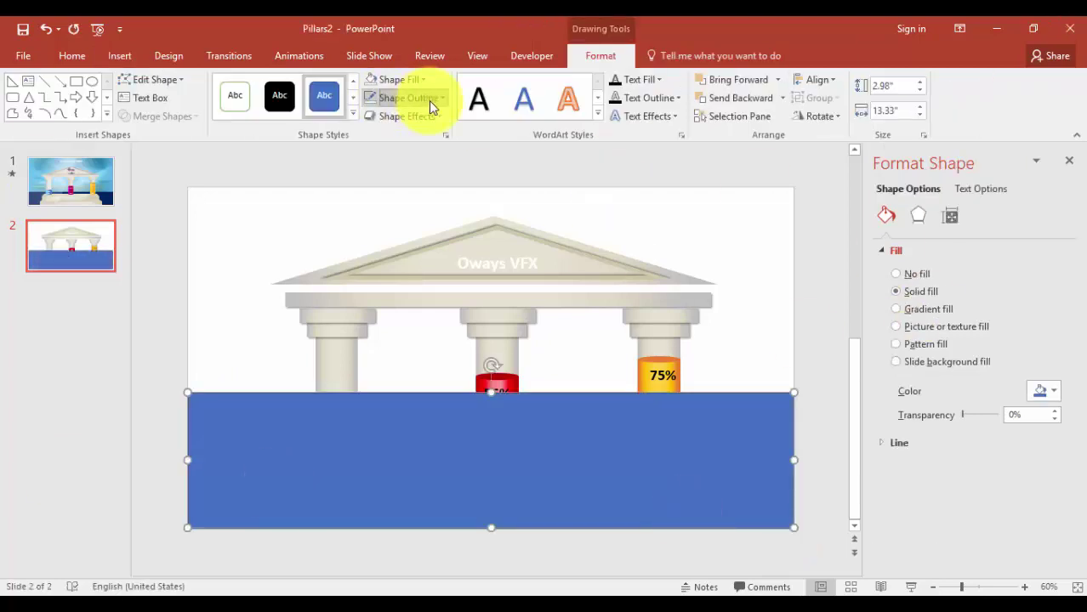
- Remove the new rectangle's outline and fill it with the standard dark blue
click(429, 100)
click(427, 265)
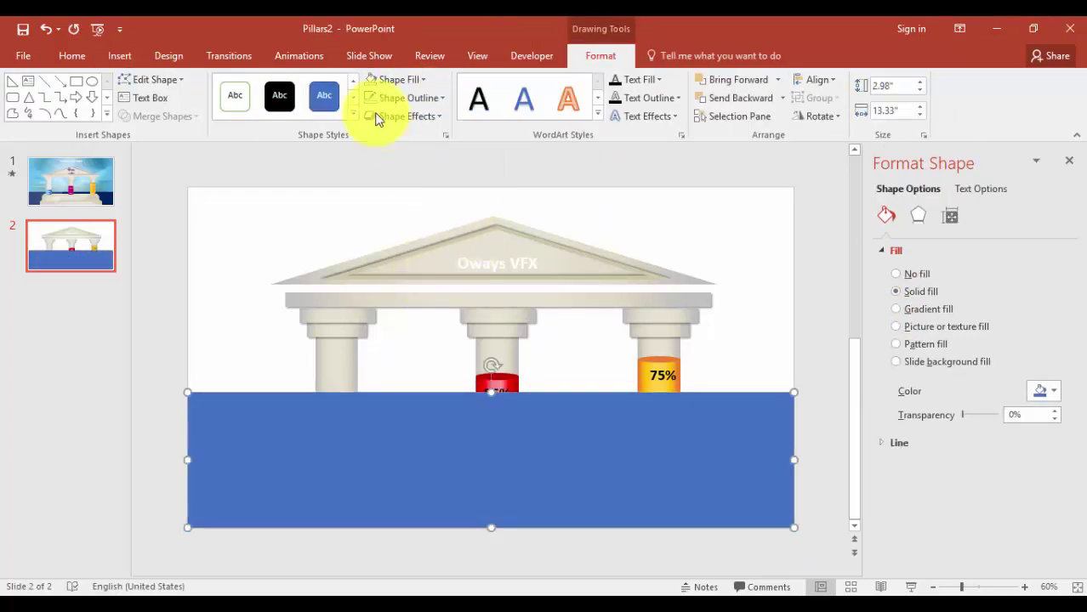
click(1042, 390)
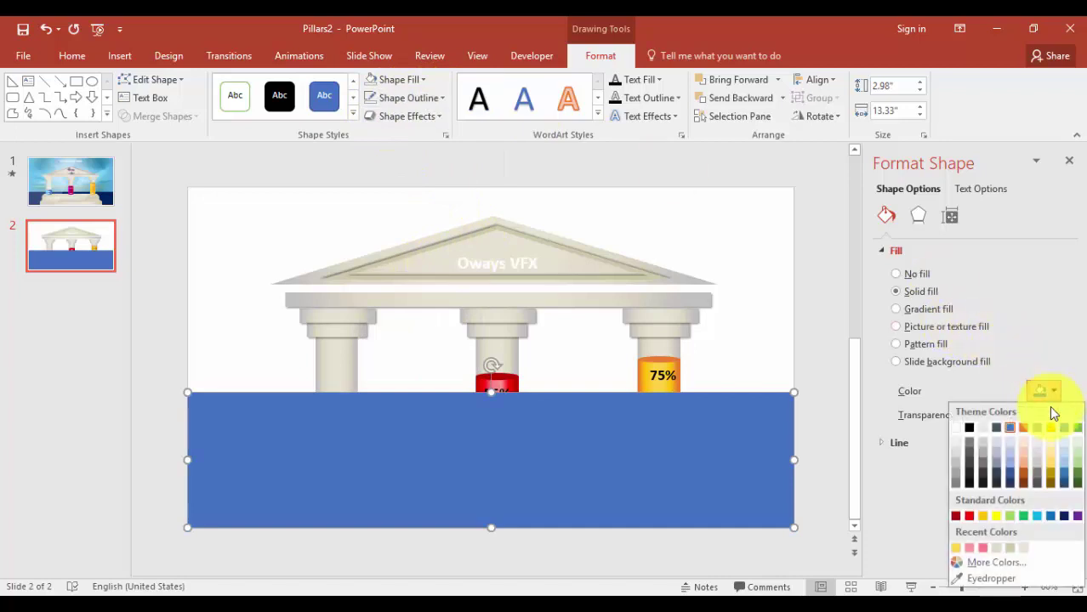
click(1065, 516)
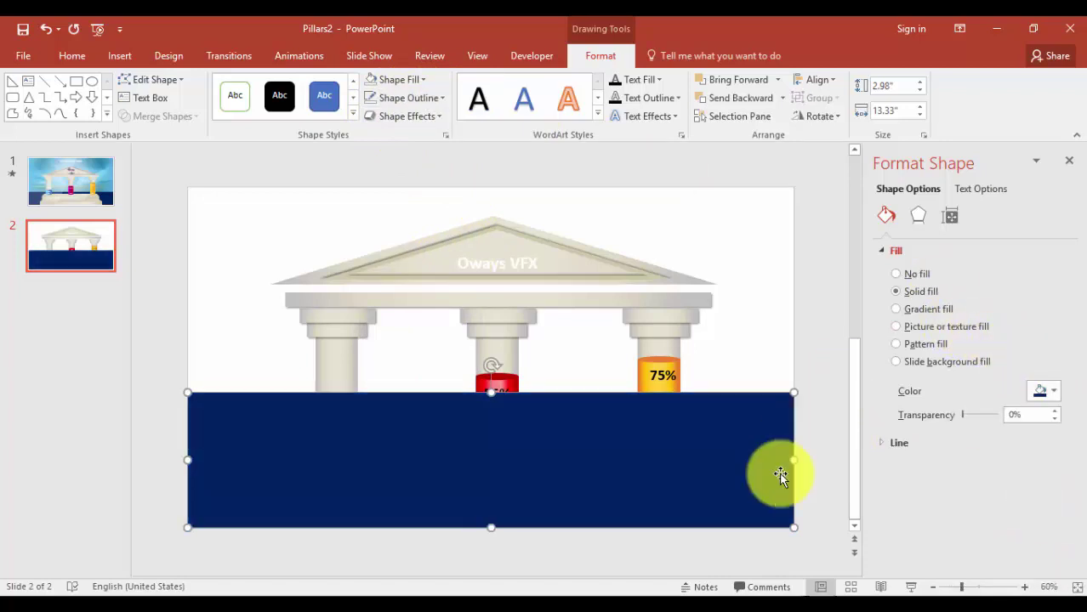
- Send the dark blue rectangle behind the temple and its steps
click(782, 98)
click(765, 139)
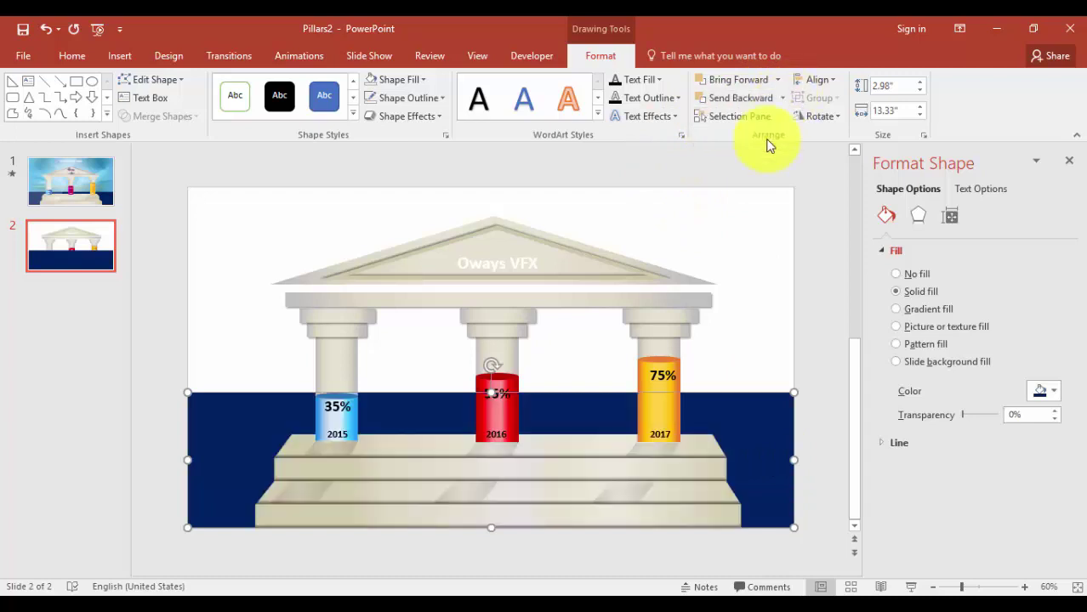
click(830, 375)
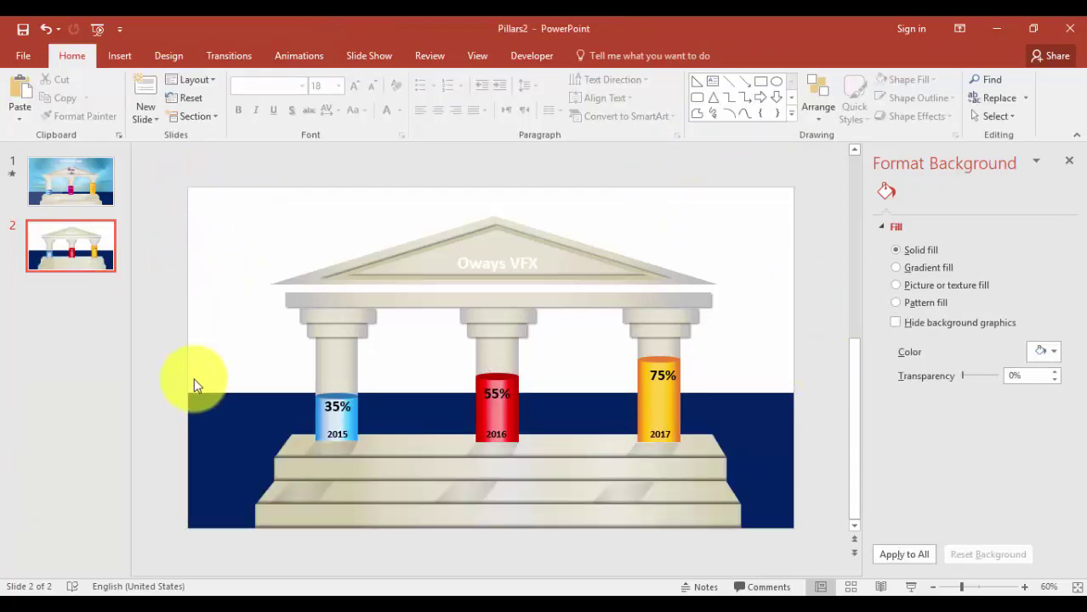
- Place a copy of the dark blue rectangle over the upper slide and extend it down to the original, about 4.61 inches high
click(217, 415)
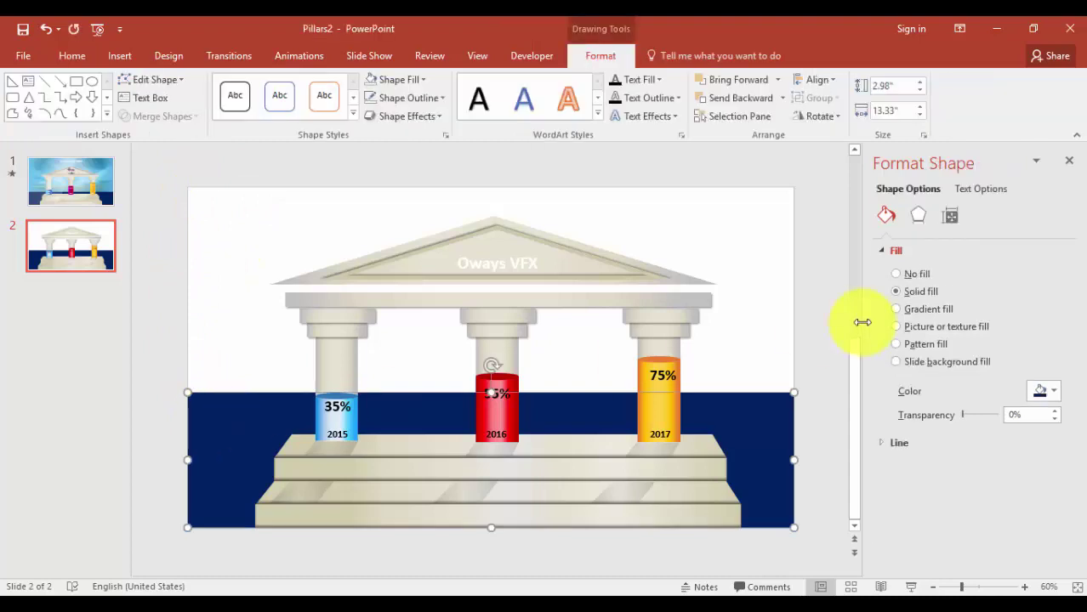
drag(271, 413, 265, 217)
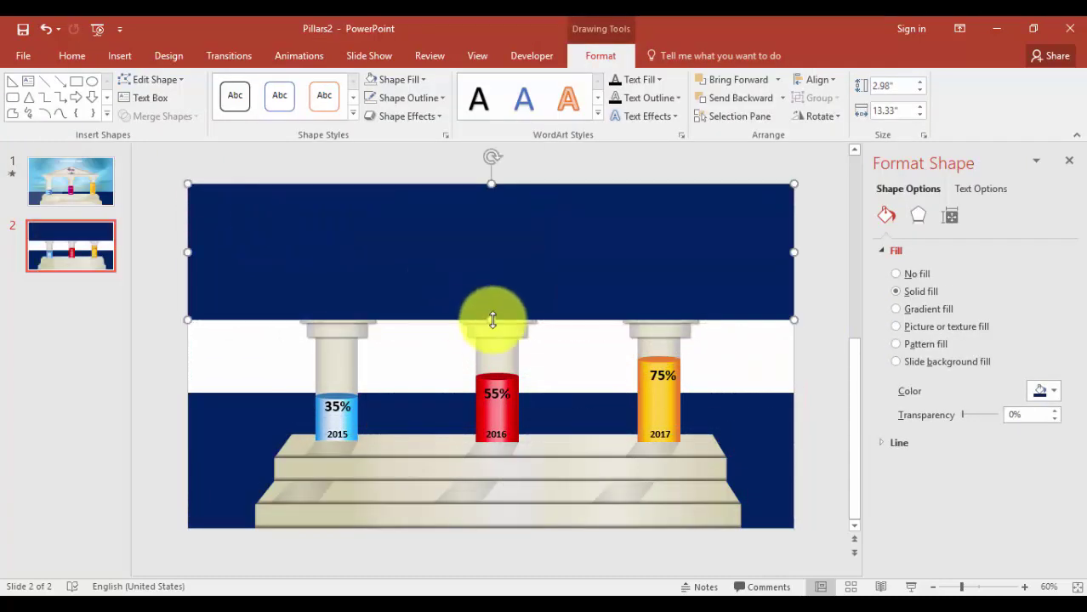
drag(493, 320, 491, 394)
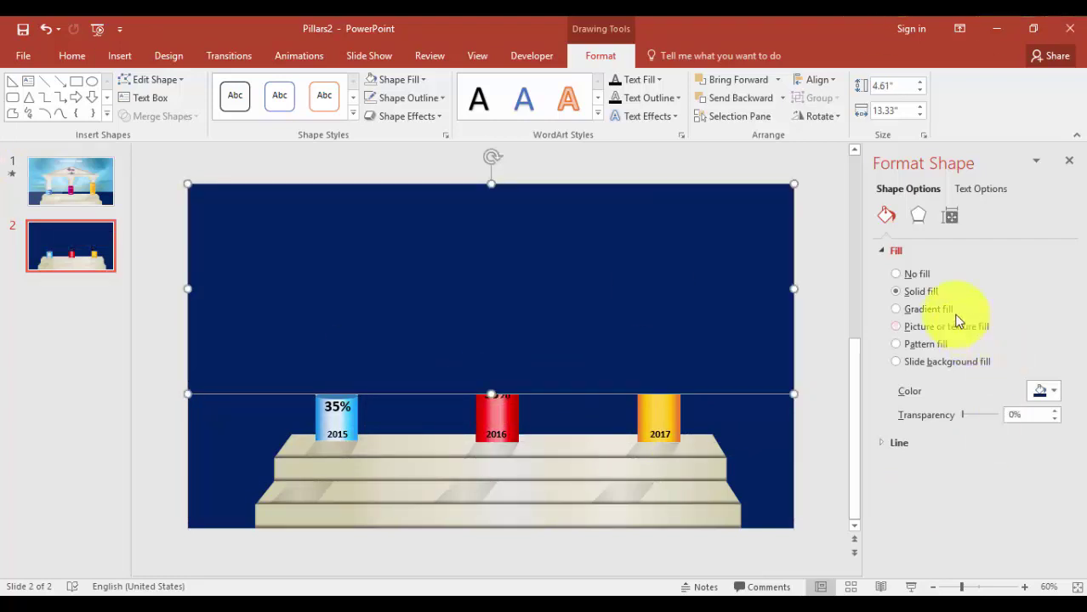
- Give the upper rectangle a blue linear gradient fill running upward at 270°
click(926, 309)
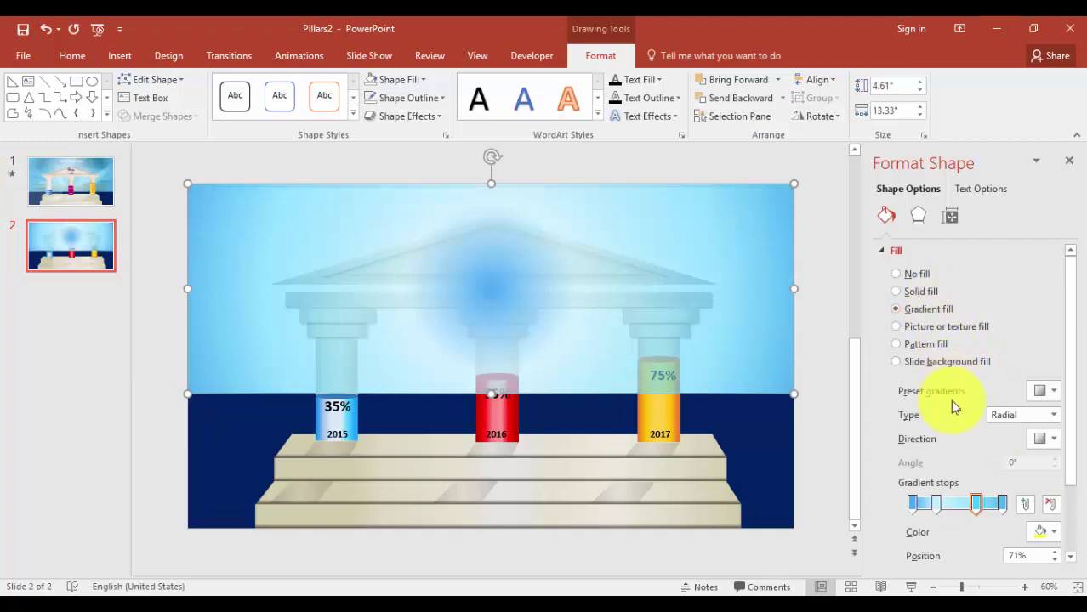
click(1052, 415)
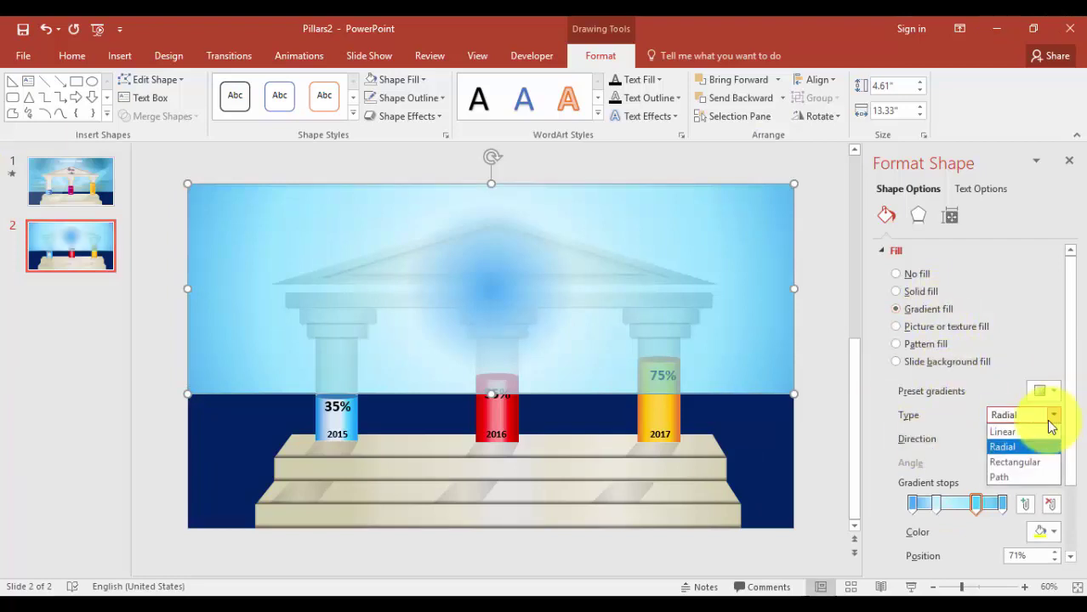
click(1025, 429)
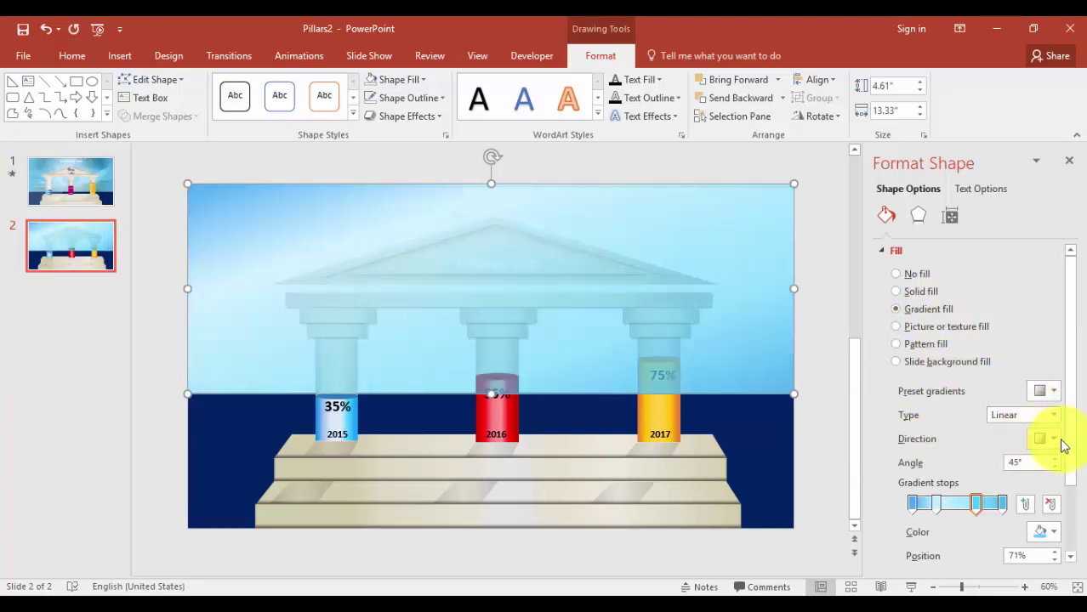
click(1057, 440)
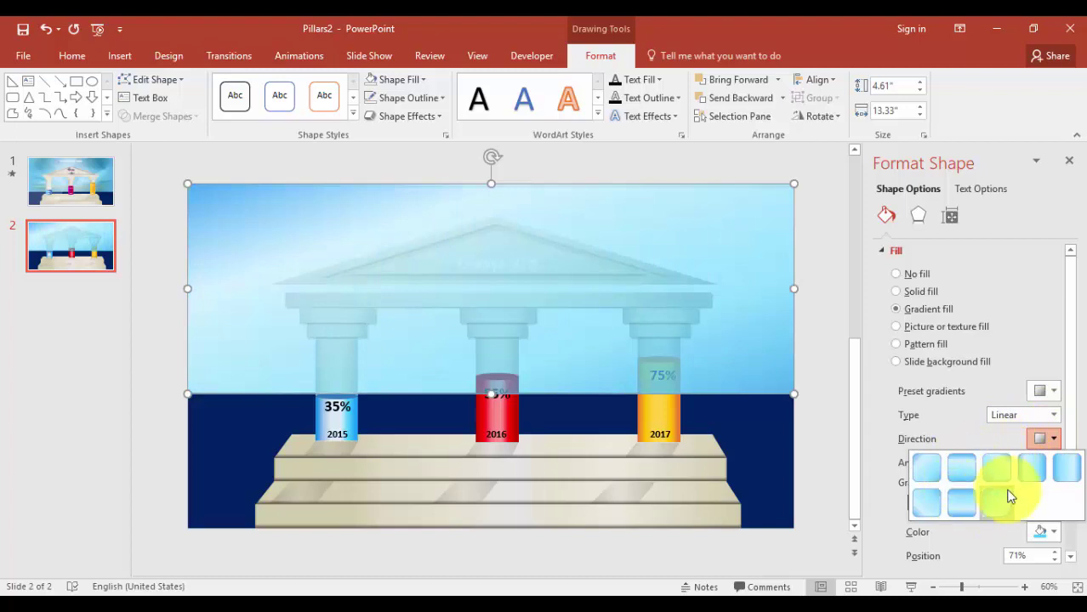
click(961, 502)
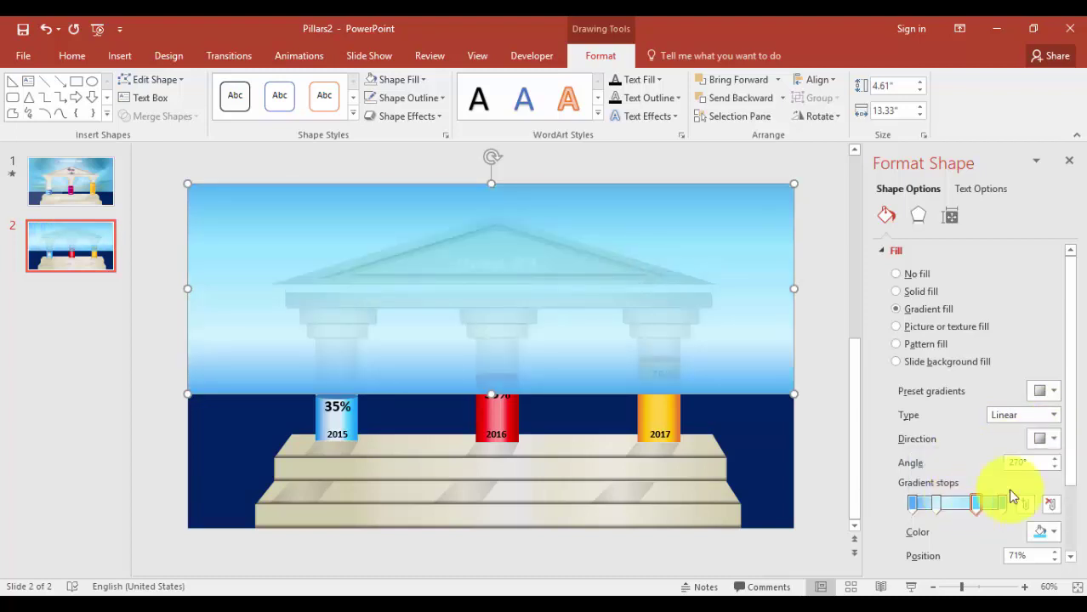
- Reduce the sky gradient to three stops with the middle one shifted toward the end, and trim the rectangle to the slide's top at 4.54 inches
click(982, 507)
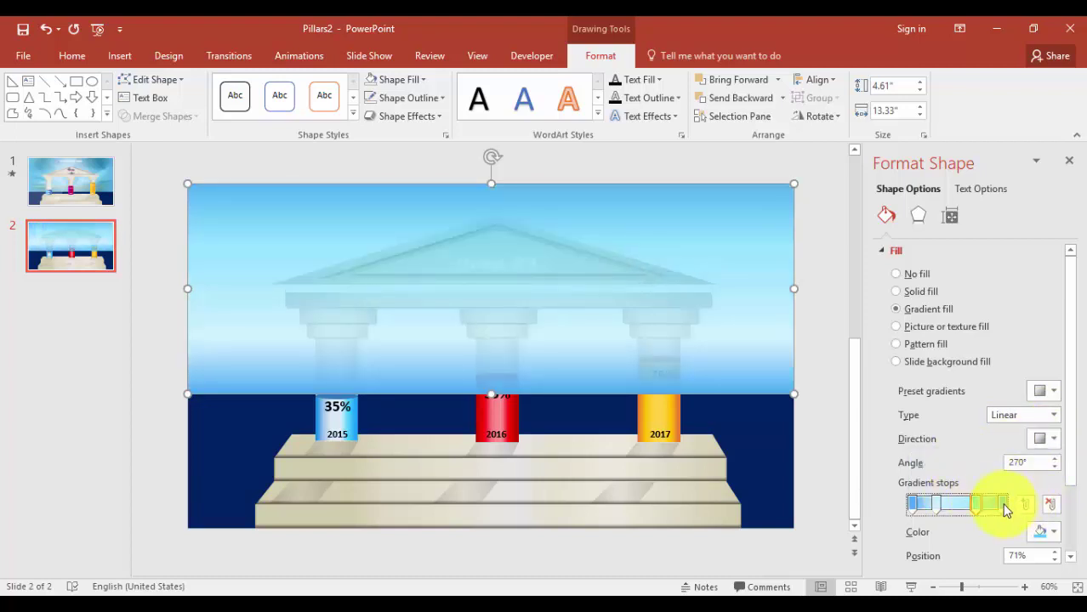
drag(1005, 508, 1069, 507)
click(1055, 505)
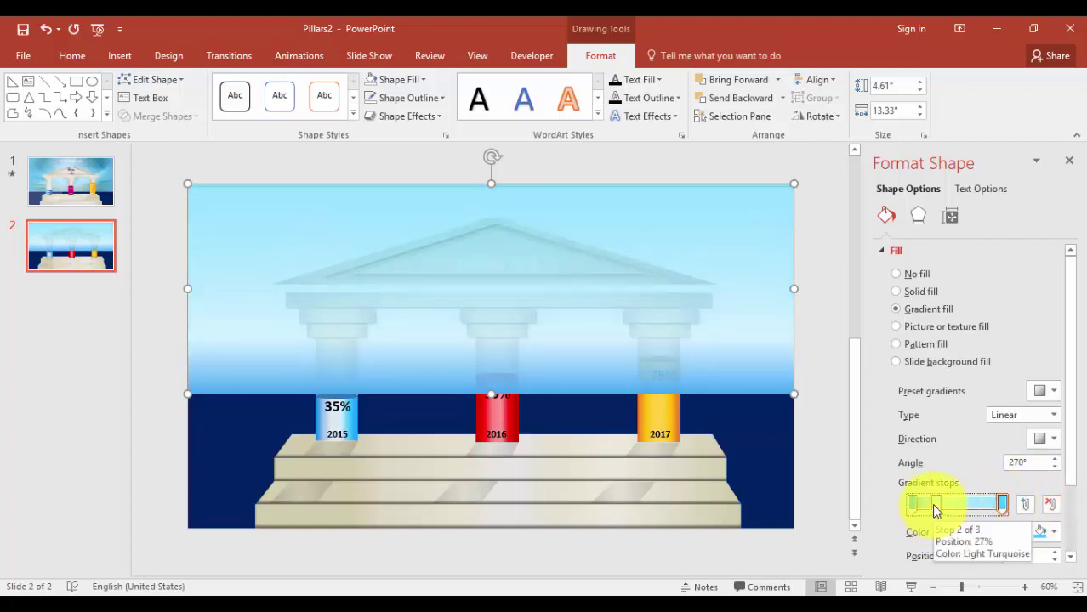
drag(936, 506, 972, 508)
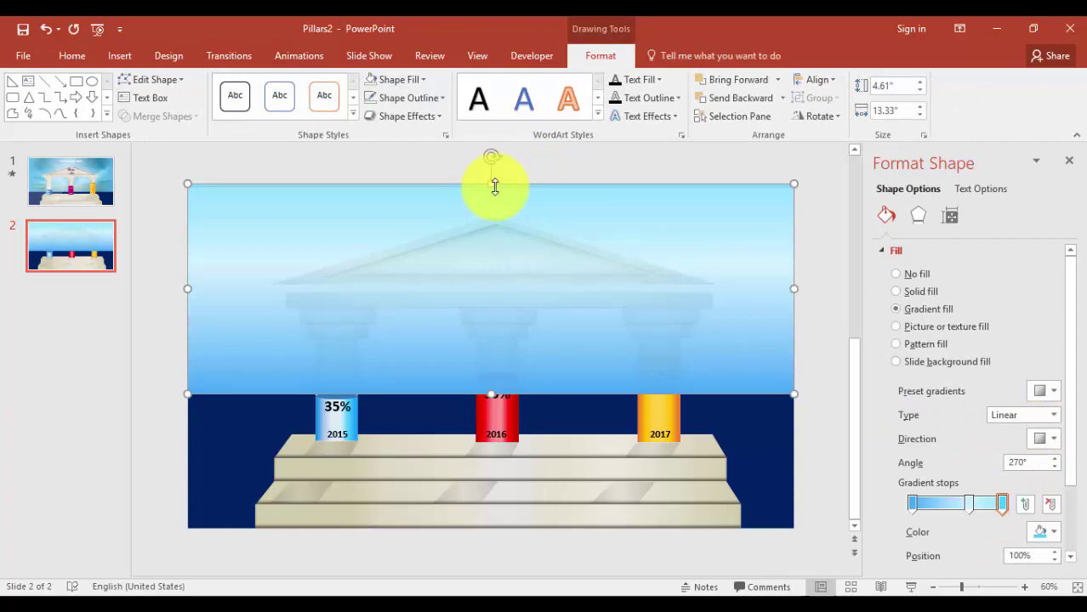
drag(491, 184, 491, 188)
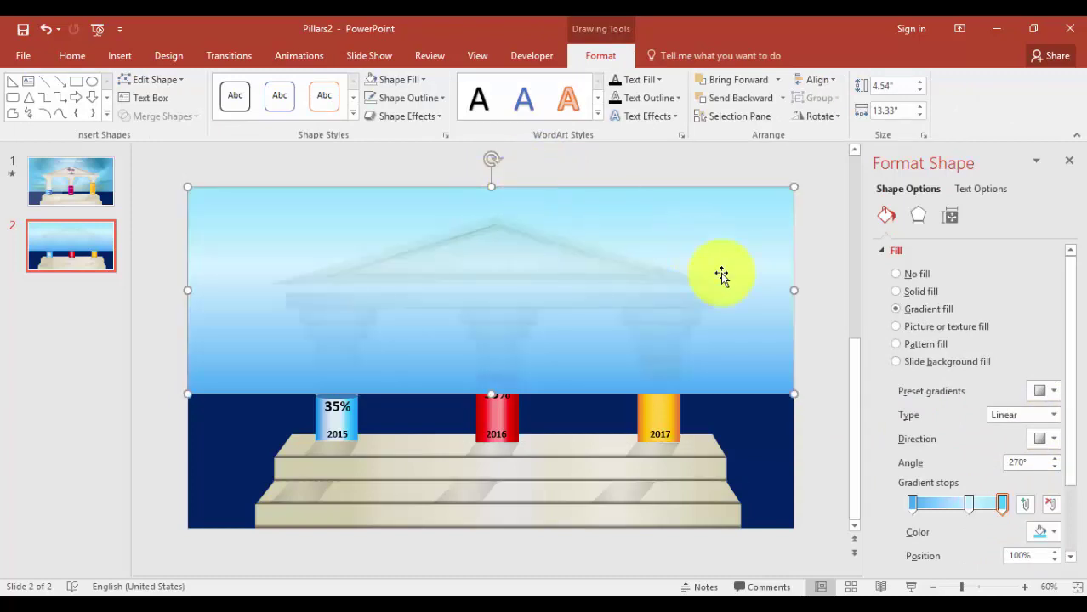
click(808, 387)
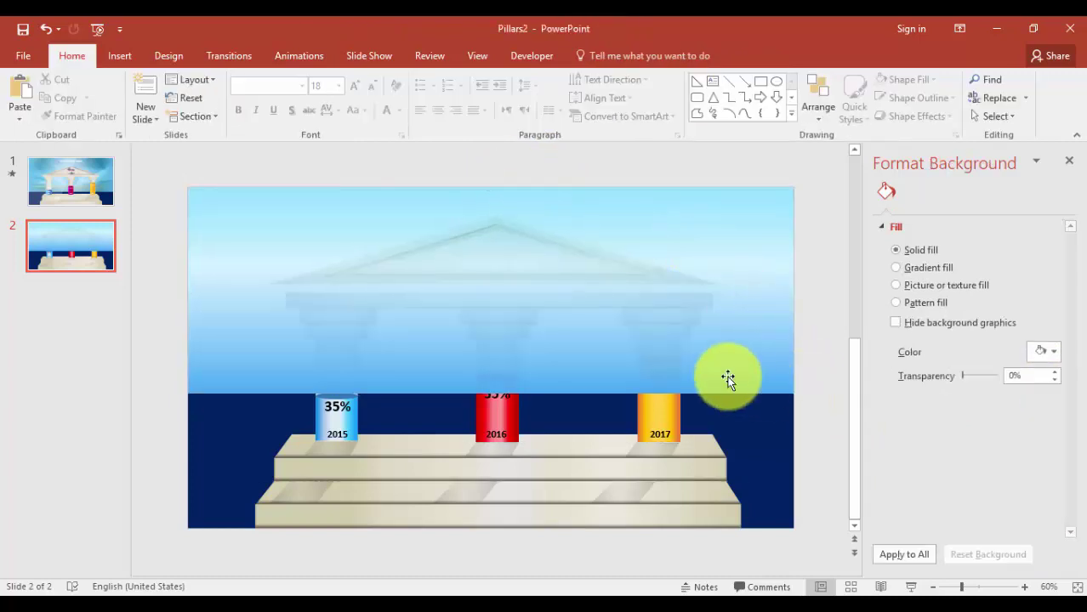
- Duplicate the sky rectangle slightly lower and fill the copy with the cloudy sky and road photo from the Pictures folder
click(719, 255)
drag(707, 256, 699, 335)
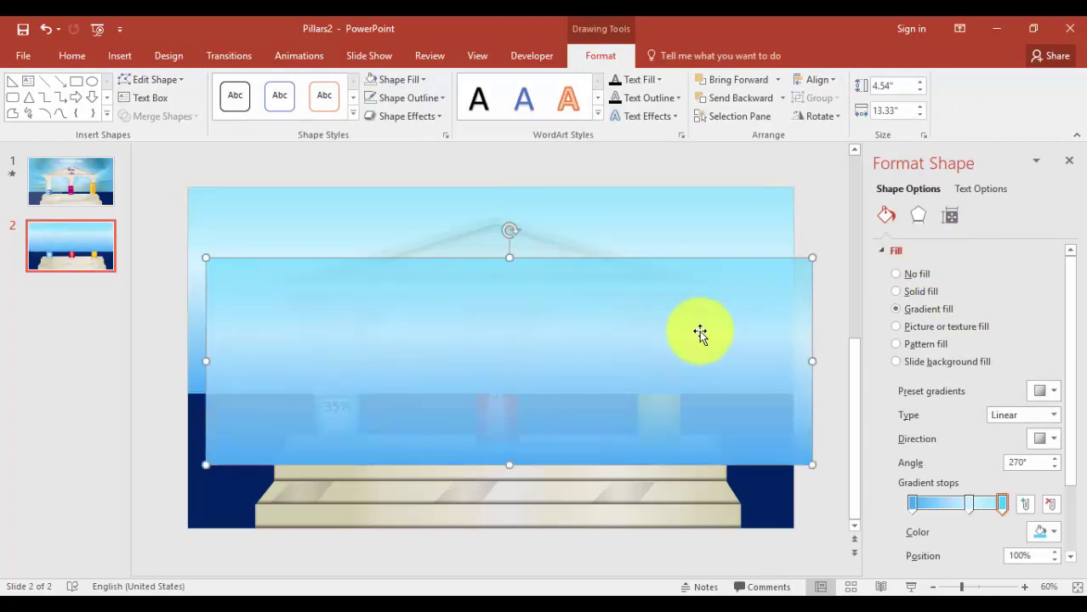
click(960, 332)
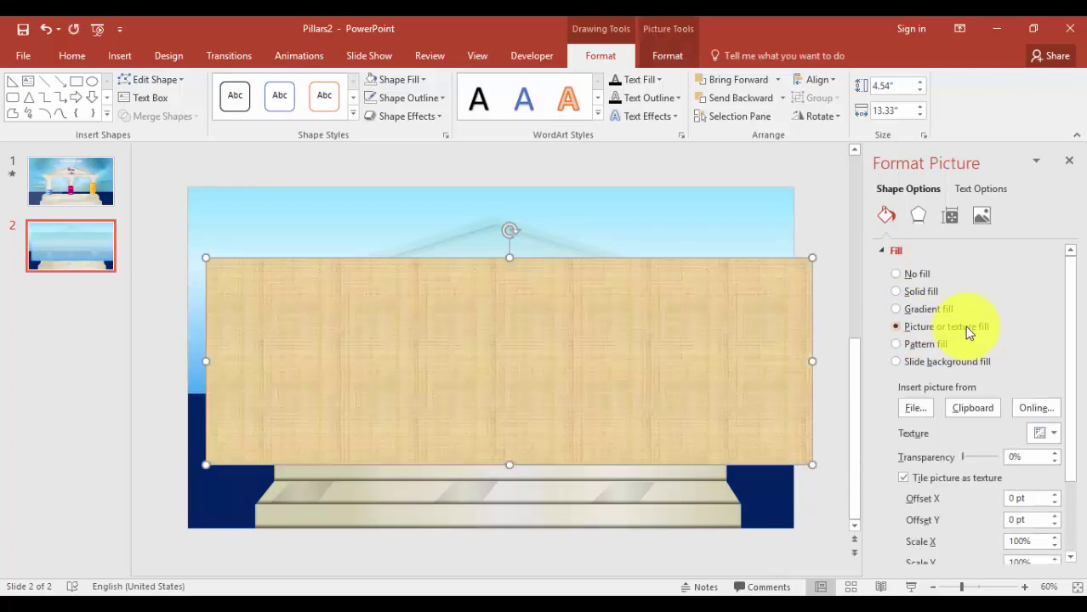
click(919, 409)
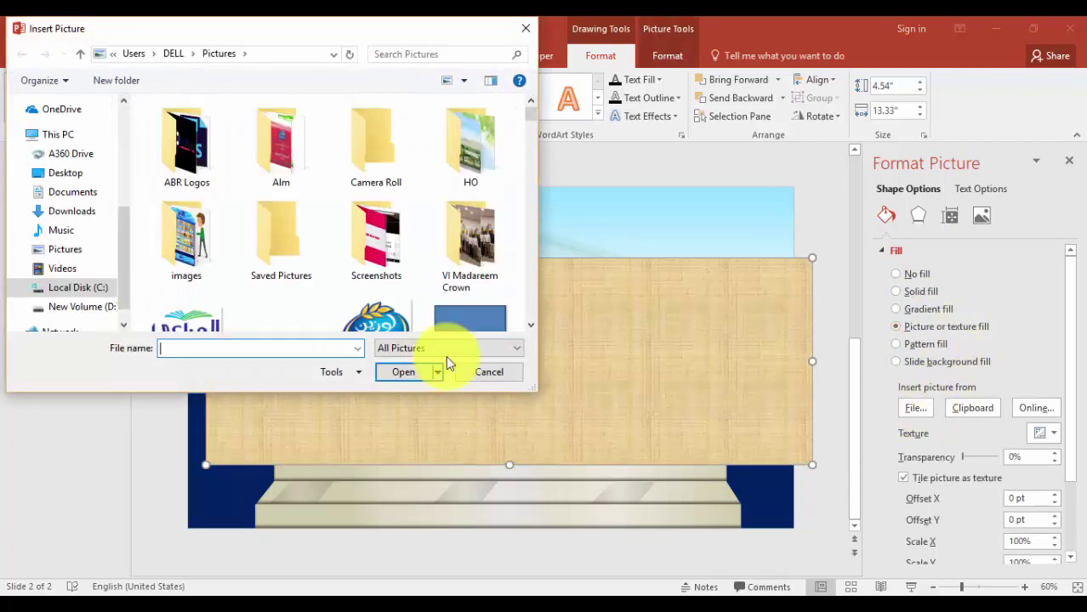
scroll(532, 328, down, 6)
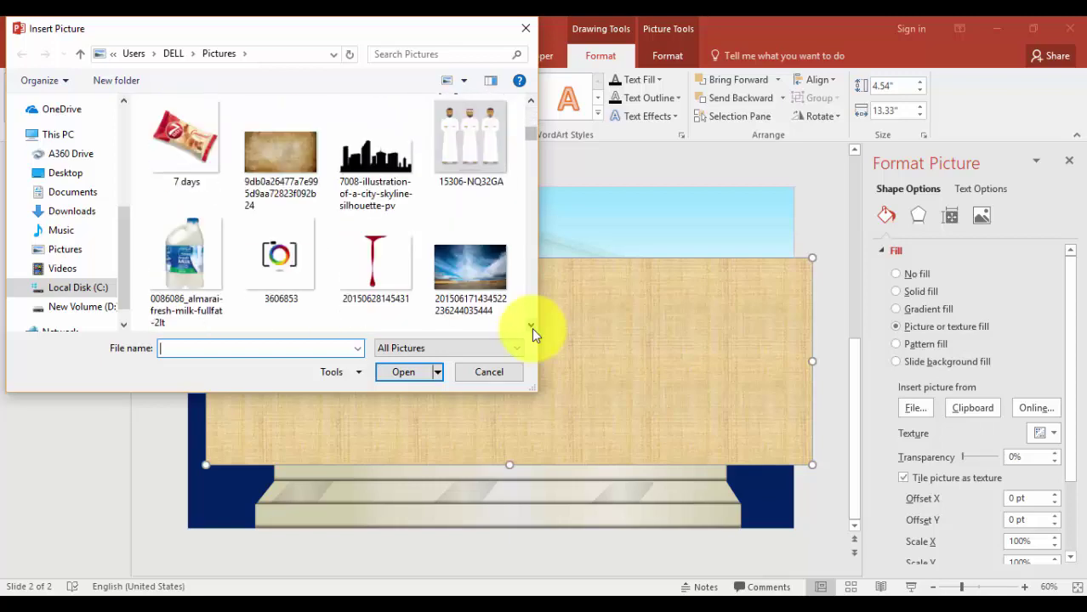
click(484, 207)
click(410, 372)
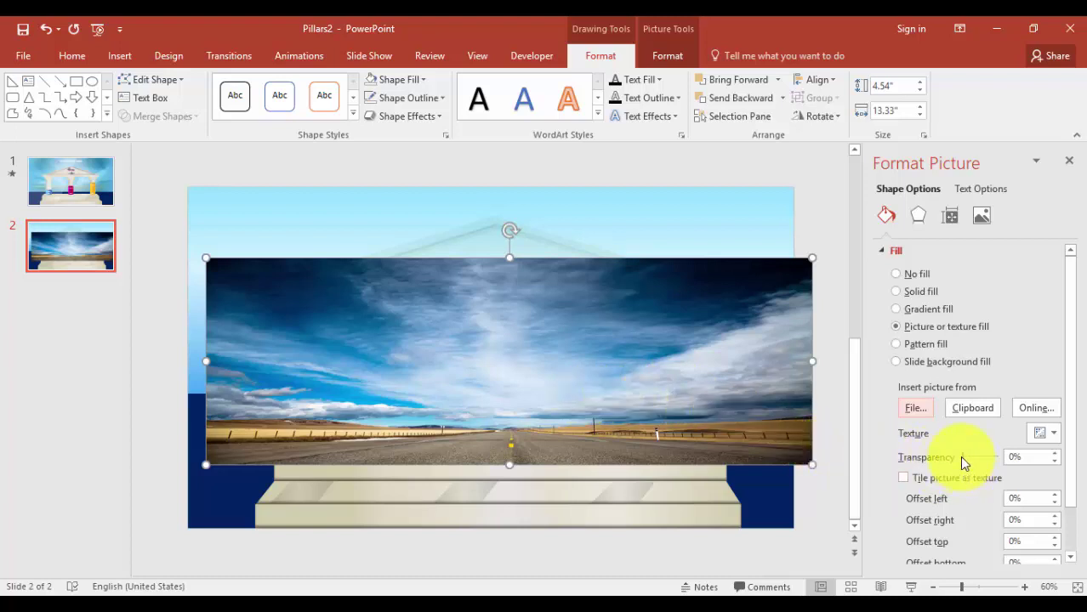
- Set the cloud photo rectangle's transparency to 66% and move it up over the sky gradient
drag(963, 455, 986, 453)
drag(762, 330, 711, 257)
- Send the sky gradient rectangle to the back, followed by the cloud photo so that it lies behind the gradient
click(776, 274)
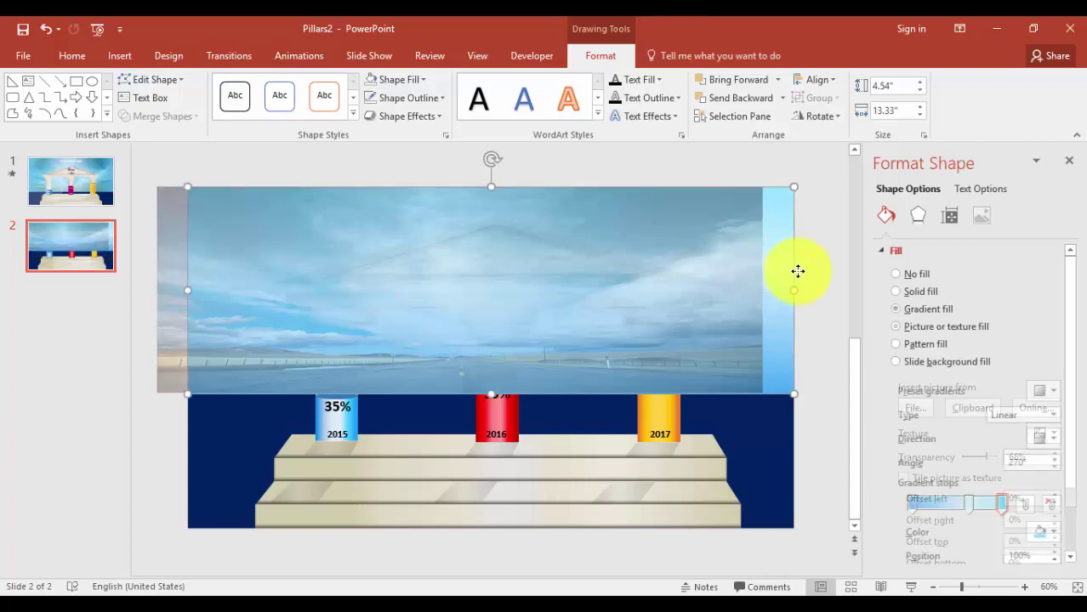
click(784, 98)
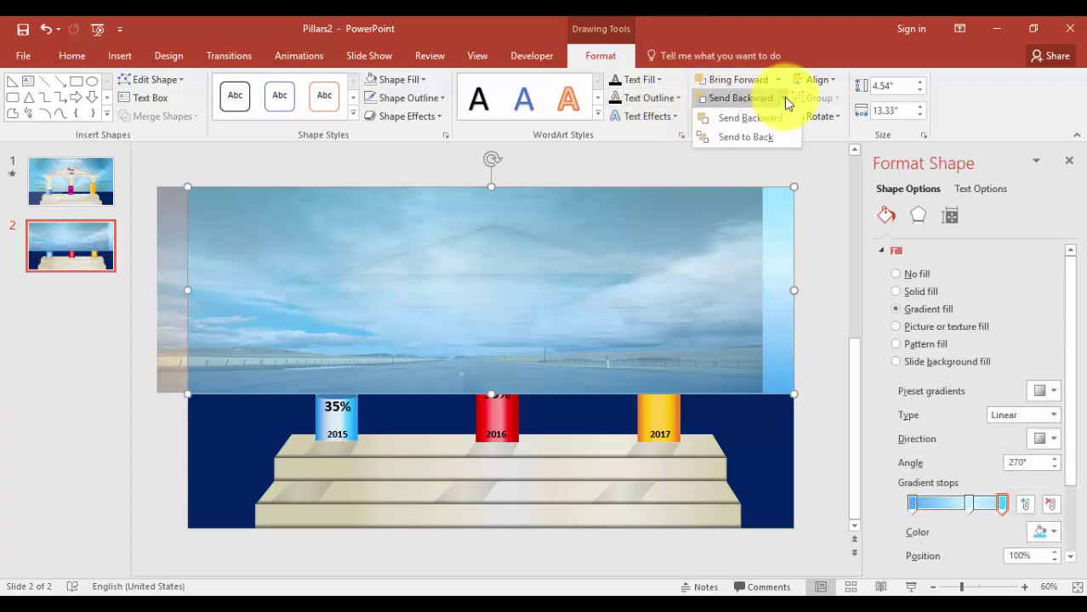
click(758, 133)
click(747, 224)
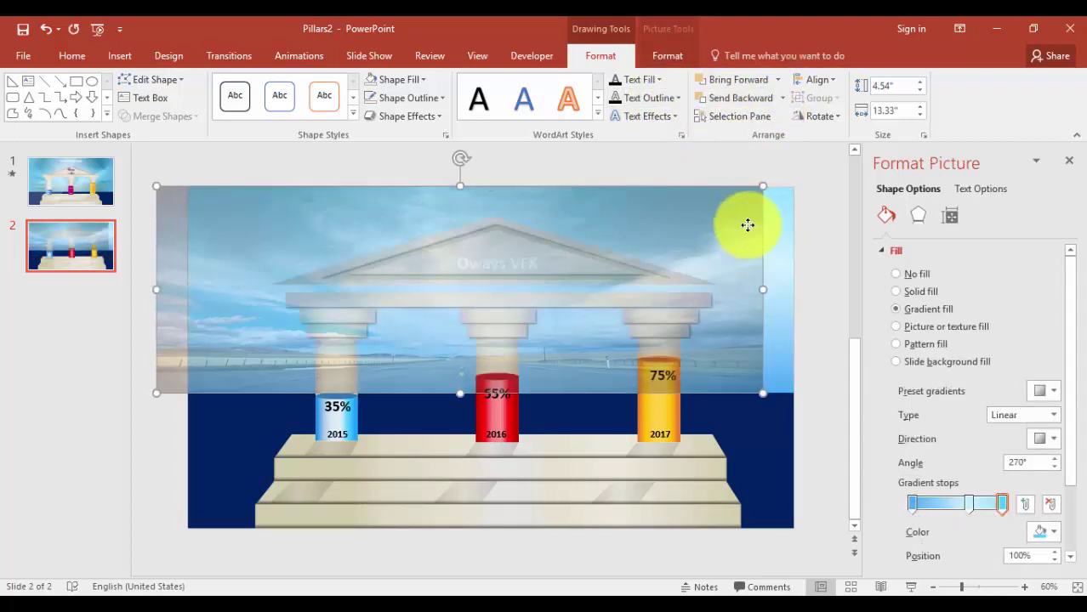
click(782, 97)
click(768, 139)
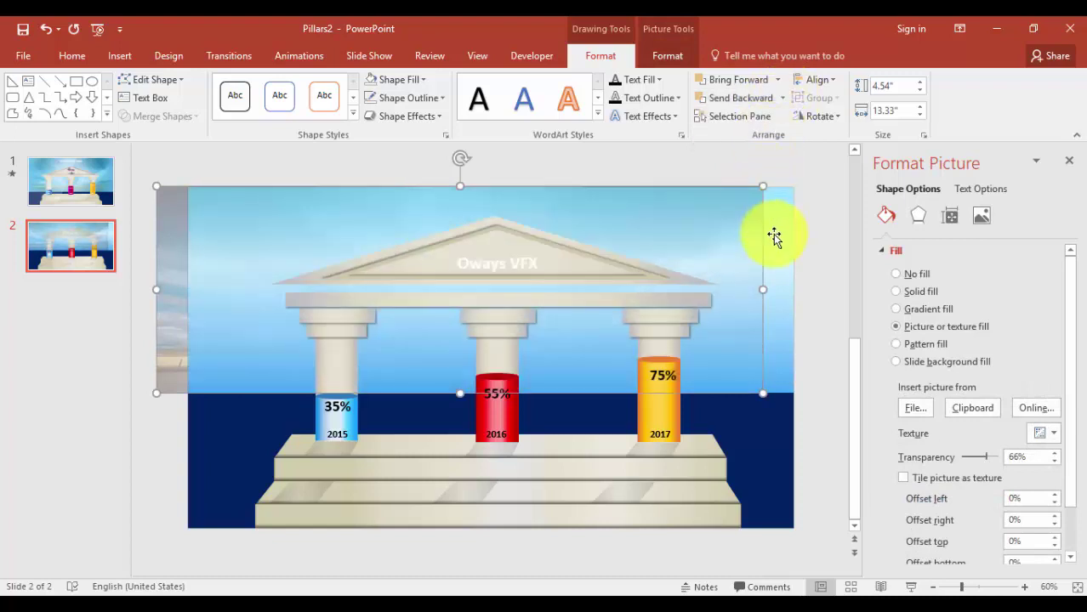
- Align the cloud photo with the slide behind the sky and trim the gradient rectangle to 13.3 inches wide
drag(216, 264, 201, 236)
click(148, 239)
click(195, 236)
click(202, 236)
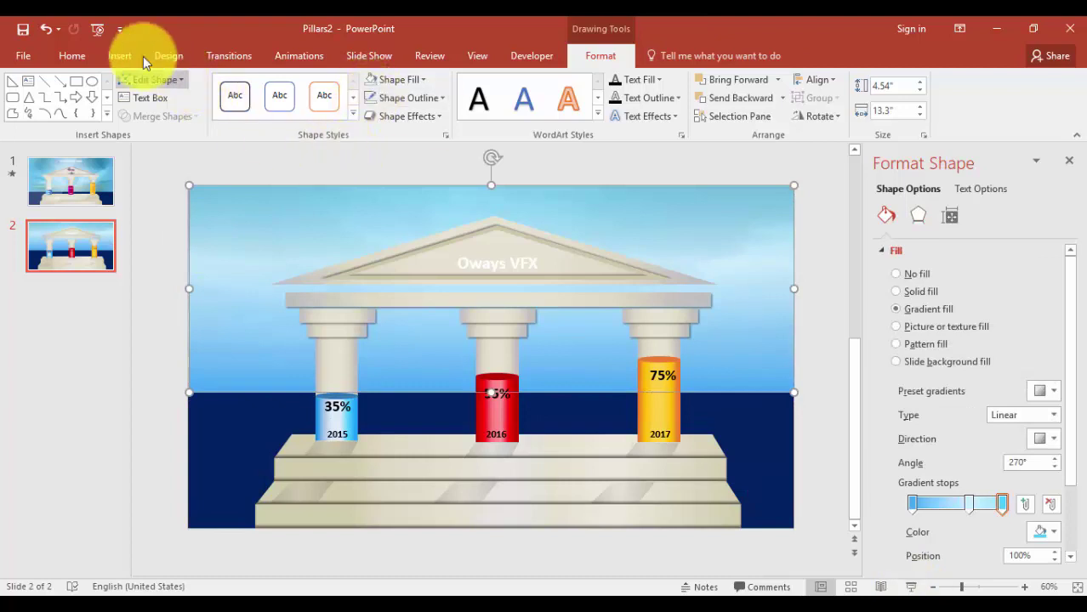
- Add a wide, single-line text box in the sky just above the temple's roof peak, centred on the slide
click(119, 55)
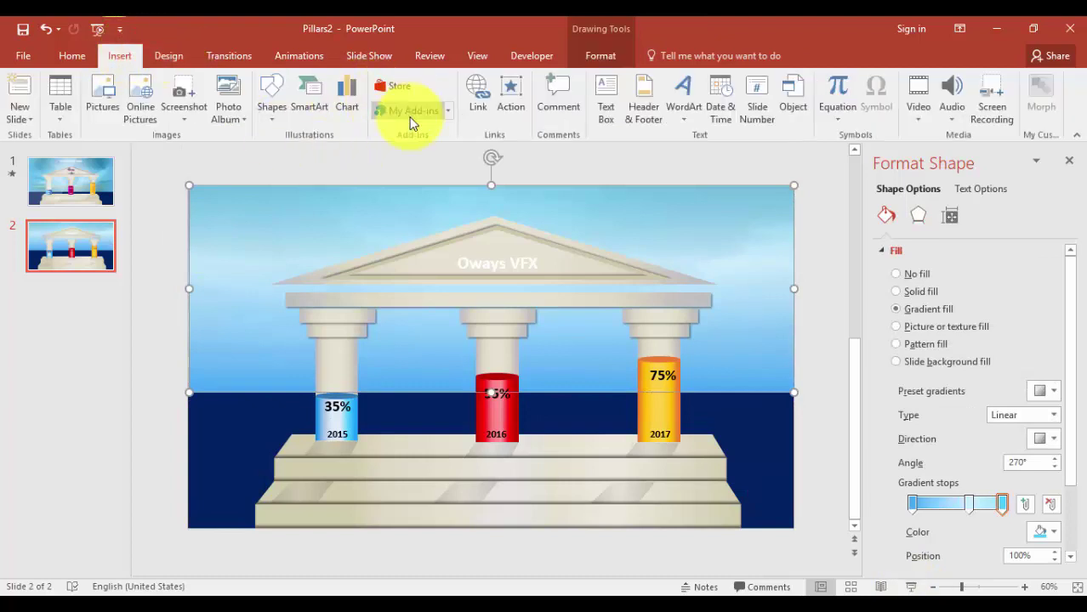
click(607, 95)
drag(424, 165, 614, 176)
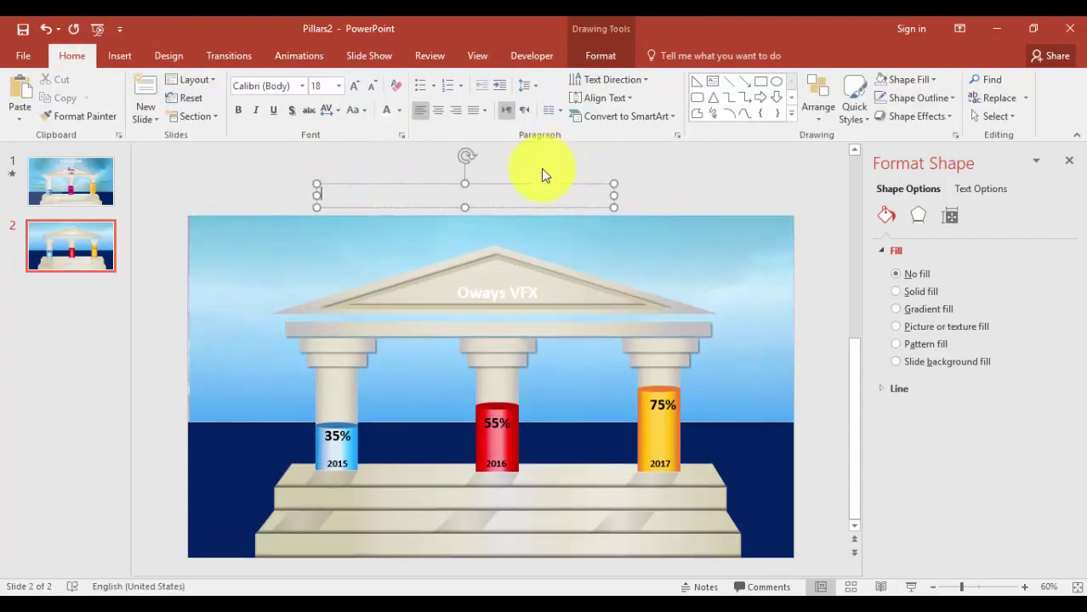
mouse_move(546, 194)
mouse_down()
mouse_move(557, 207)
mouse_move(566, 193)
mouse_up()
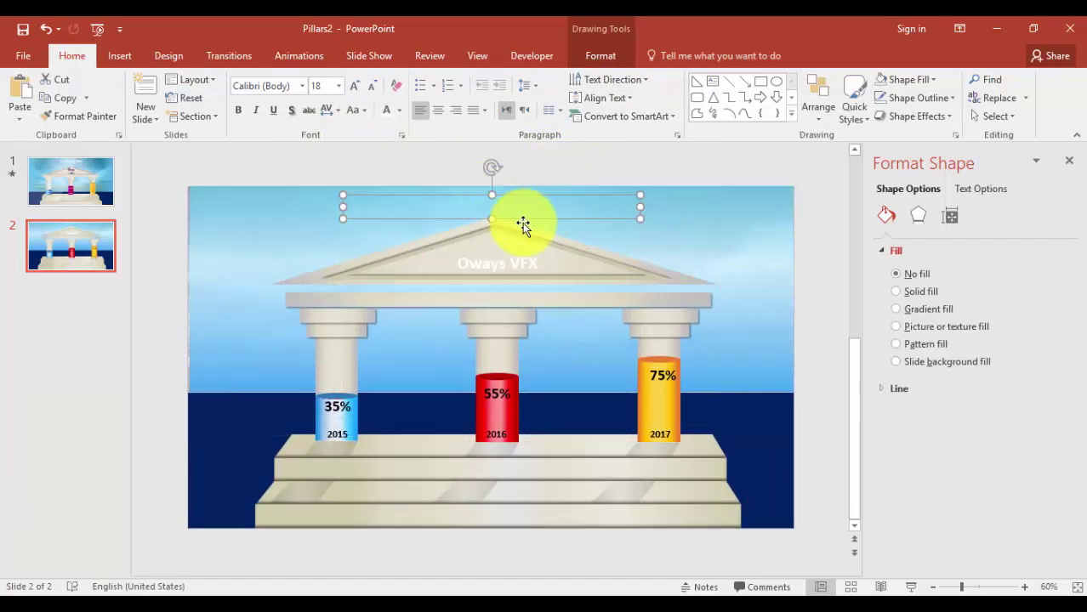
- Enter the title "Year on Year Growth Performance Presentation" in the text box and centre it
text(Year on)
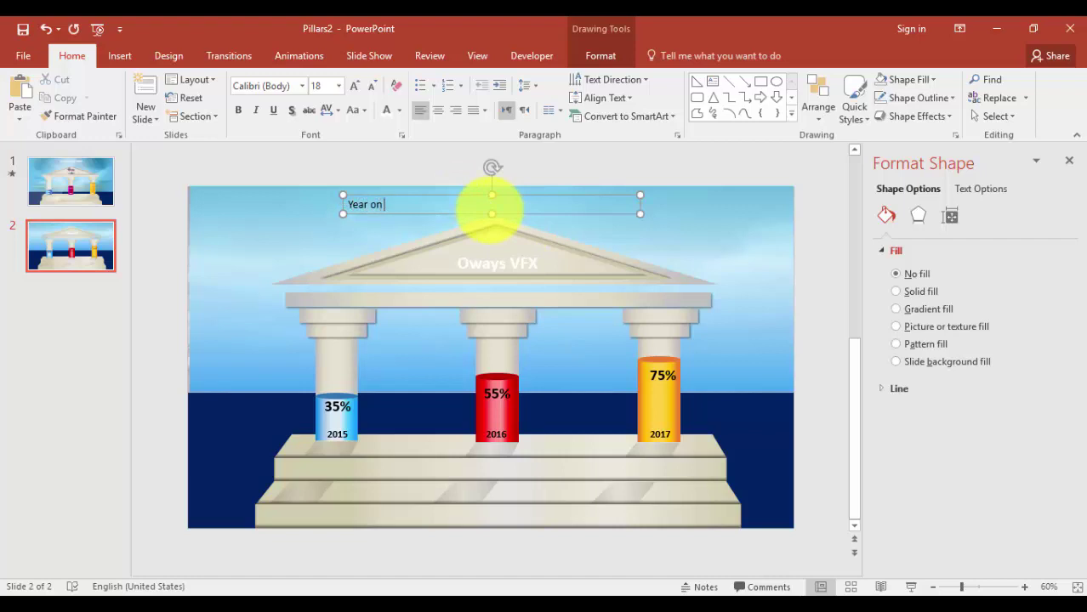
text( Year Growth)
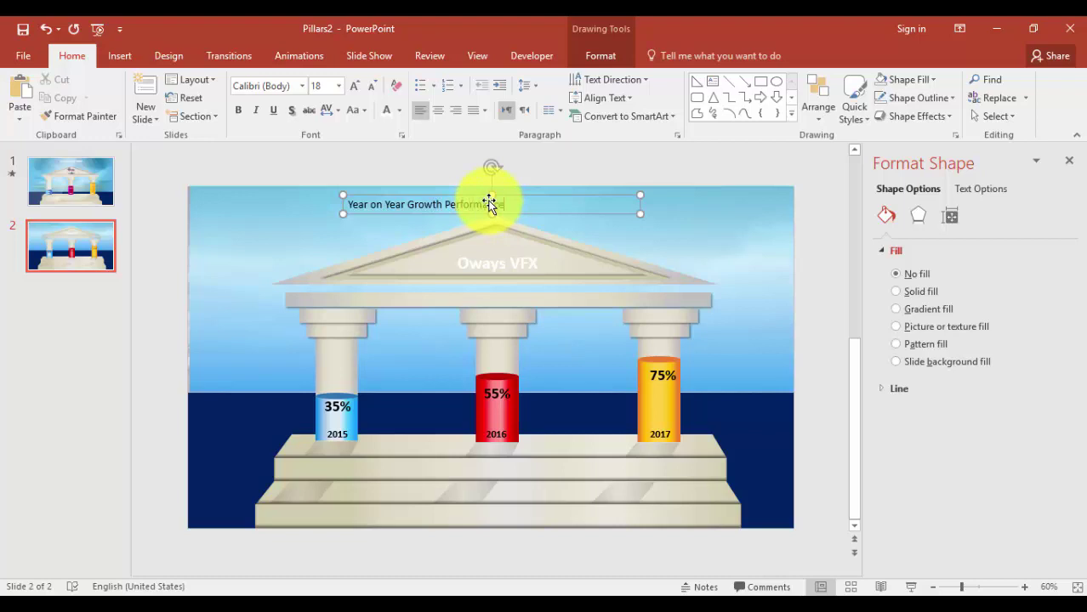
text( Performance)
key(ctrl+e)
text(P)
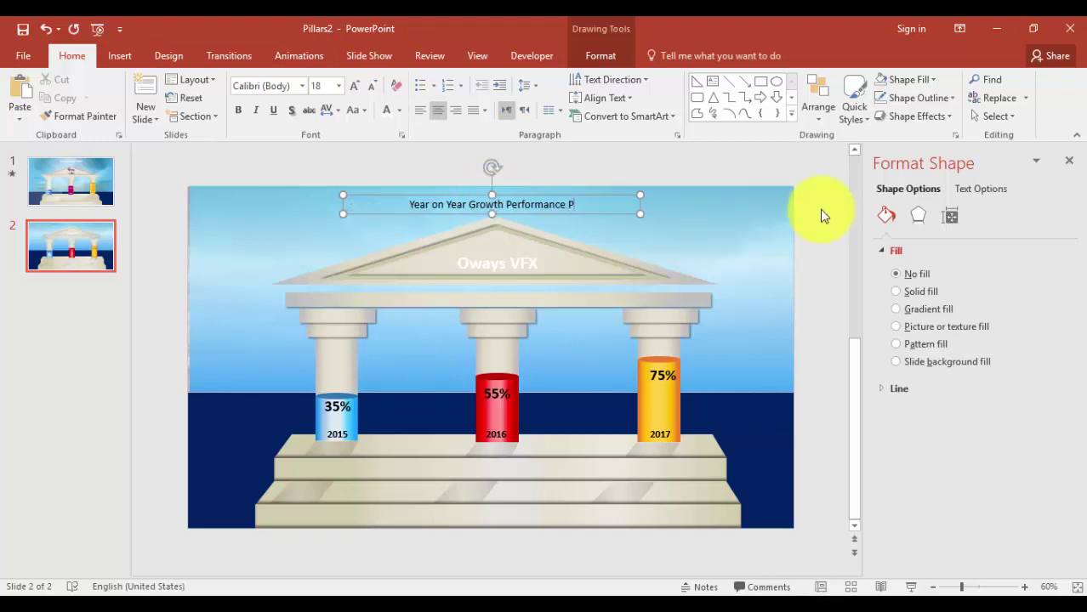
text(resentation)
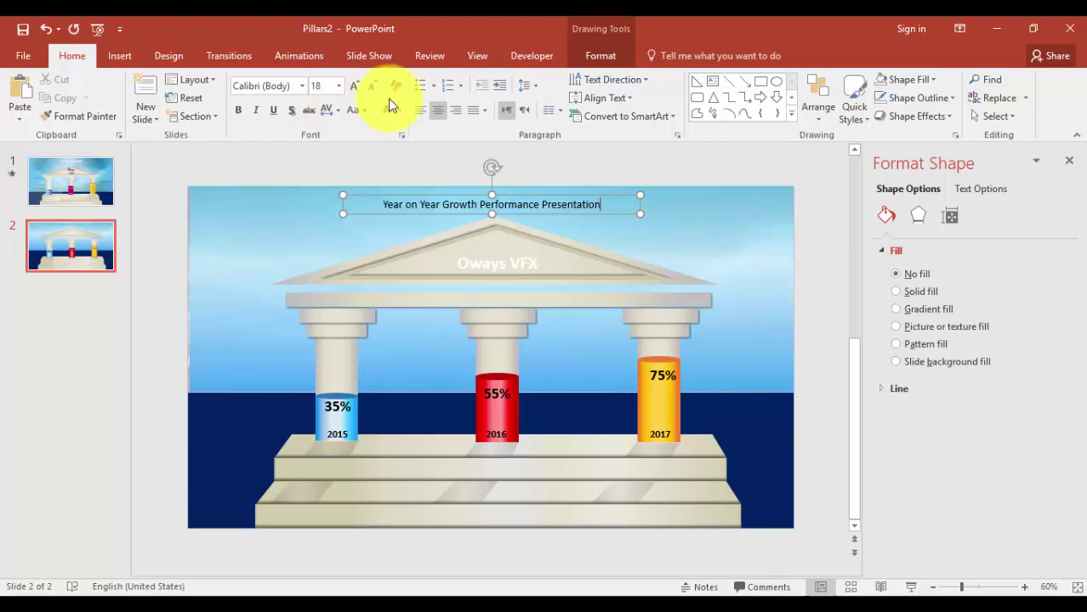
- Format the title text in white with the Helvetica font
click(538, 195)
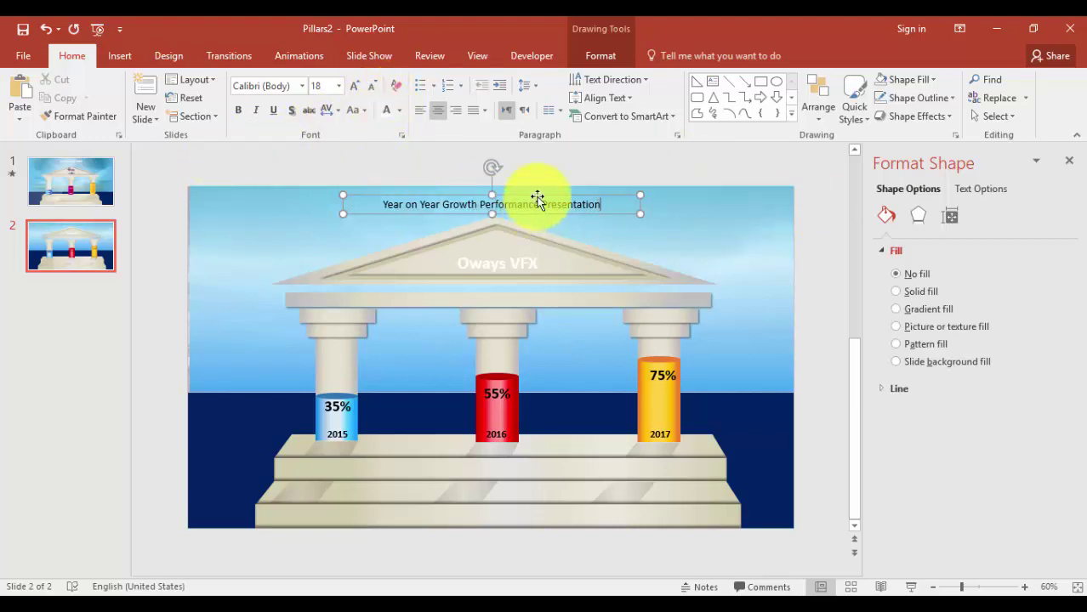
click(386, 110)
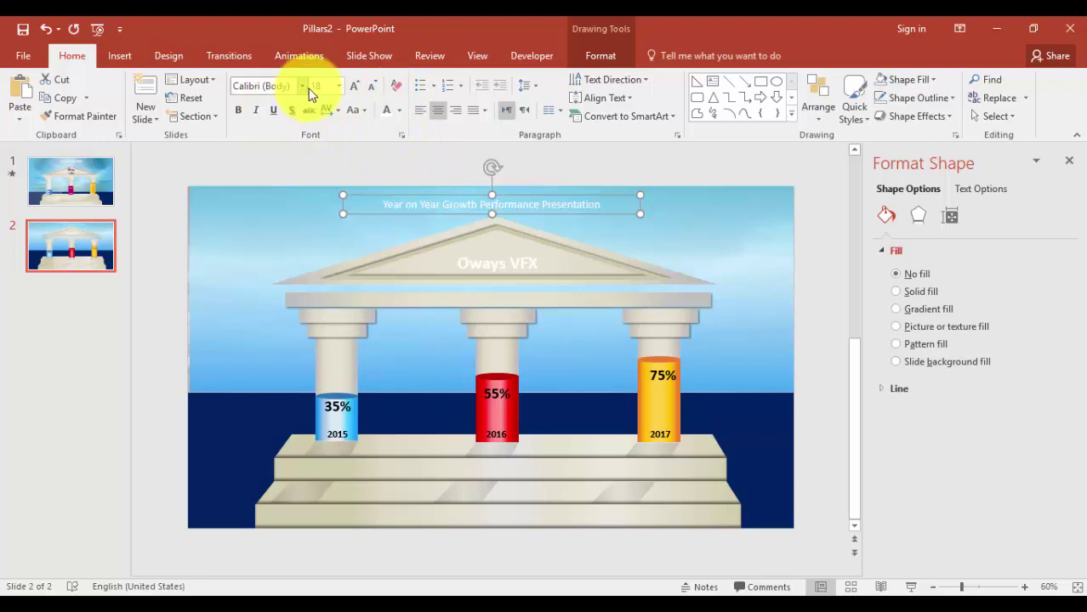
click(279, 86)
text(H)
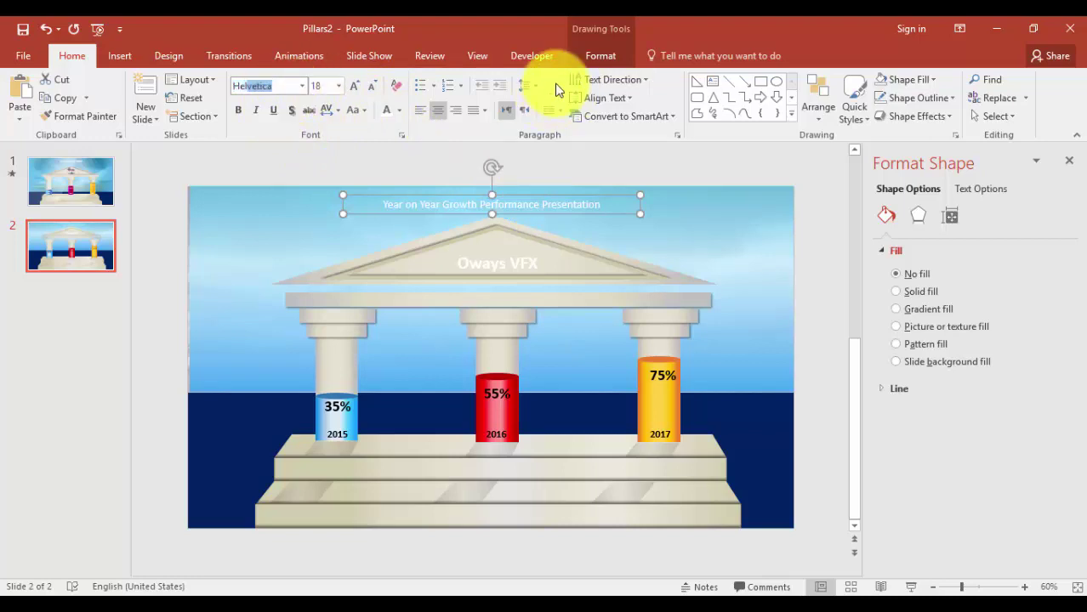
text(e)
key(Return)
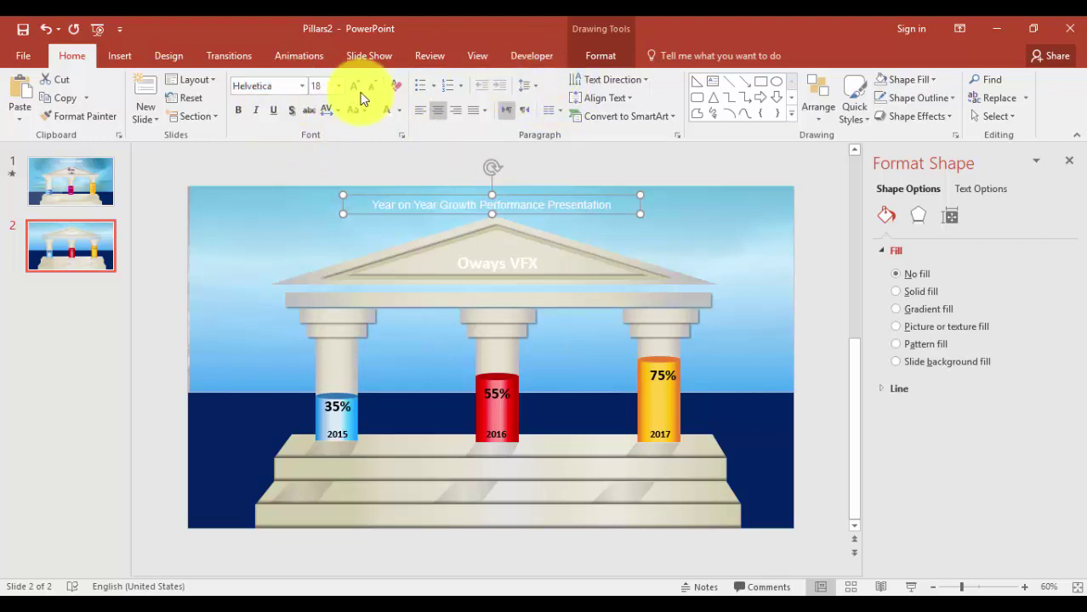